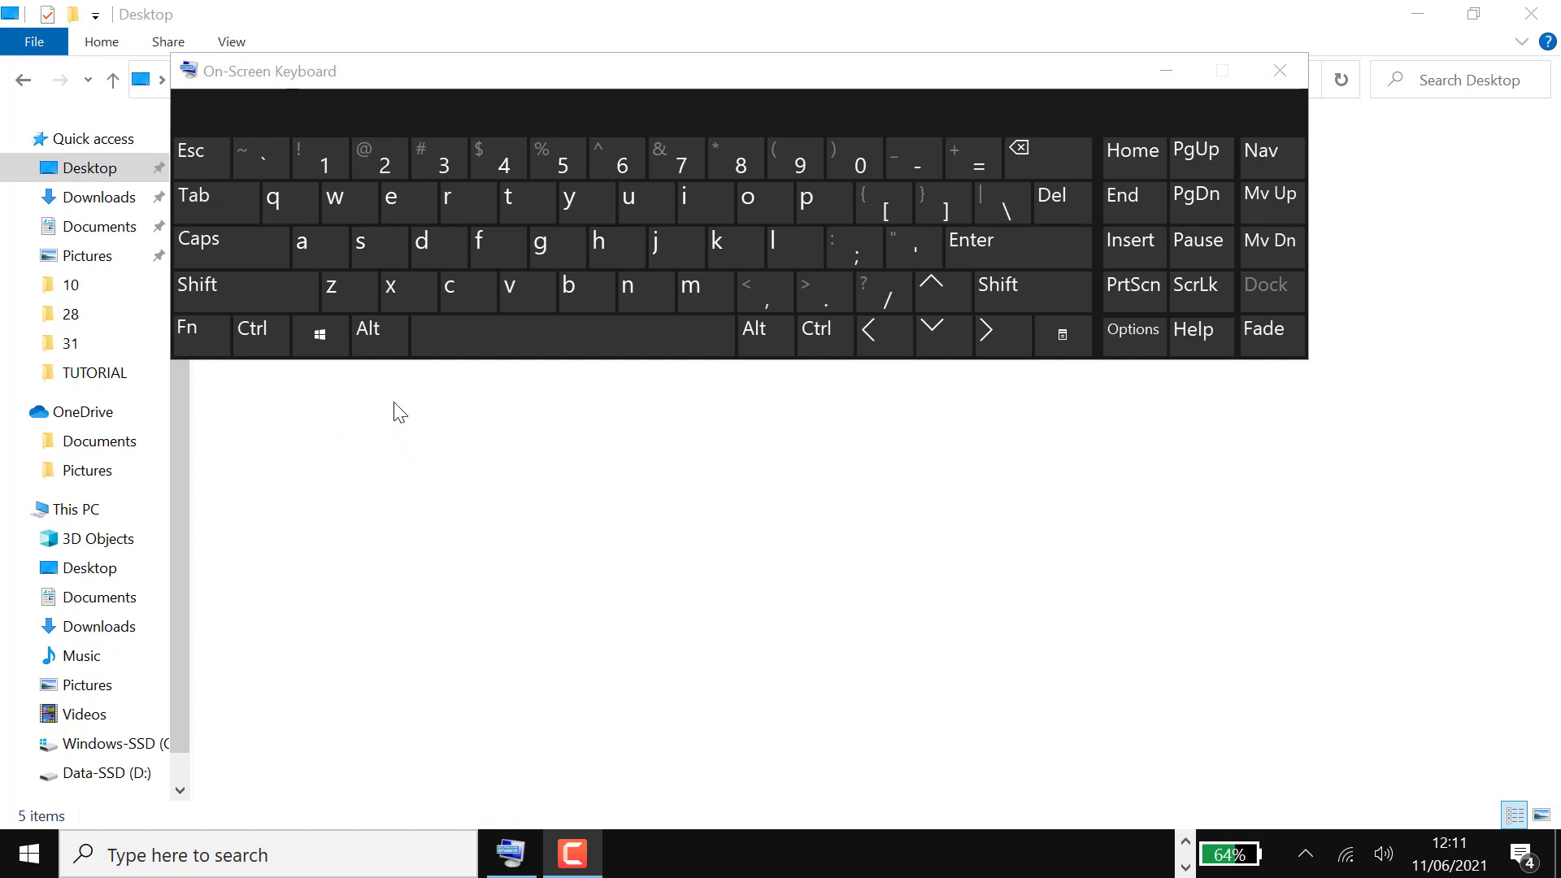
Open the user's temporary files folder by running %temp% from the Run dialog
{"action": "left_click", "coordinate": [322, 342]}
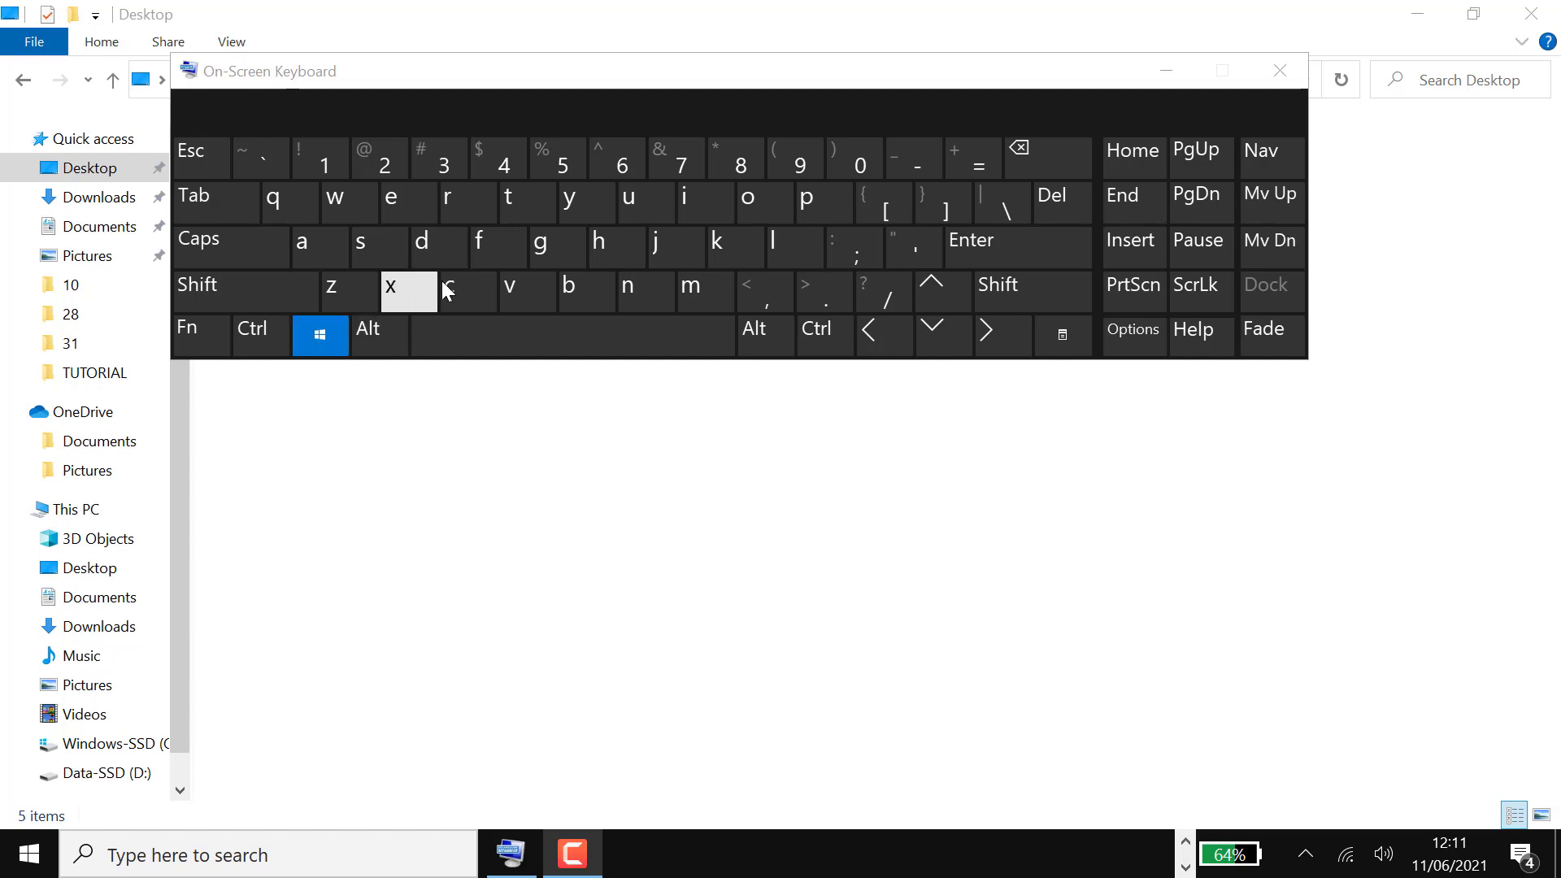
{"action": "left_click", "coordinate": [472, 202]}
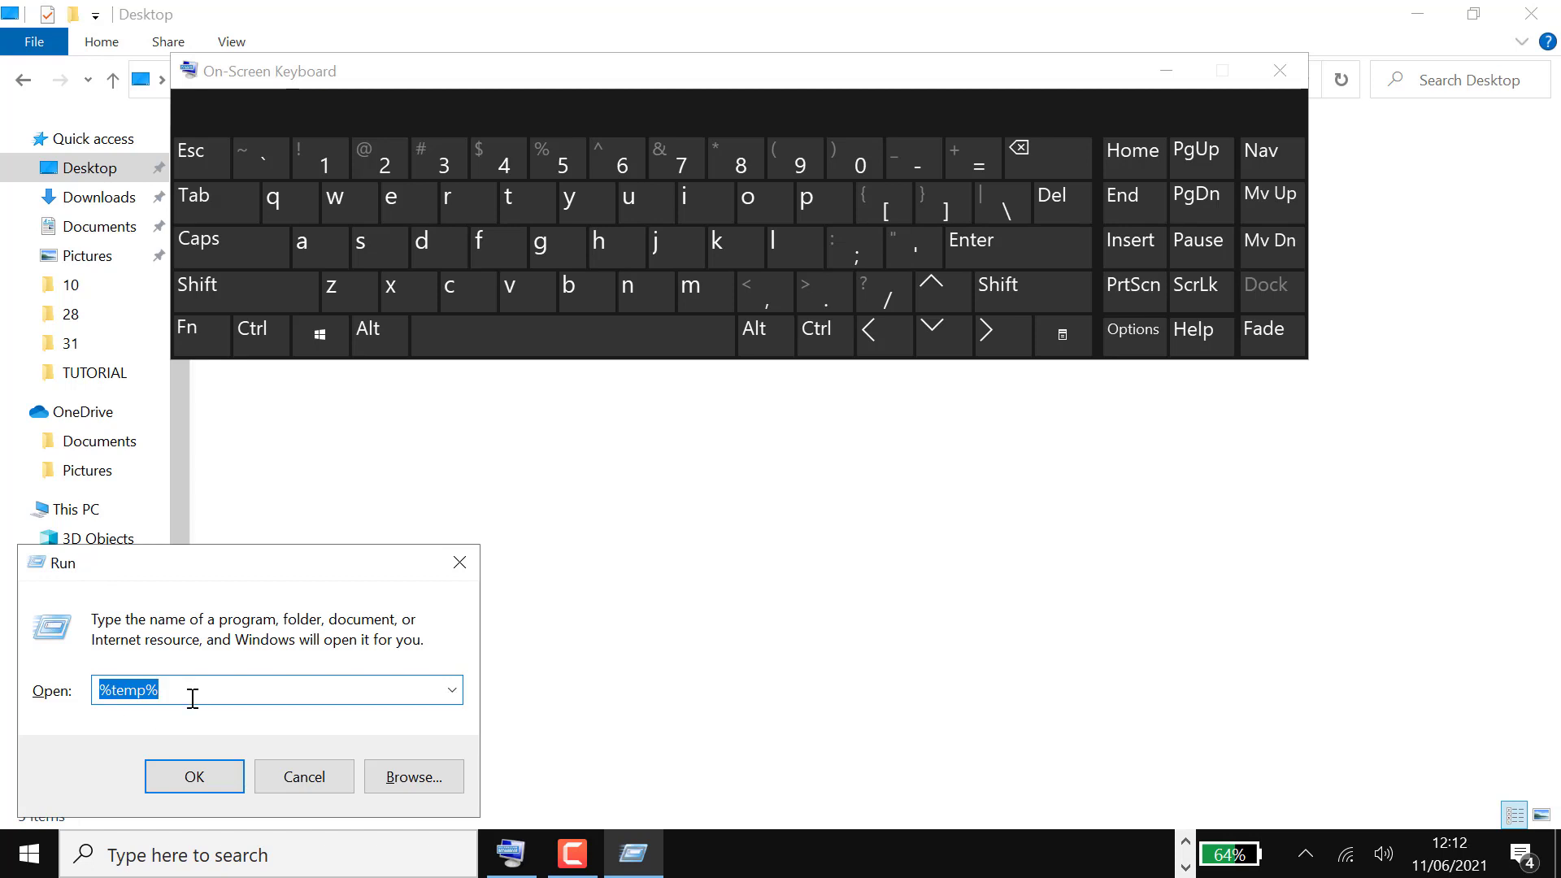
{"action": "key", "text": "BackSpace"}
{"action": "type", "text": "%temp"}
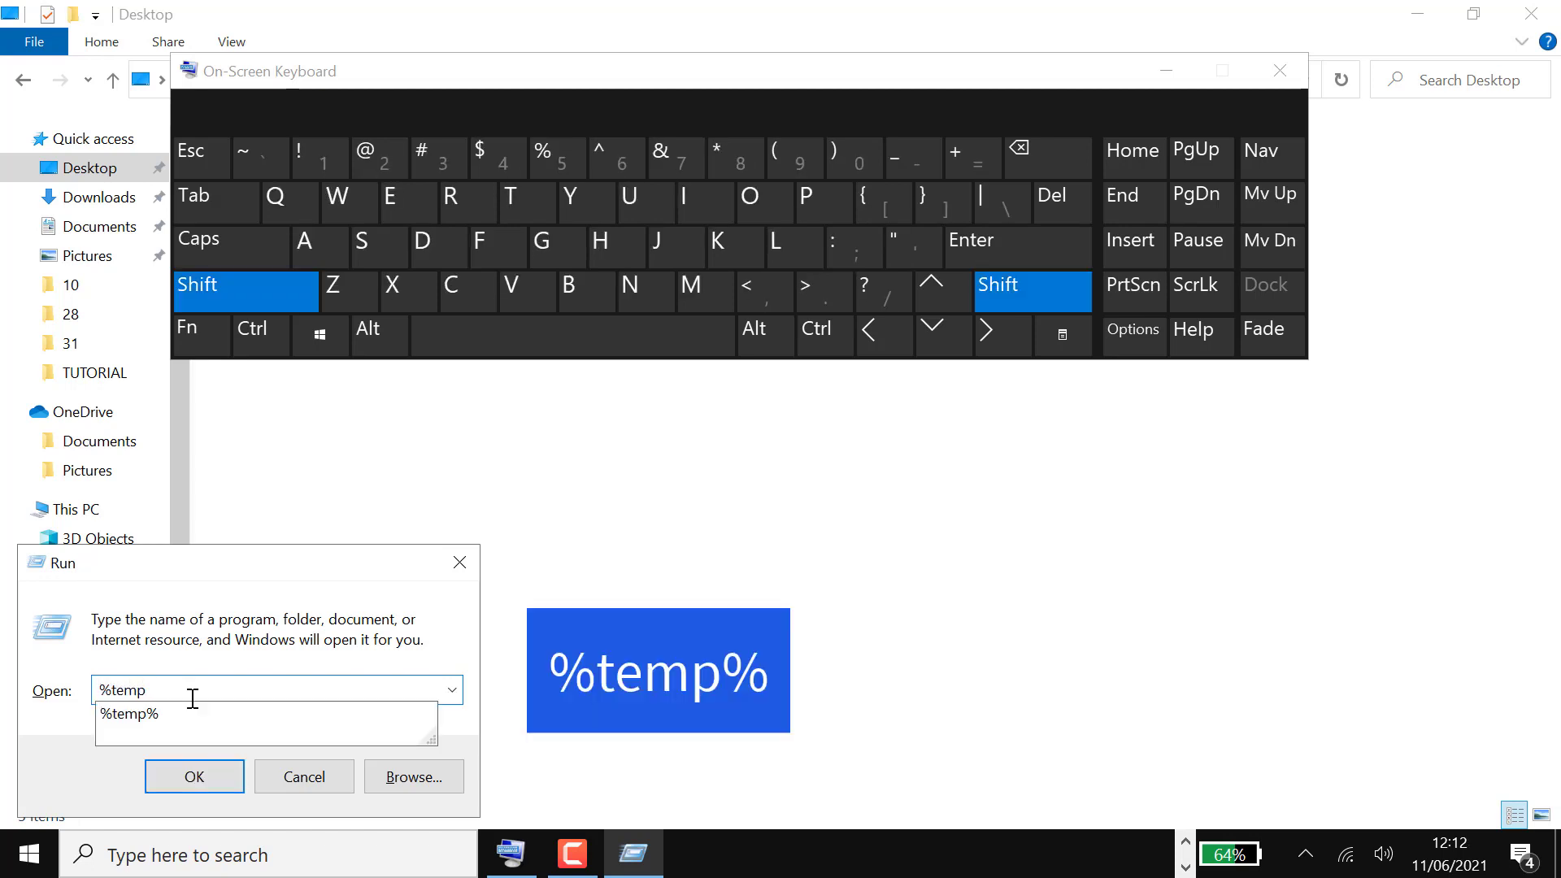
{"action": "type", "text": "%"}
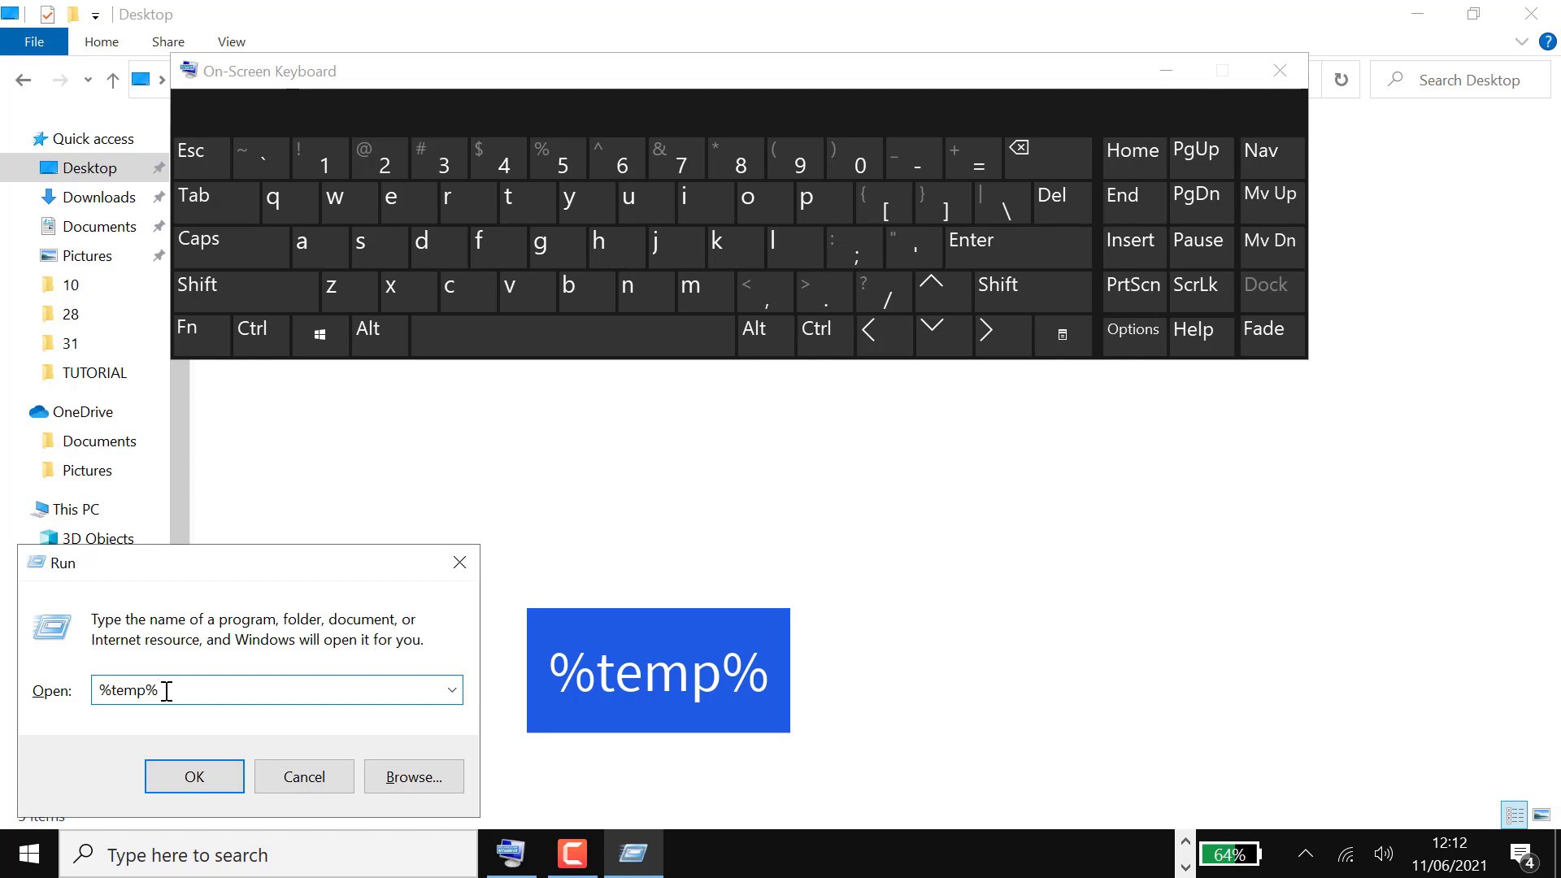
{"action": "left_click", "coordinate": [176, 777]}
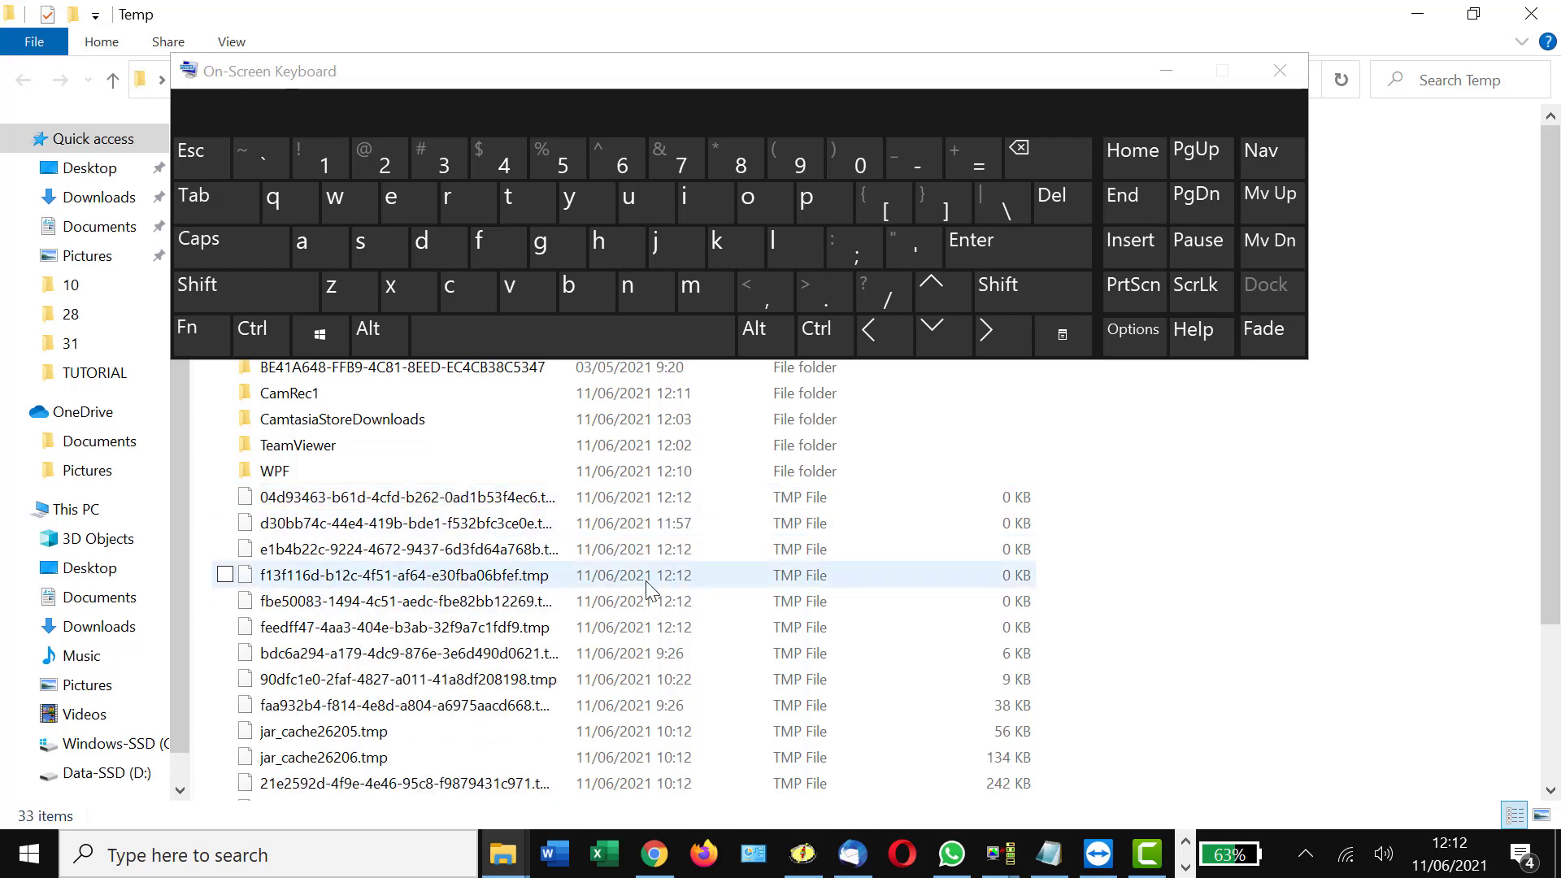
Select all files and folders in the Temp folder and delete them
{"action": "key", "text": "ctrl"}
{"action": "key", "text": "ctrl"}
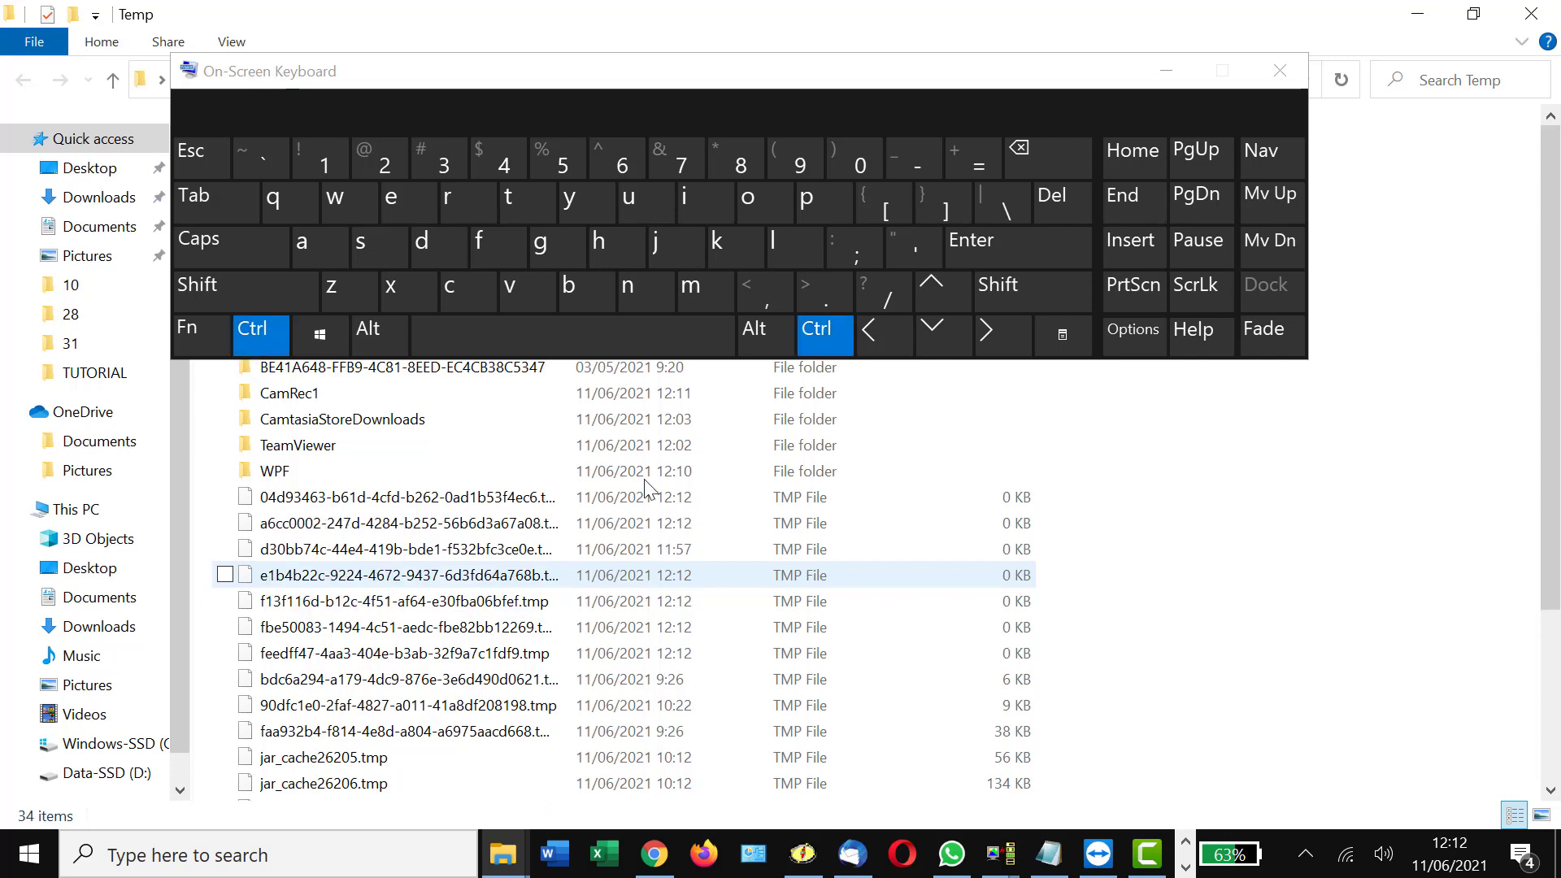
{"action": "left_click", "coordinate": [277, 341]}
{"action": "left_click", "coordinate": [260, 335]}
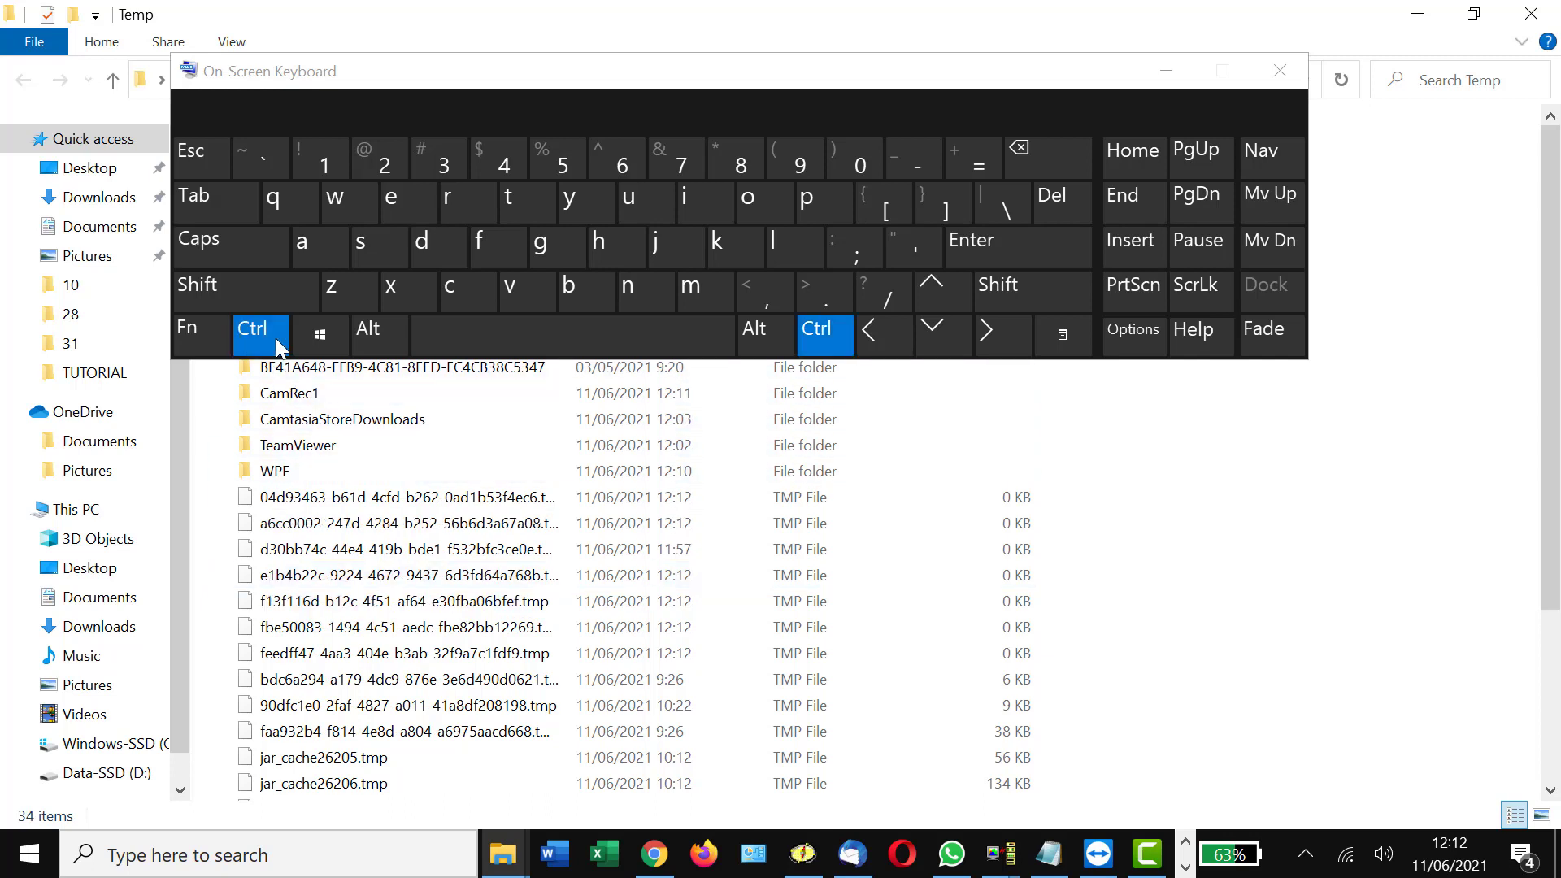
{"action": "left_click", "coordinate": [310, 242]}
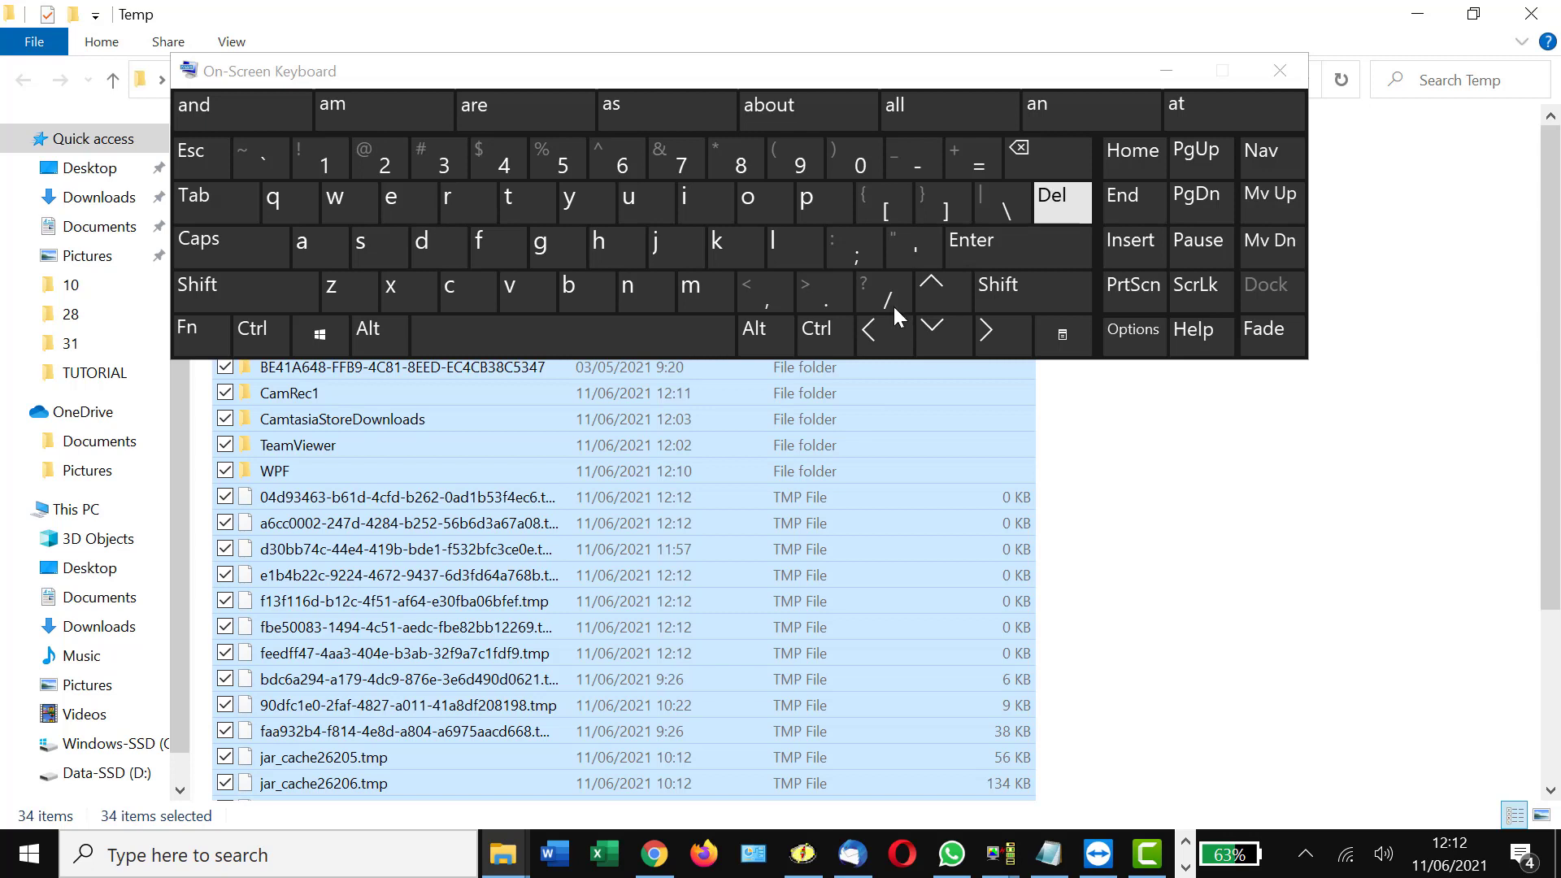
{"action": "right_click", "coordinate": [478, 520]}
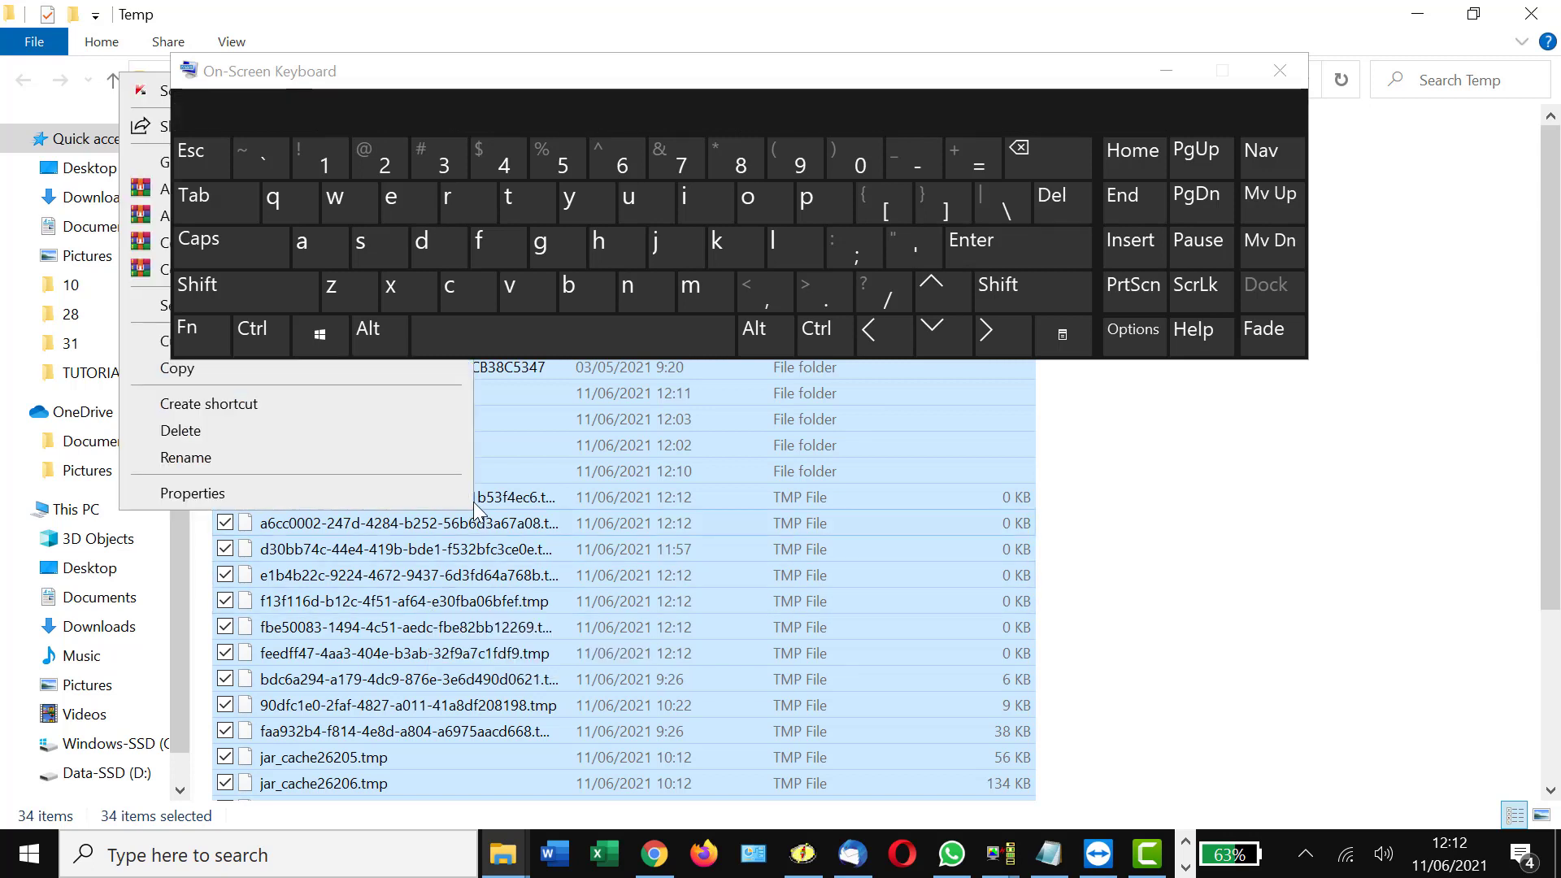
{"action": "left_click", "coordinate": [419, 432]}
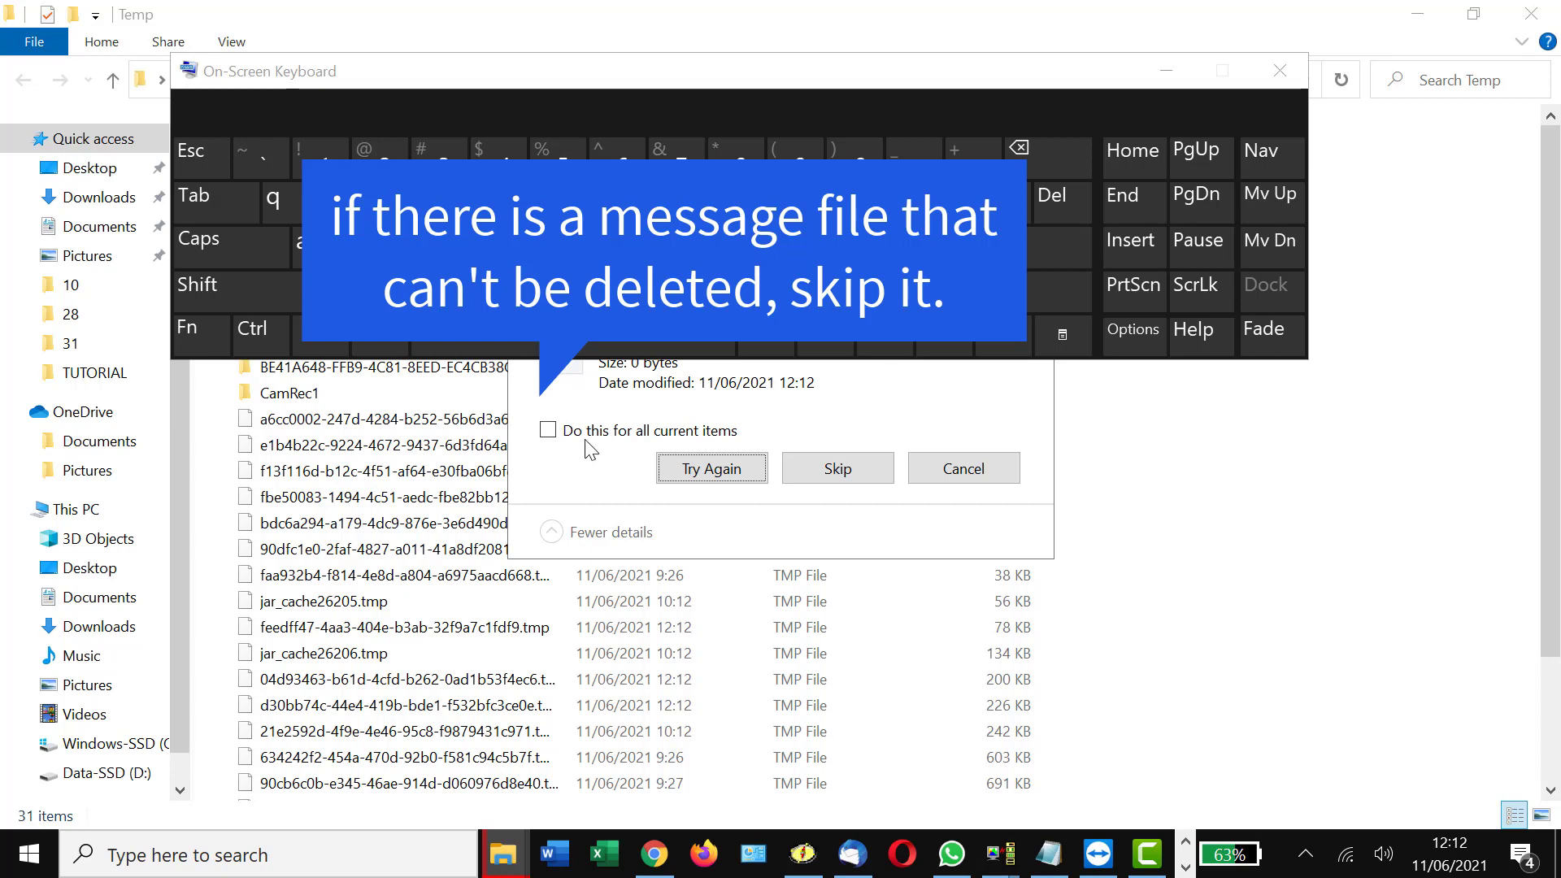
Skip the files and folders that cannot be deleted, applying the choice to all current items each time
{"action": "left_click", "coordinate": [604, 424]}
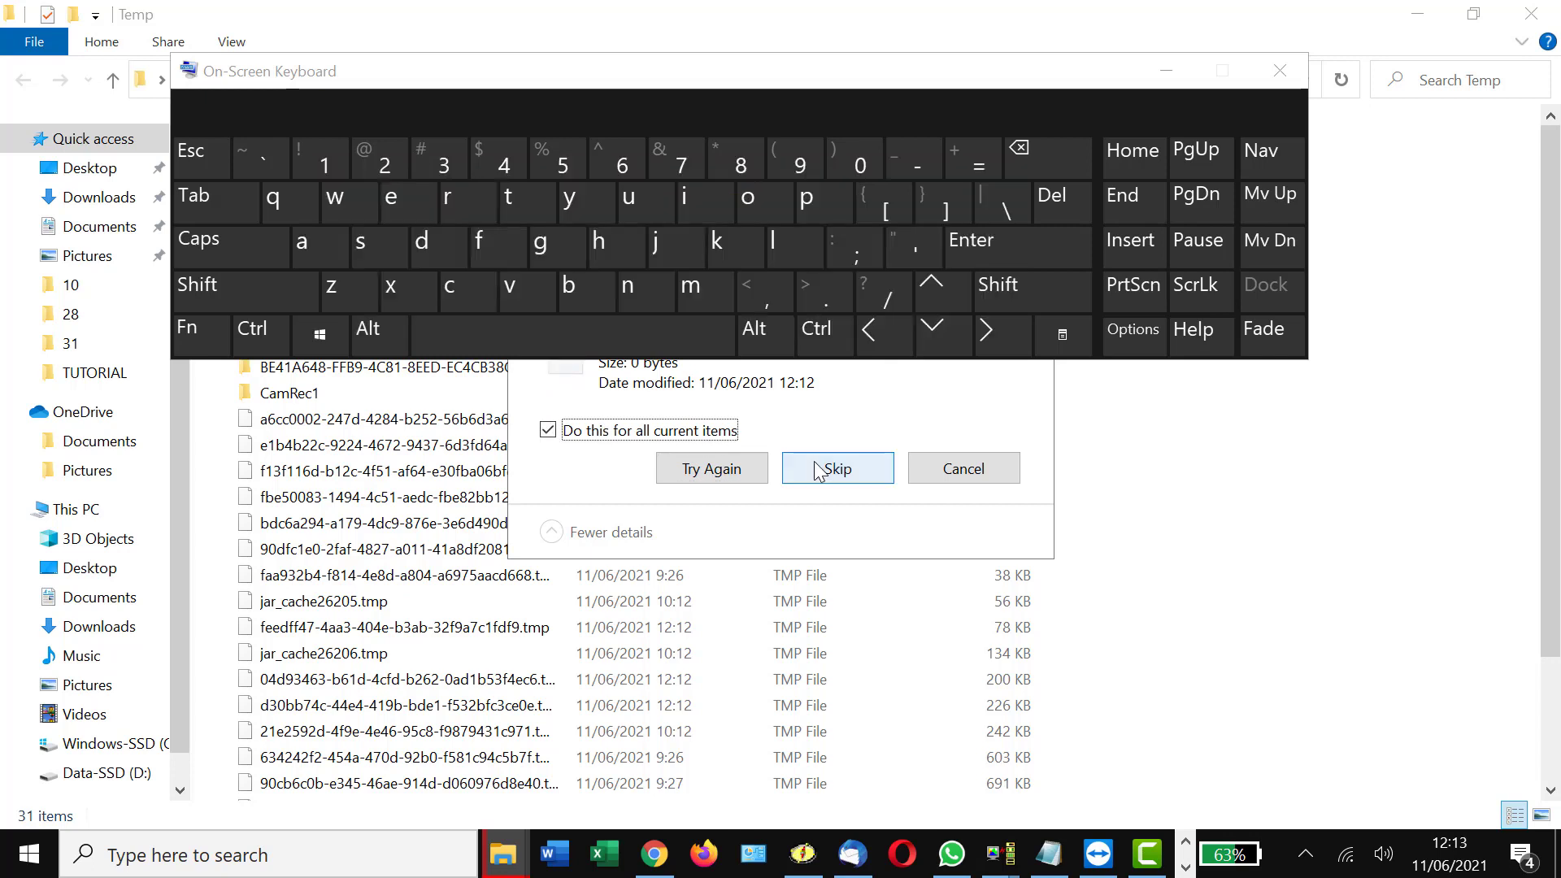
{"action": "left_click", "coordinate": [816, 468]}
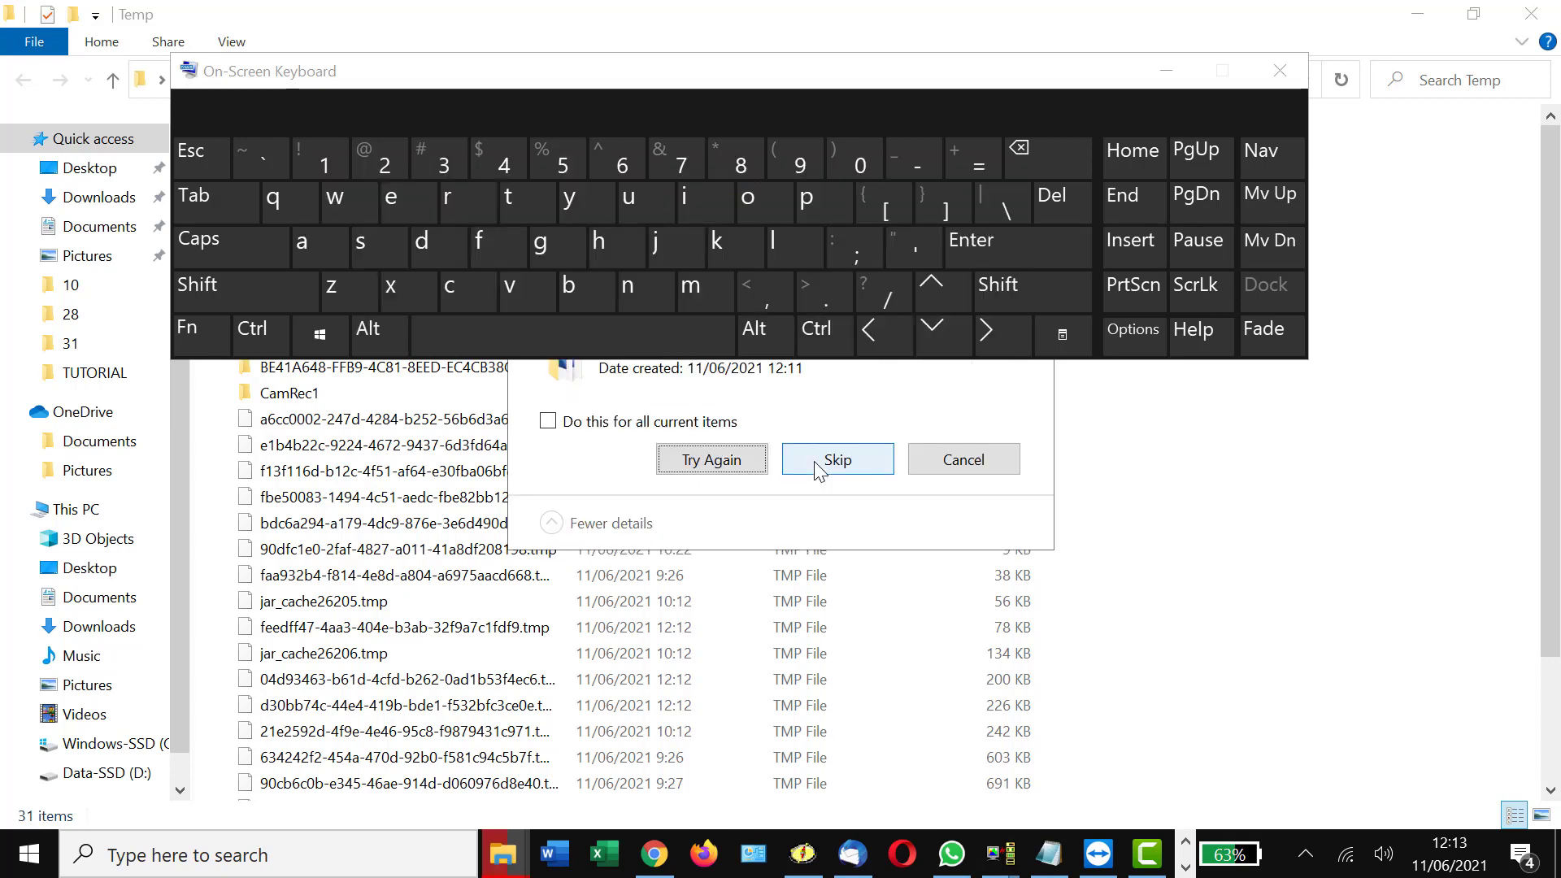
{"action": "left_click", "coordinate": [665, 421]}
{"action": "left_click", "coordinate": [846, 452]}
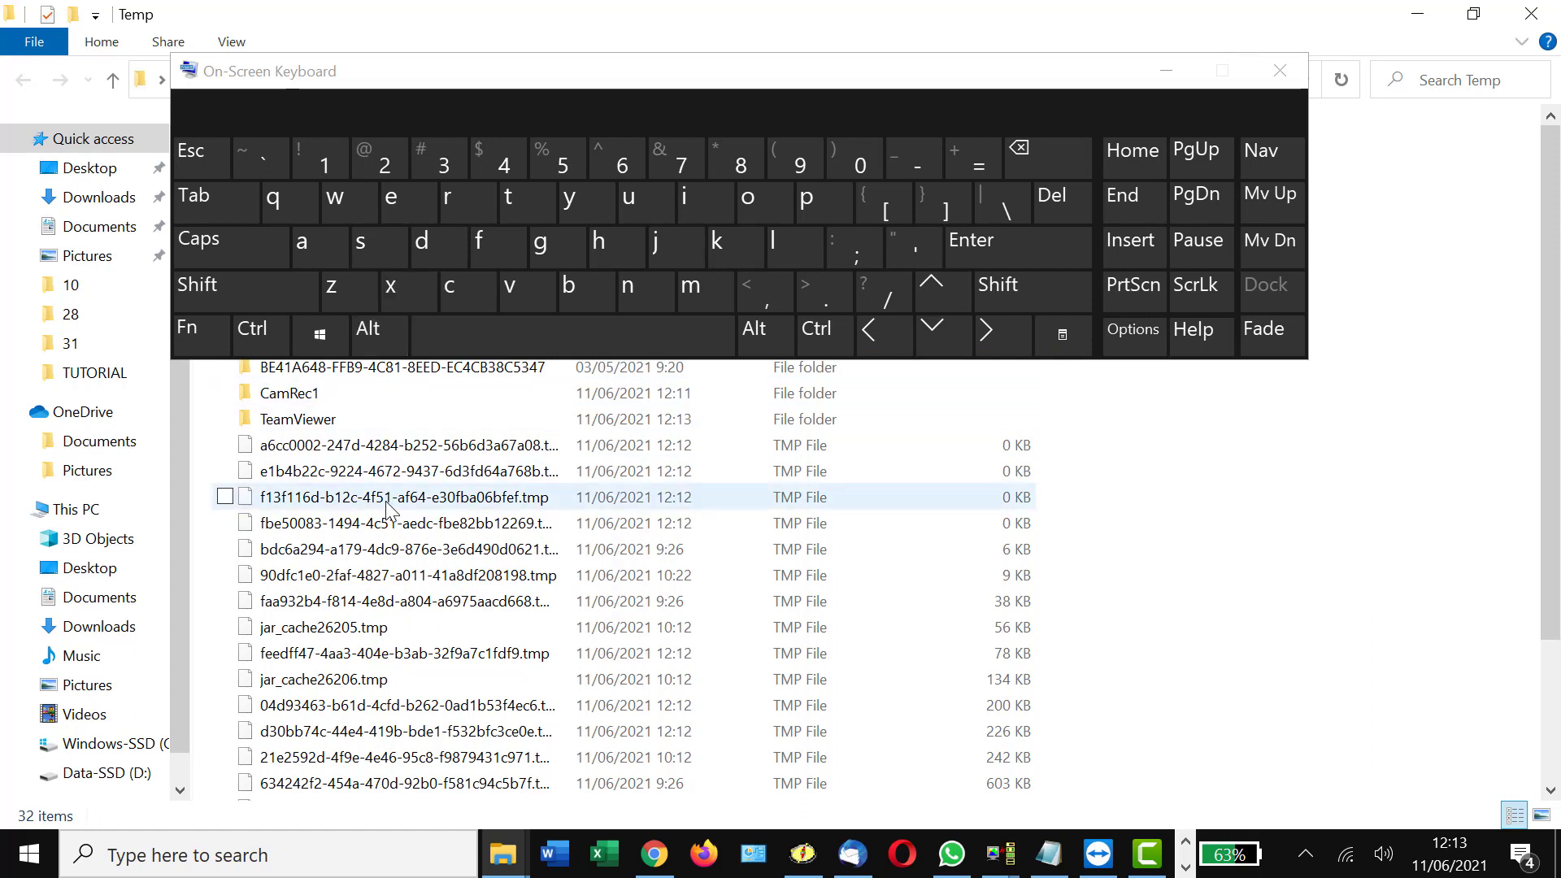
{"action": "left_click", "coordinate": [268, 349]}
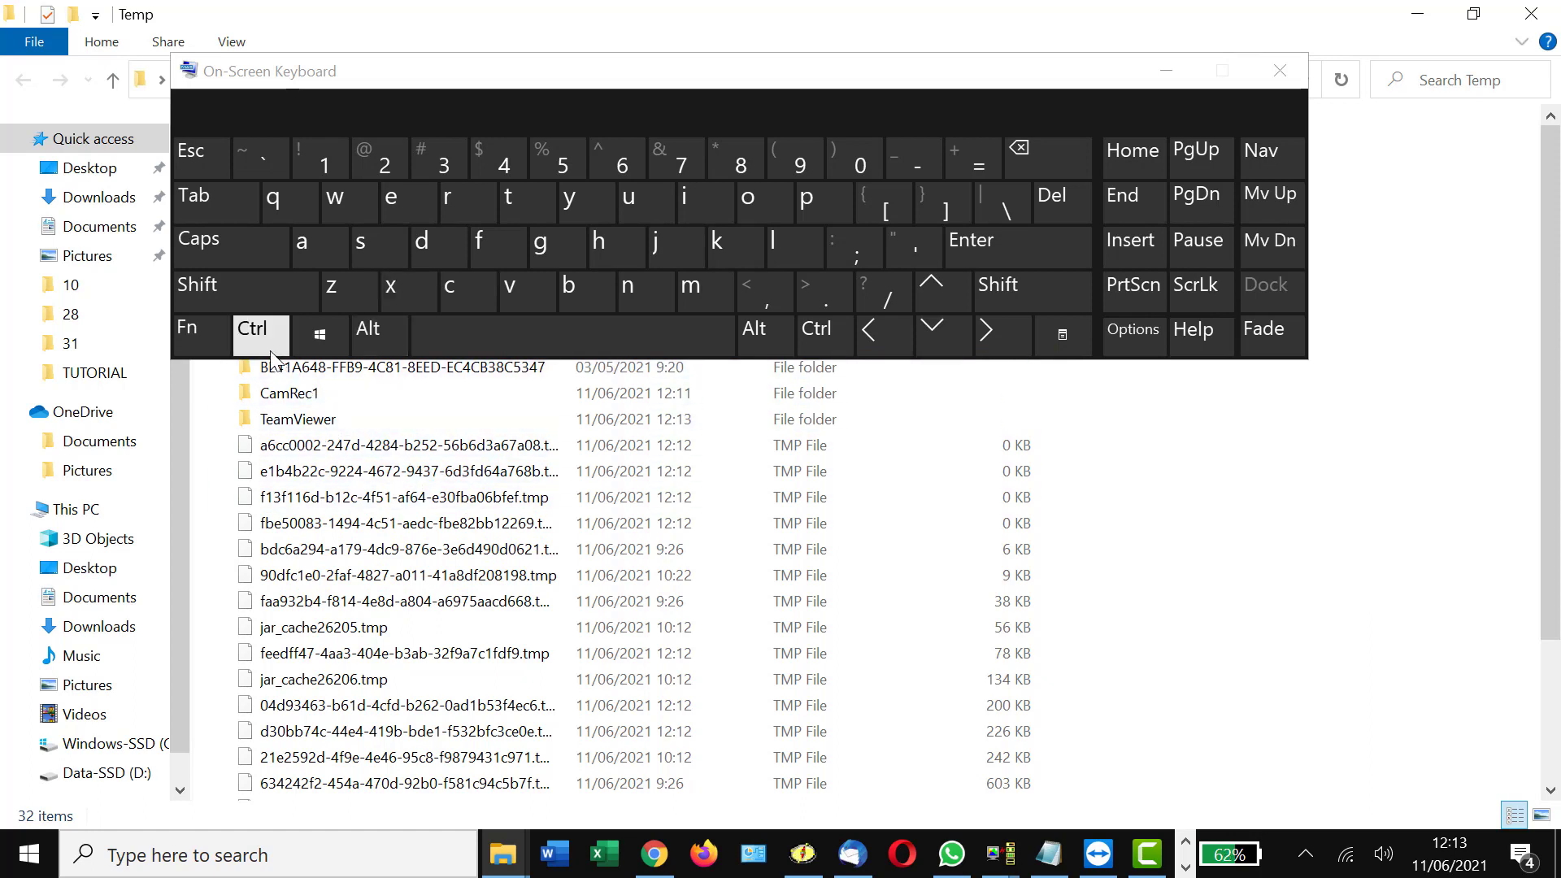
{"action": "left_click", "coordinate": [375, 335]}
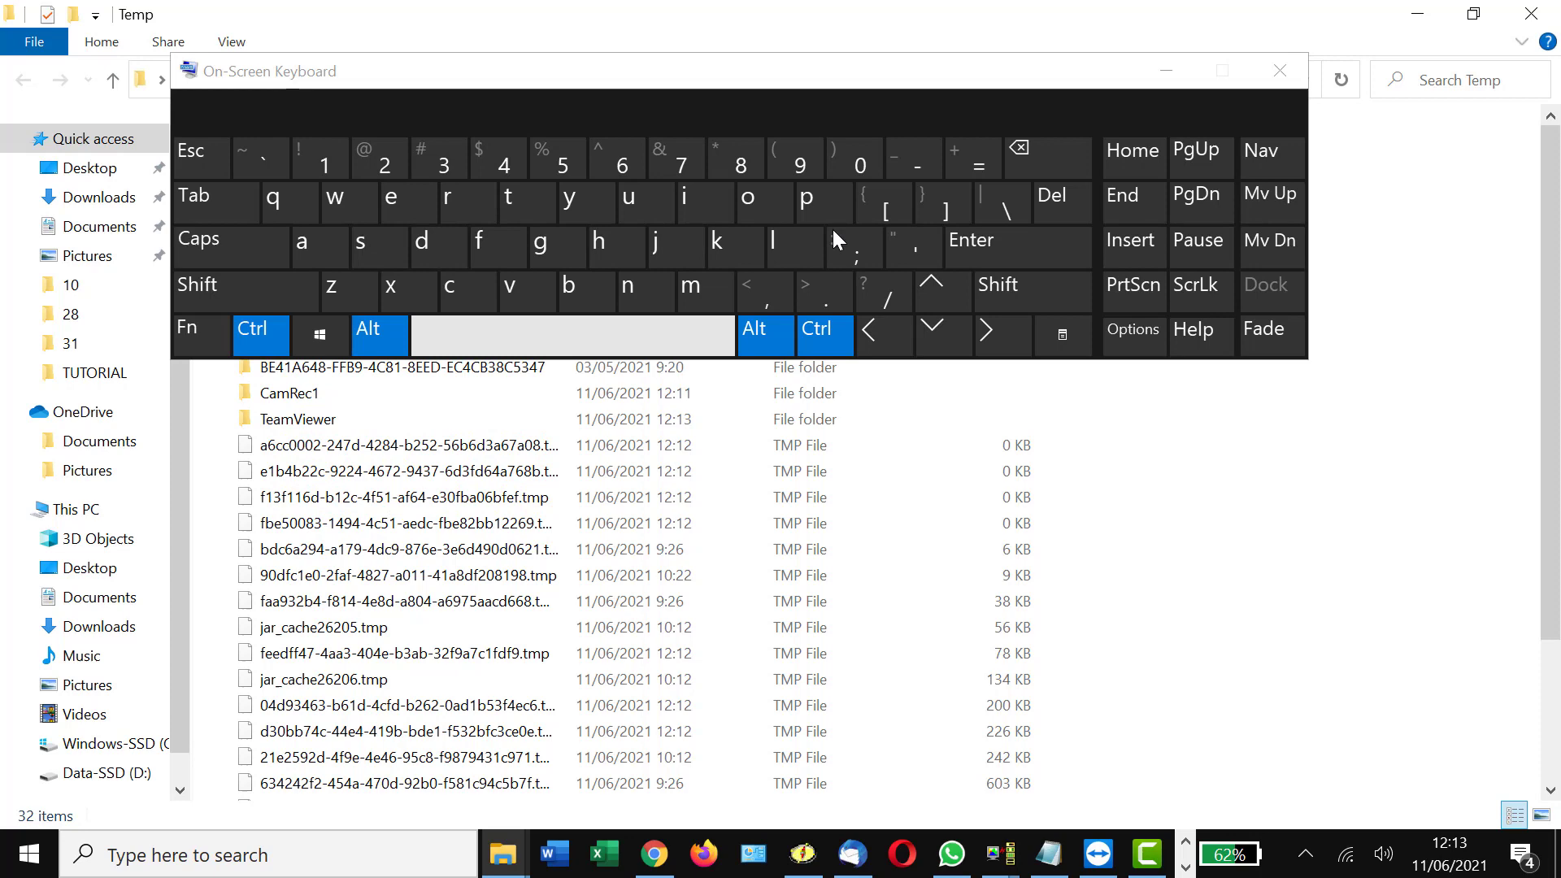
{"action": "left_click", "coordinate": [1048, 218]}
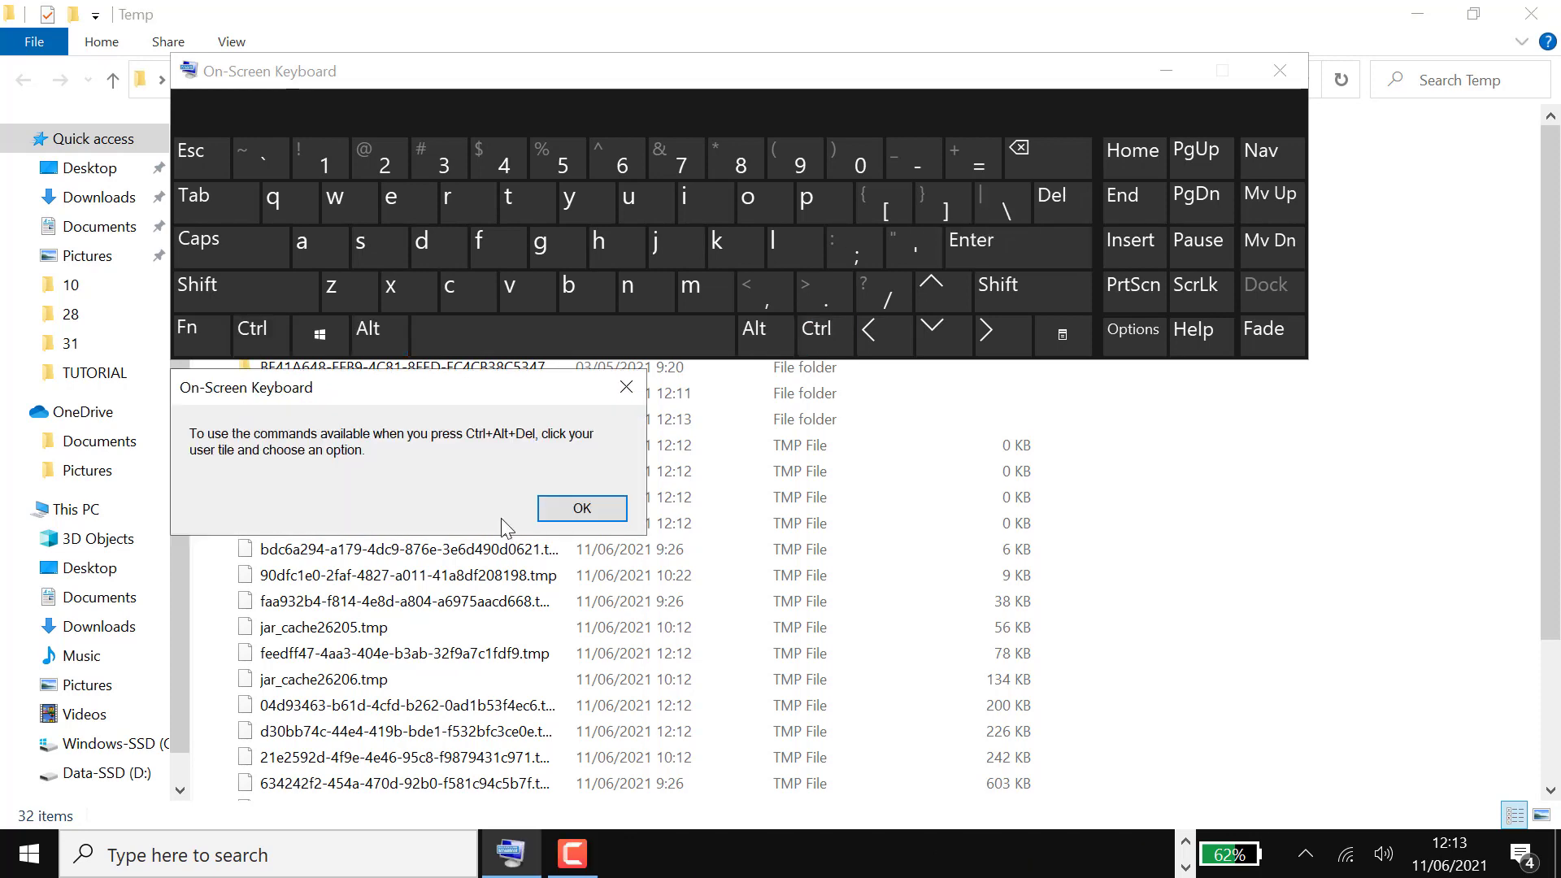
{"action": "left_click", "coordinate": [590, 510]}
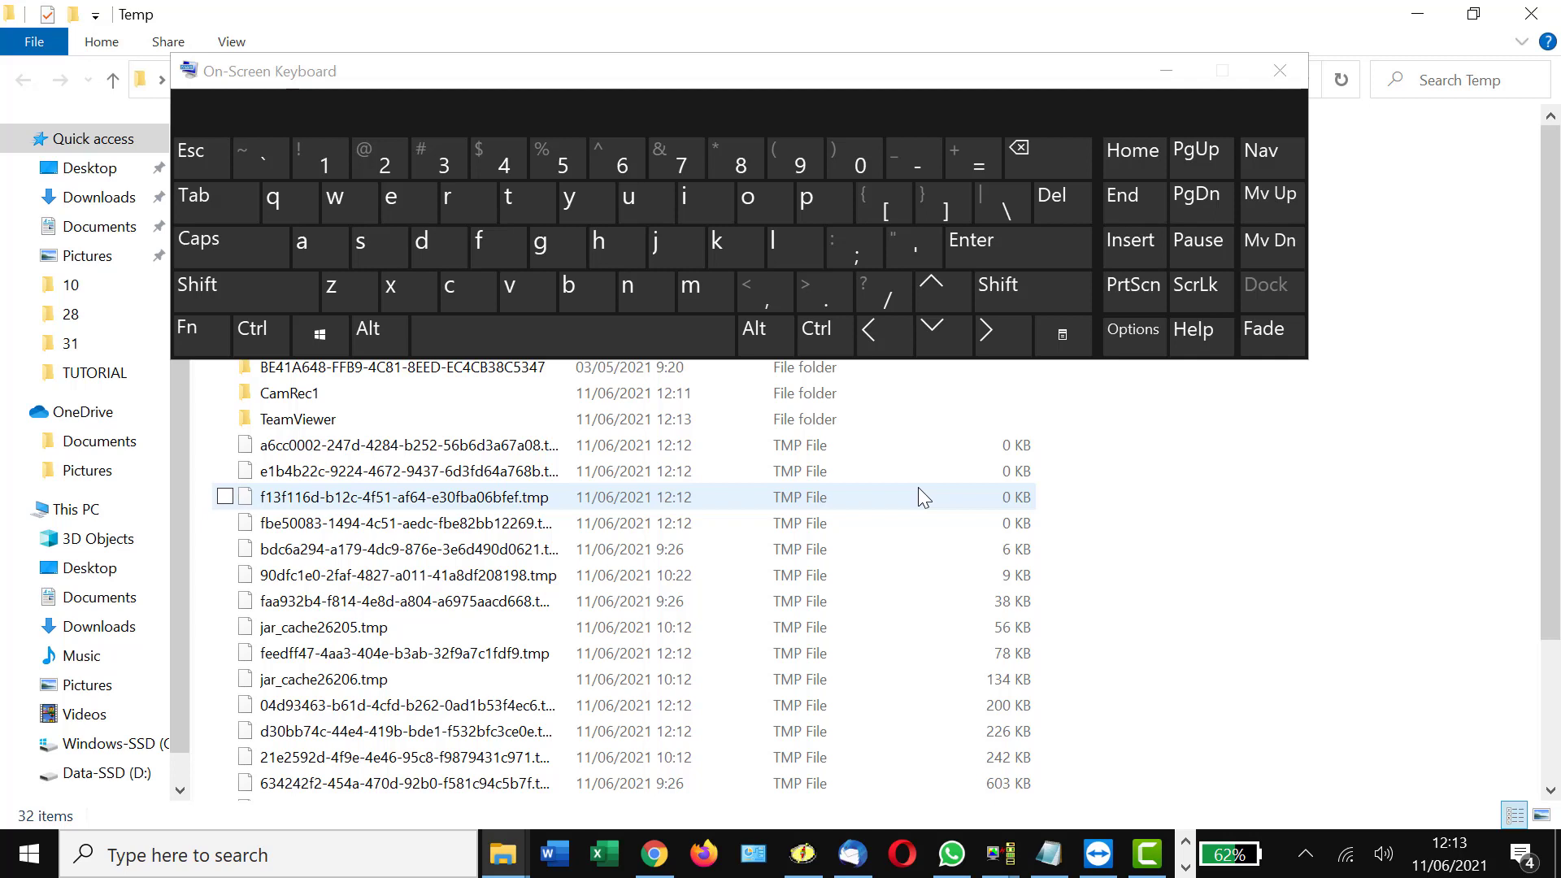
Open Task Manager from the Windows security screen and move the on-screen keyboard window clear of its process list
{"action": "key", "text": "ctrl+alt"}
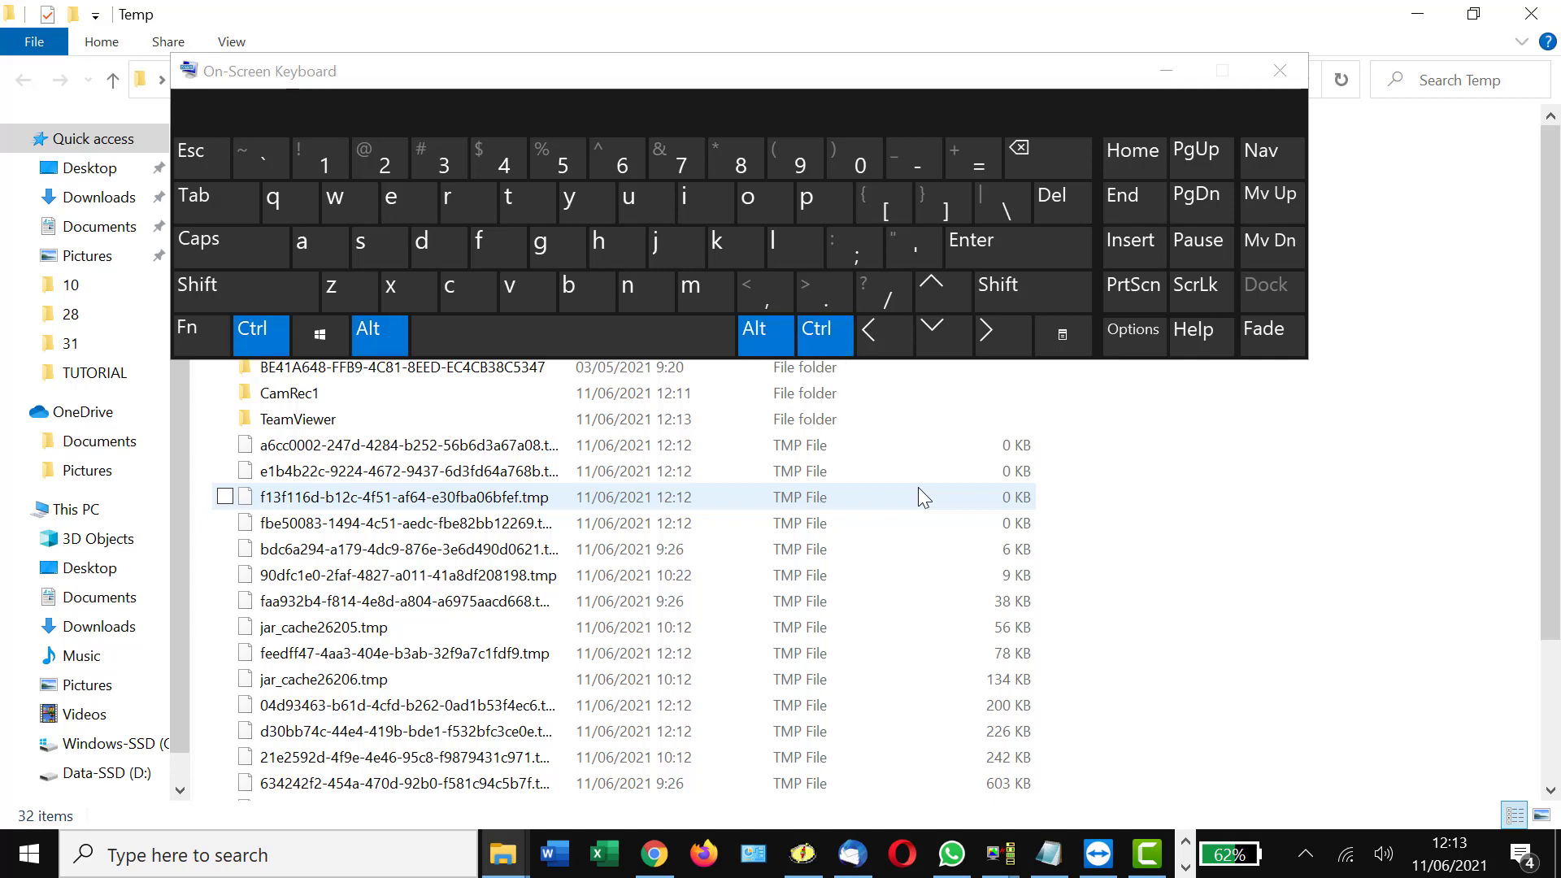
{"action": "key", "text": "ctrl+alt+Delete"}
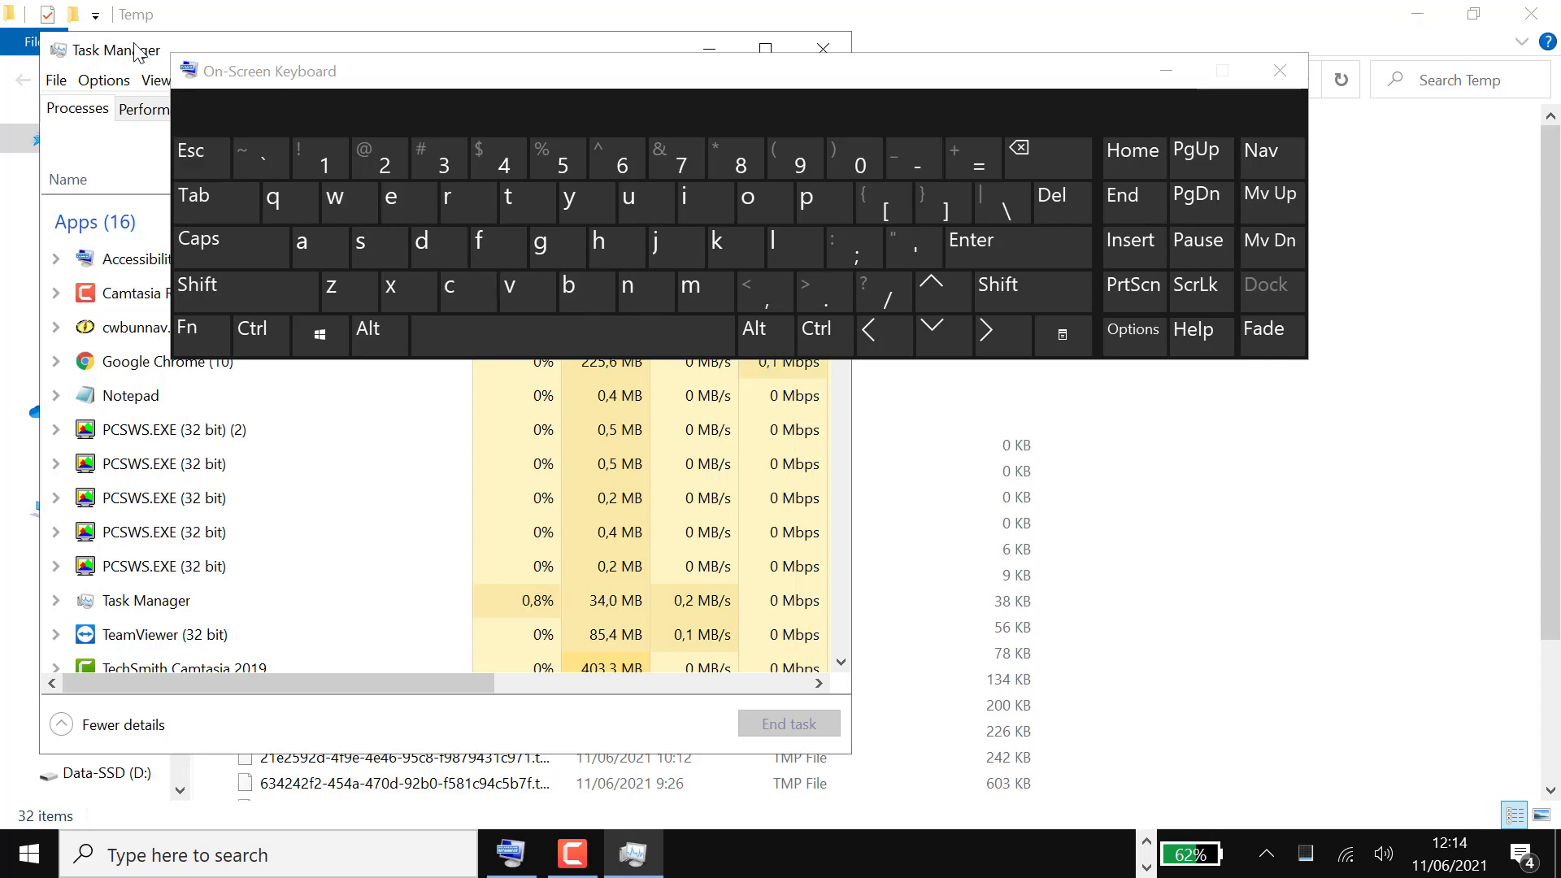
{"action": "left_click", "coordinate": [333, 81]}
{"action": "left_click_drag", "start_coordinate": [392, 85], "coordinate": [614, 57]}
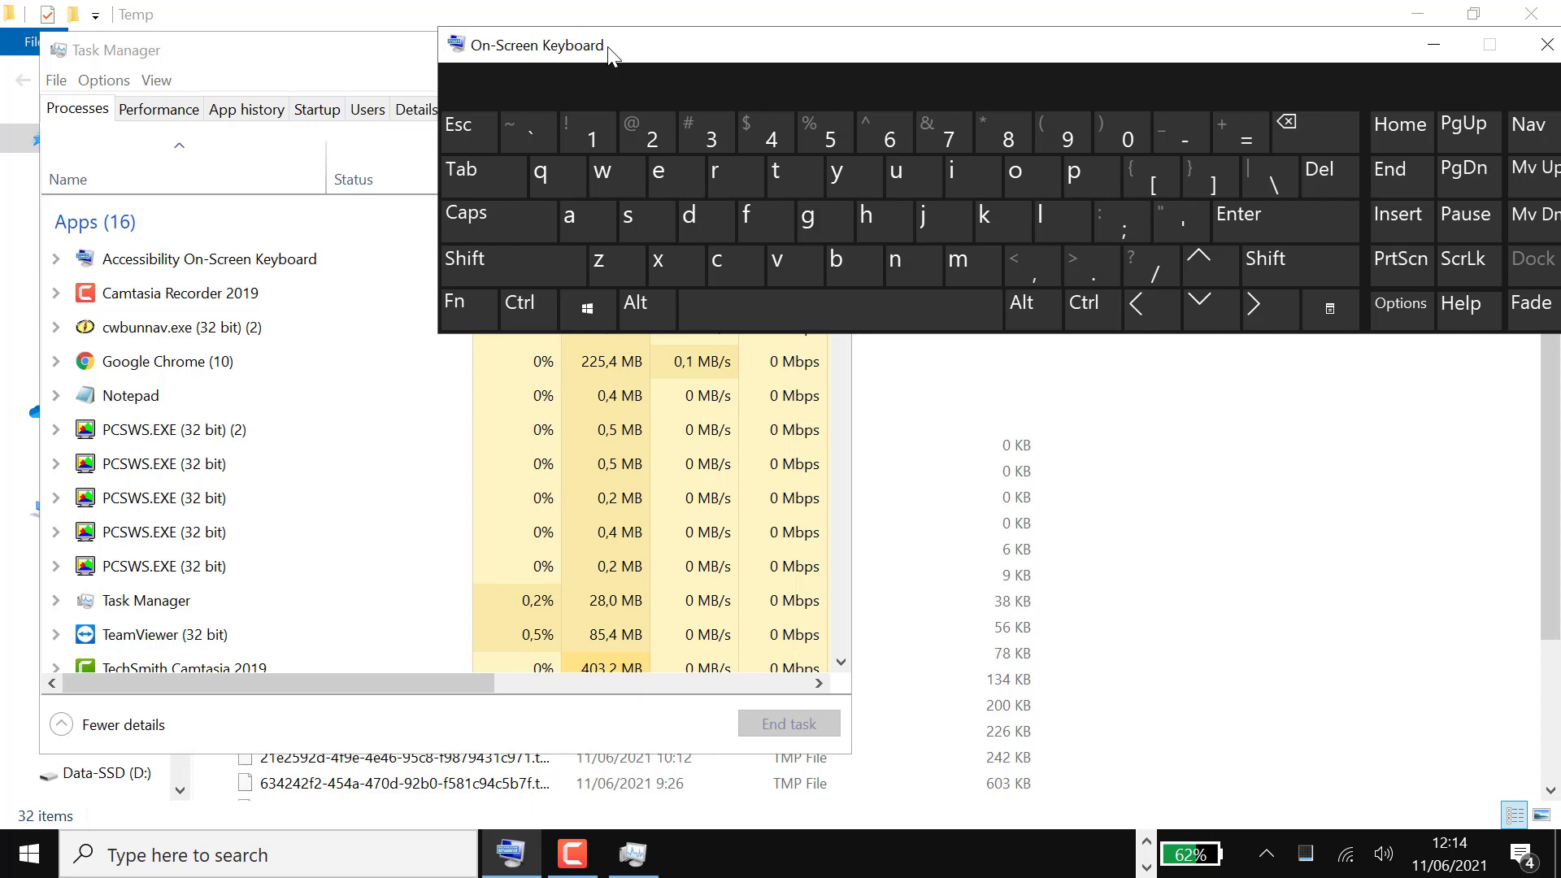
{"action": "left_click_drag", "start_coordinate": [609, 49], "coordinate": [448, 455]}
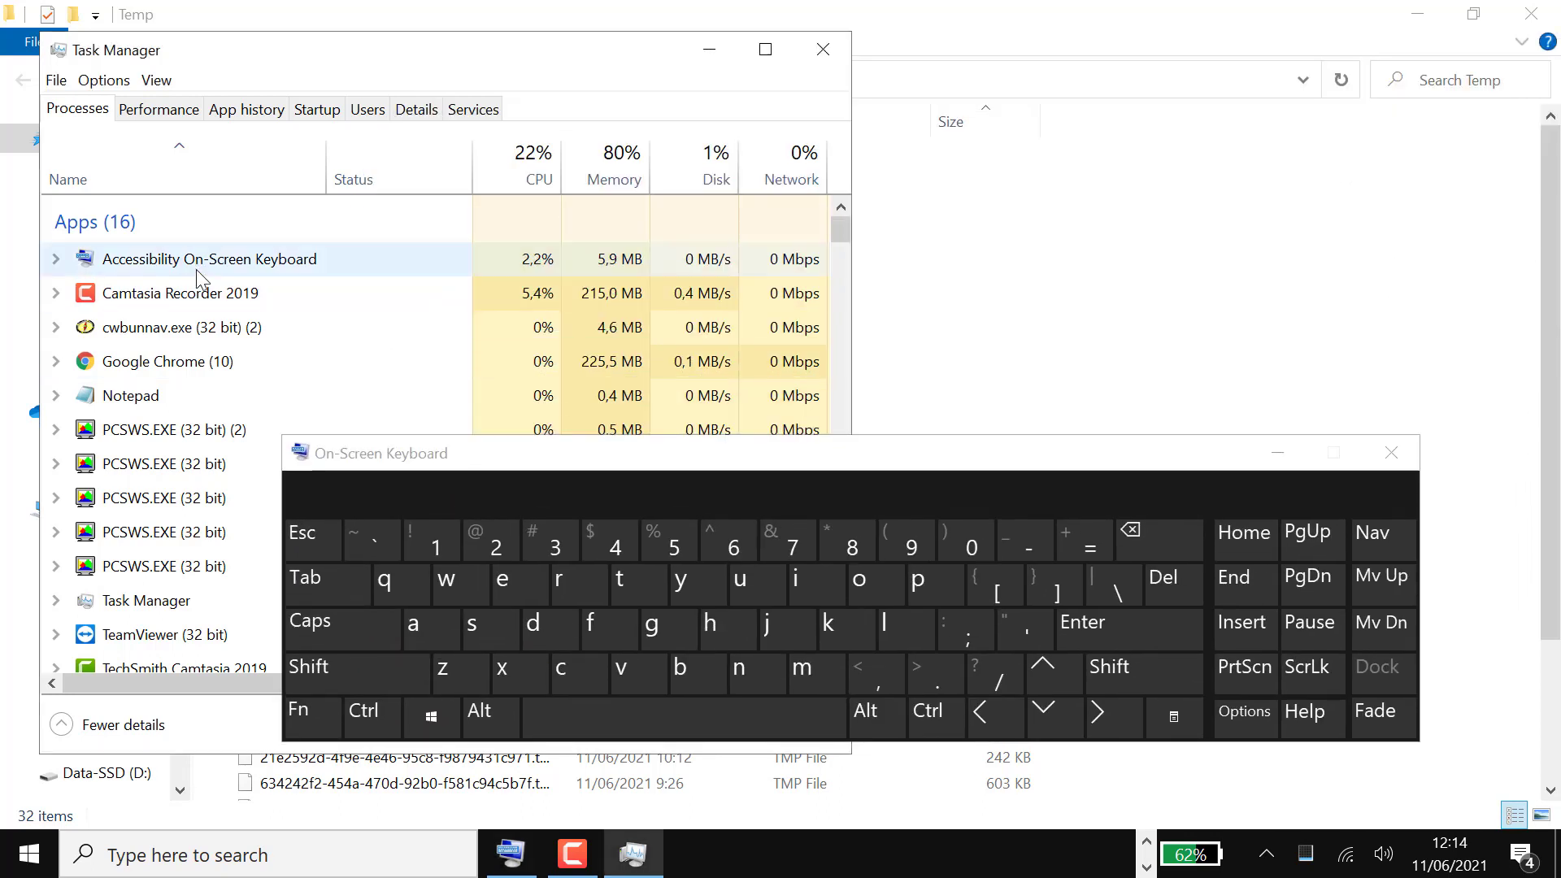
Show the list of startup programs in Task Manager and minimize the on-screen keyboard covering it
{"action": "left_click", "coordinate": [158, 114]}
{"action": "left_click", "coordinate": [271, 108]}
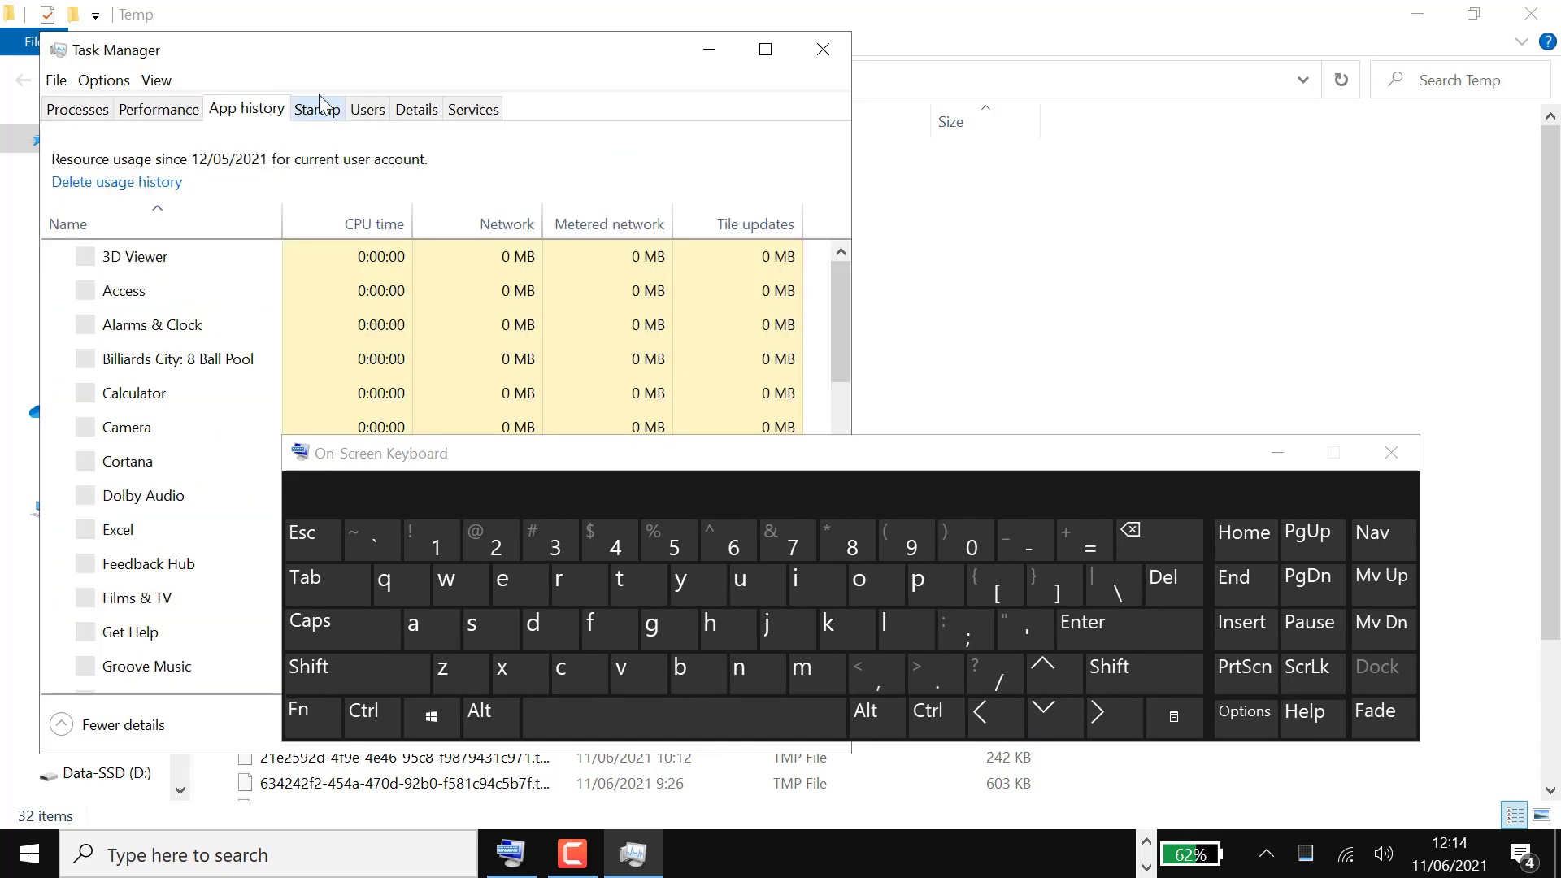
{"action": "left_click", "coordinate": [319, 111]}
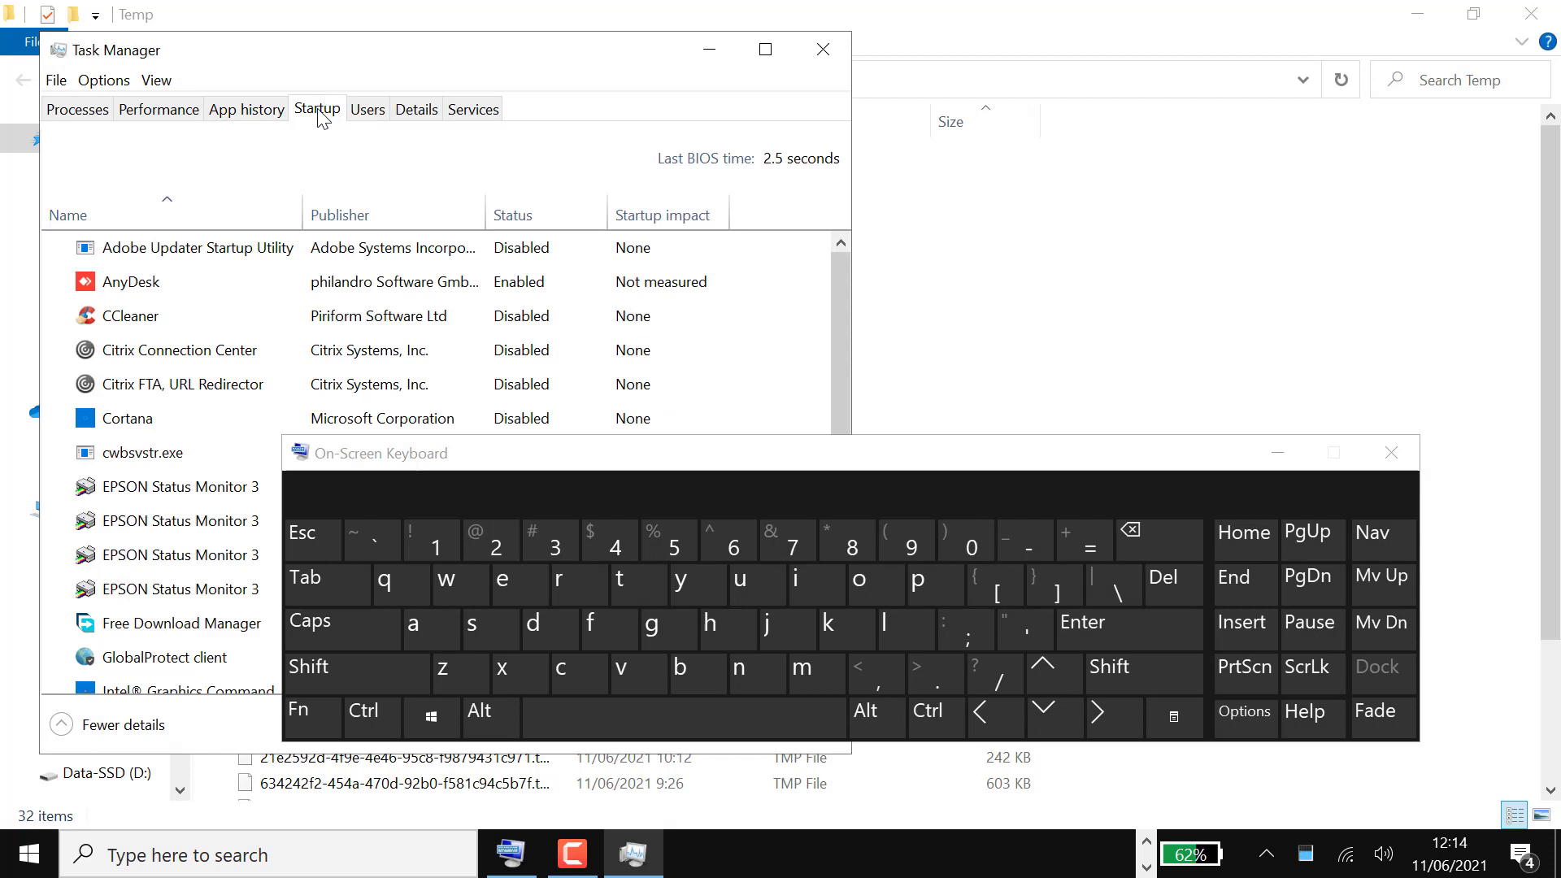
{"action": "left_click_drag", "start_coordinate": [586, 463], "coordinate": [571, 465]}
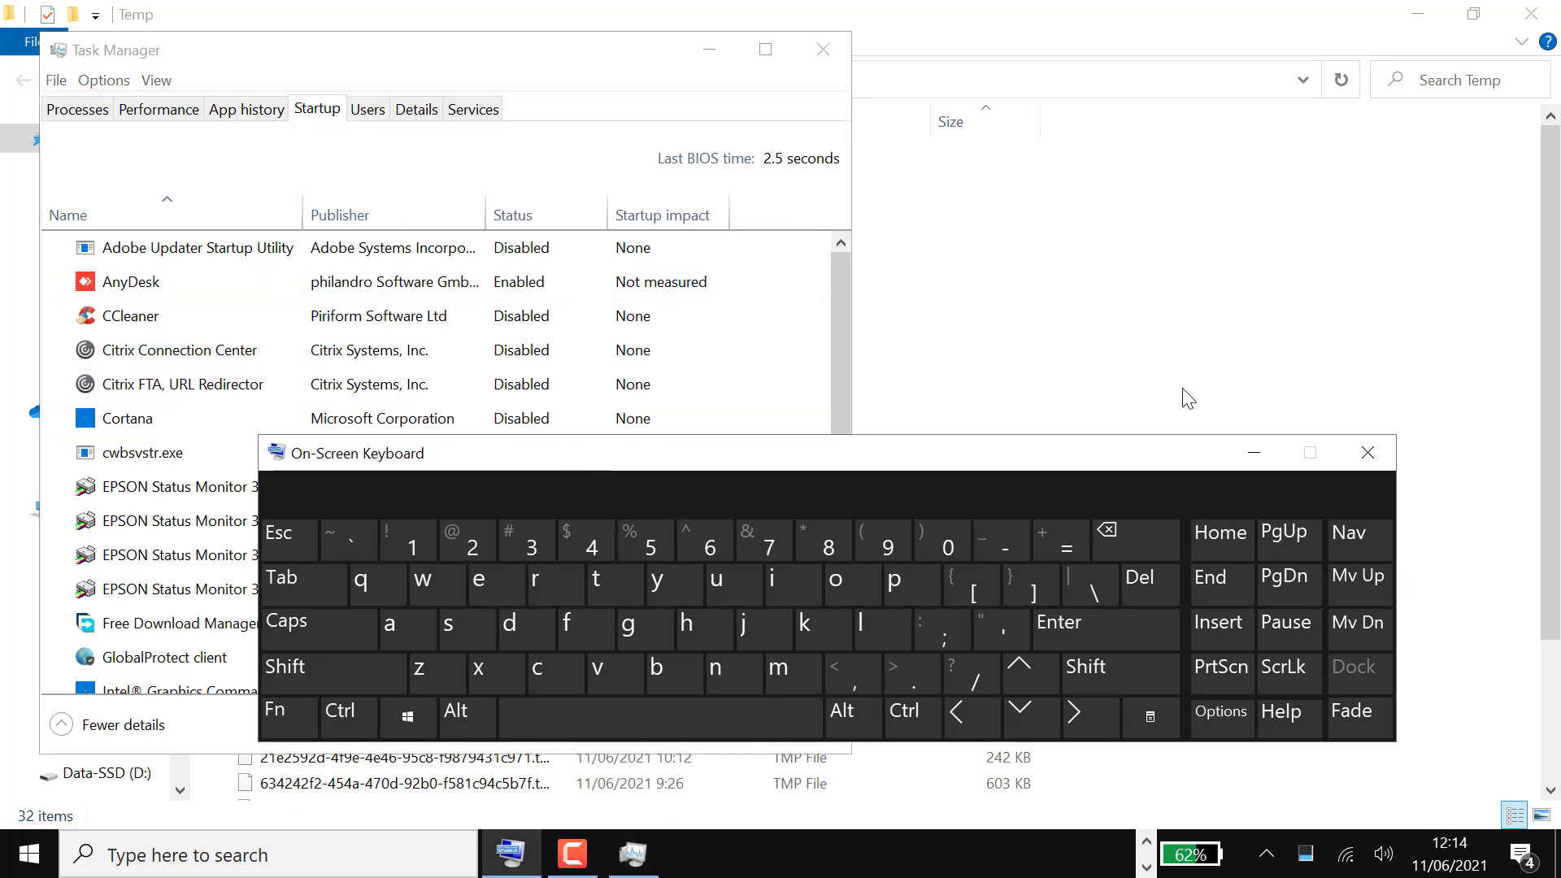
{"action": "left_click", "coordinate": [1262, 453]}
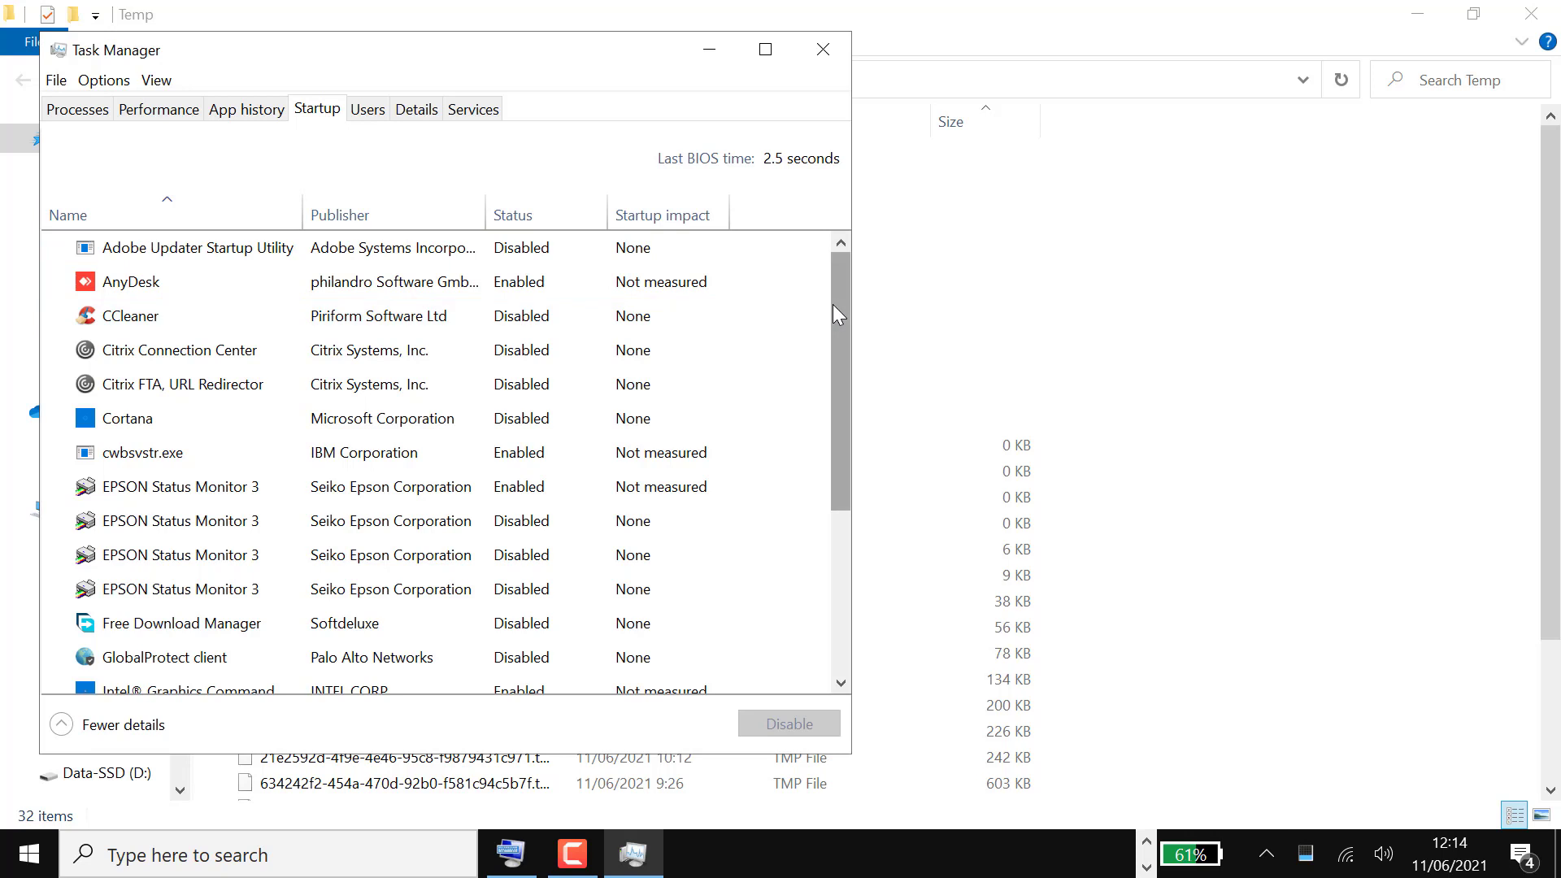
{"action": "left_click_drag", "start_coordinate": [840, 319], "coordinate": [872, 273]}
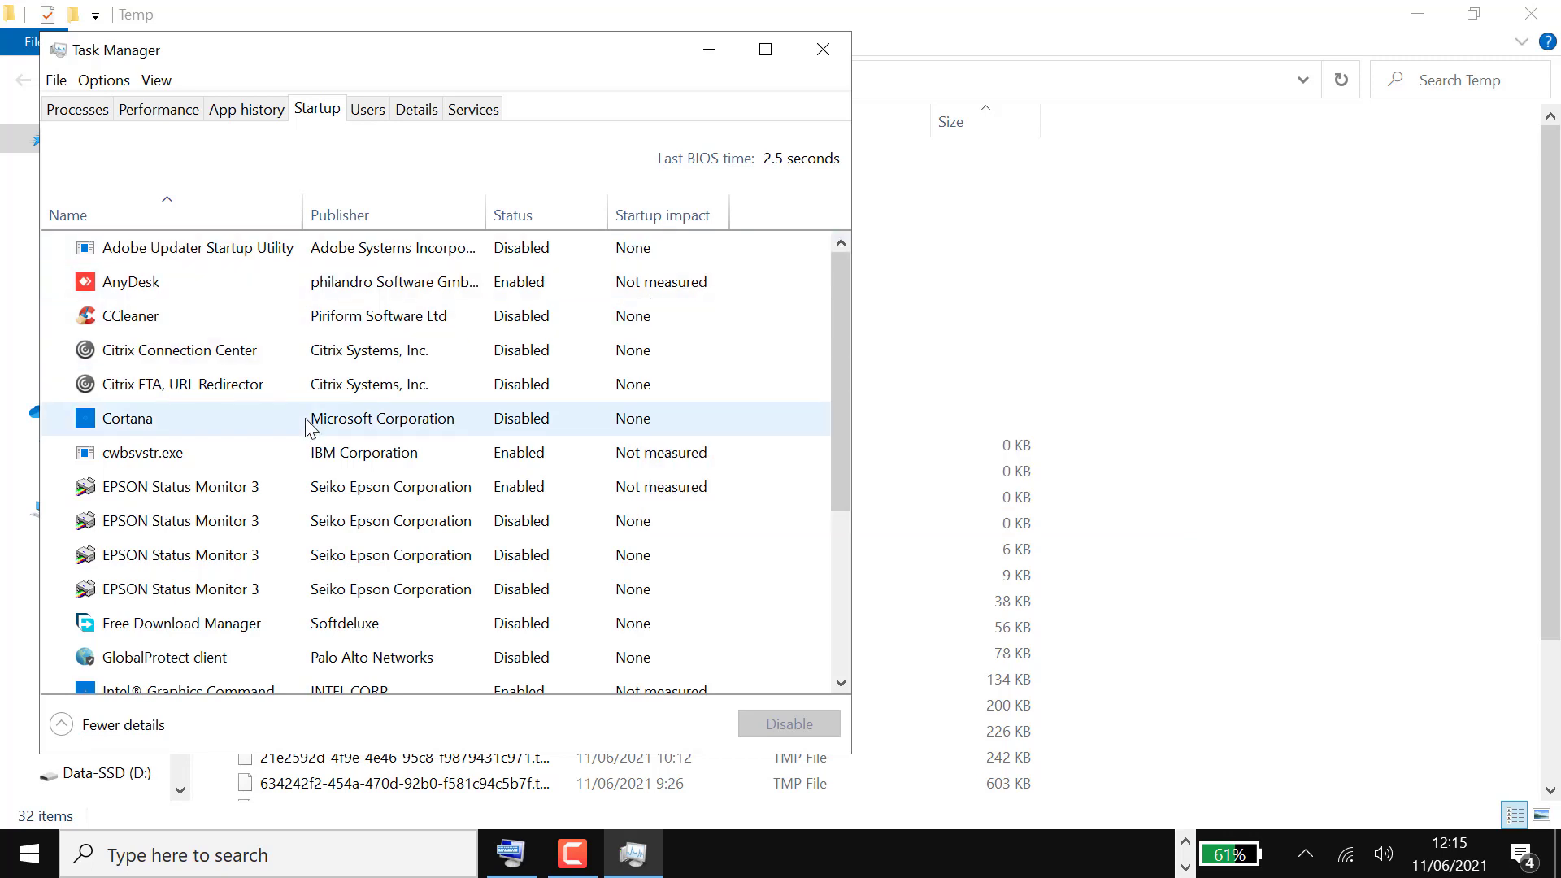
Enable CCleaner as a startup program, and disable it again
{"action": "left_click", "coordinate": [226, 317]}
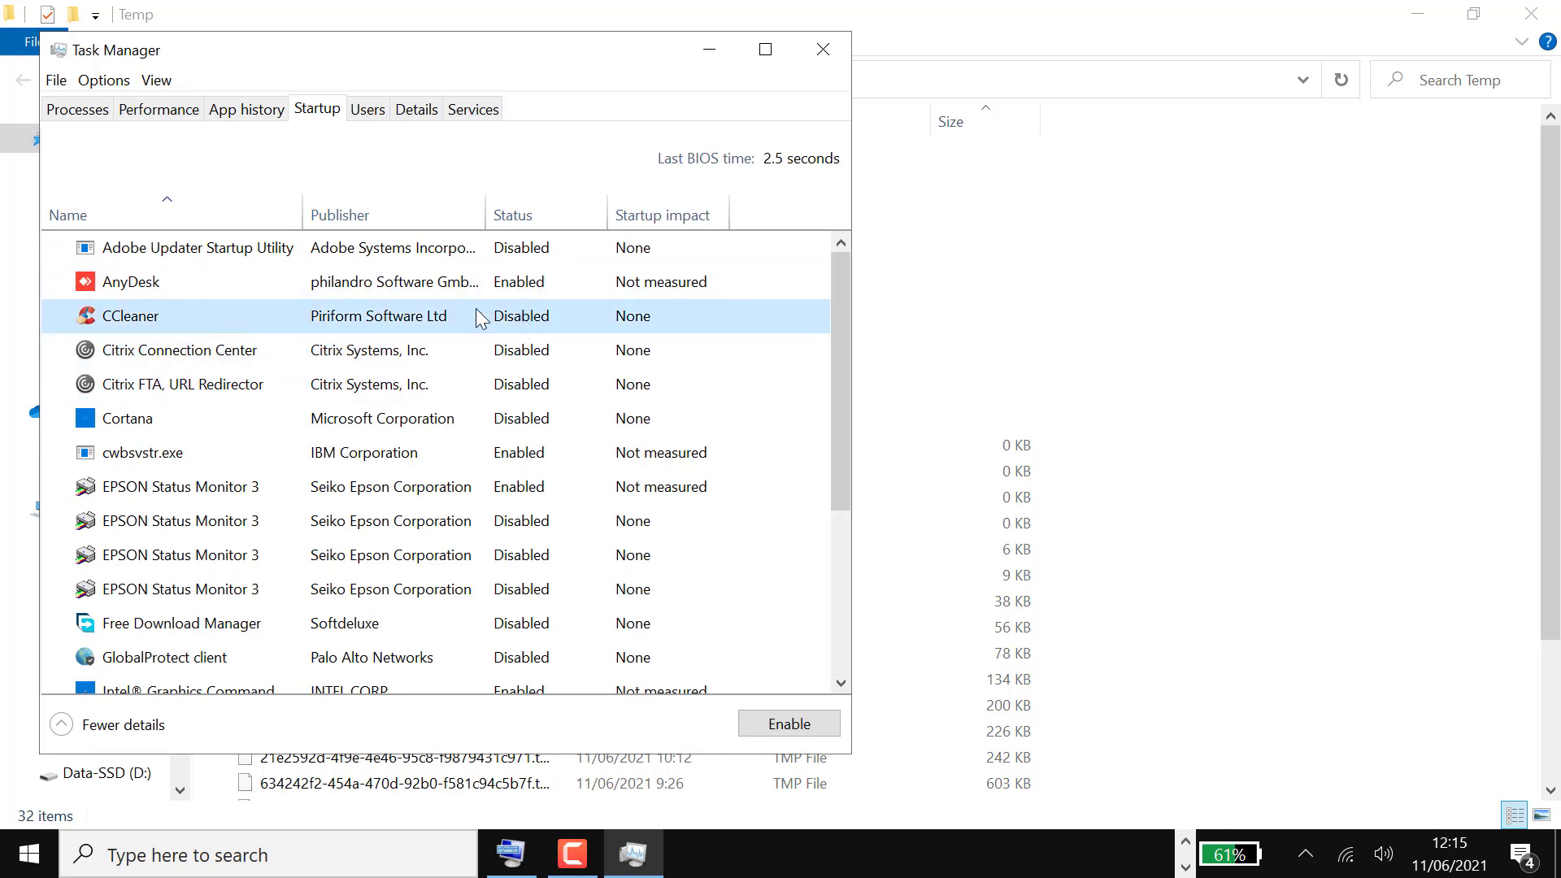
{"action": "right_click", "coordinate": [213, 316]}
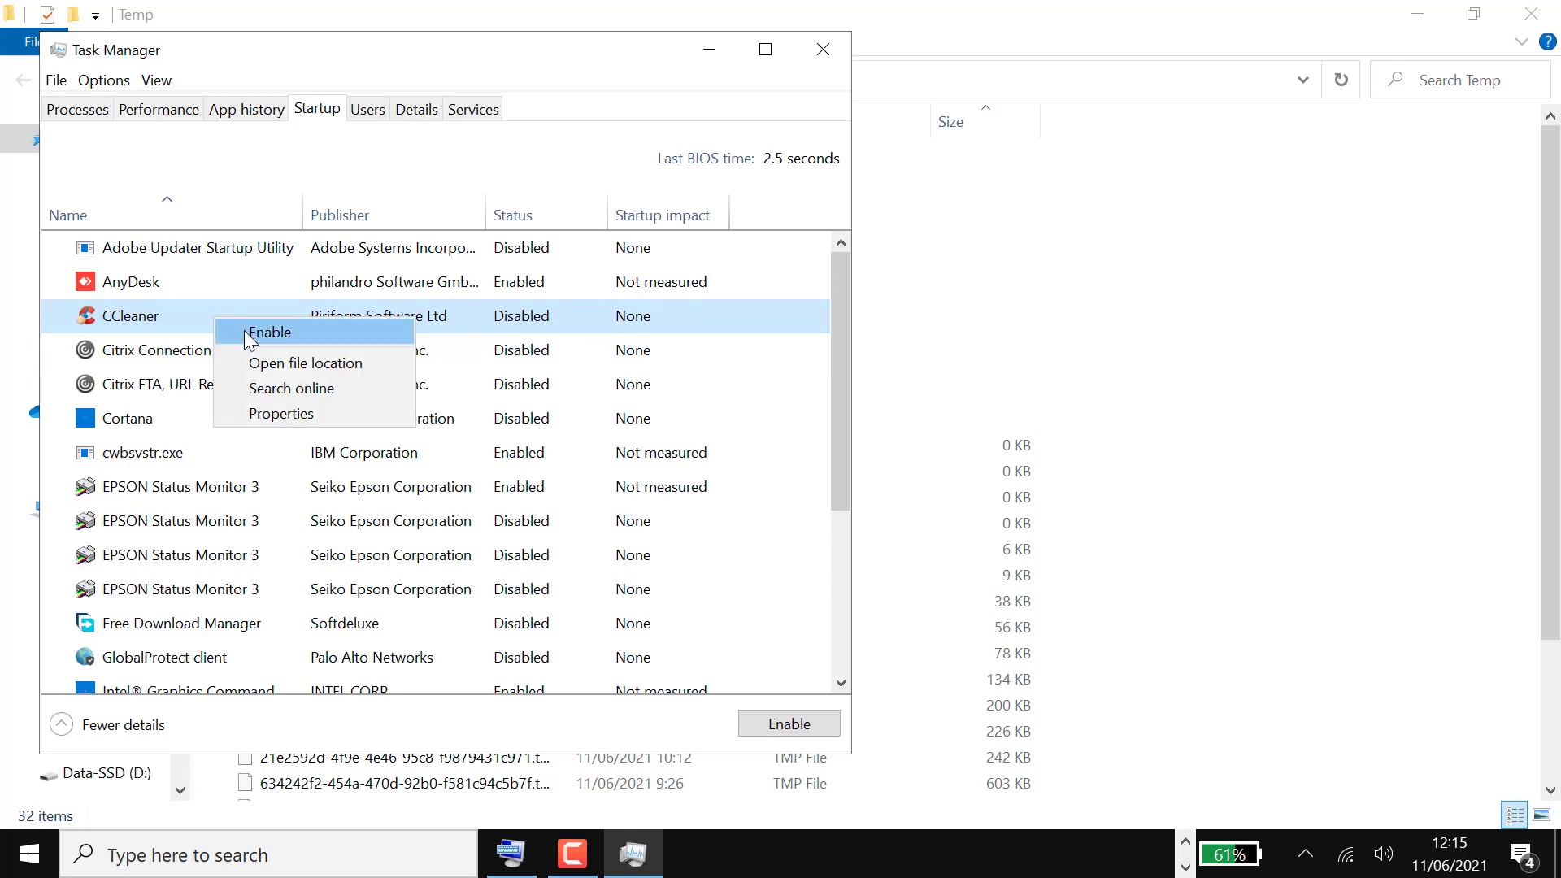
{"action": "left_click", "coordinate": [299, 332]}
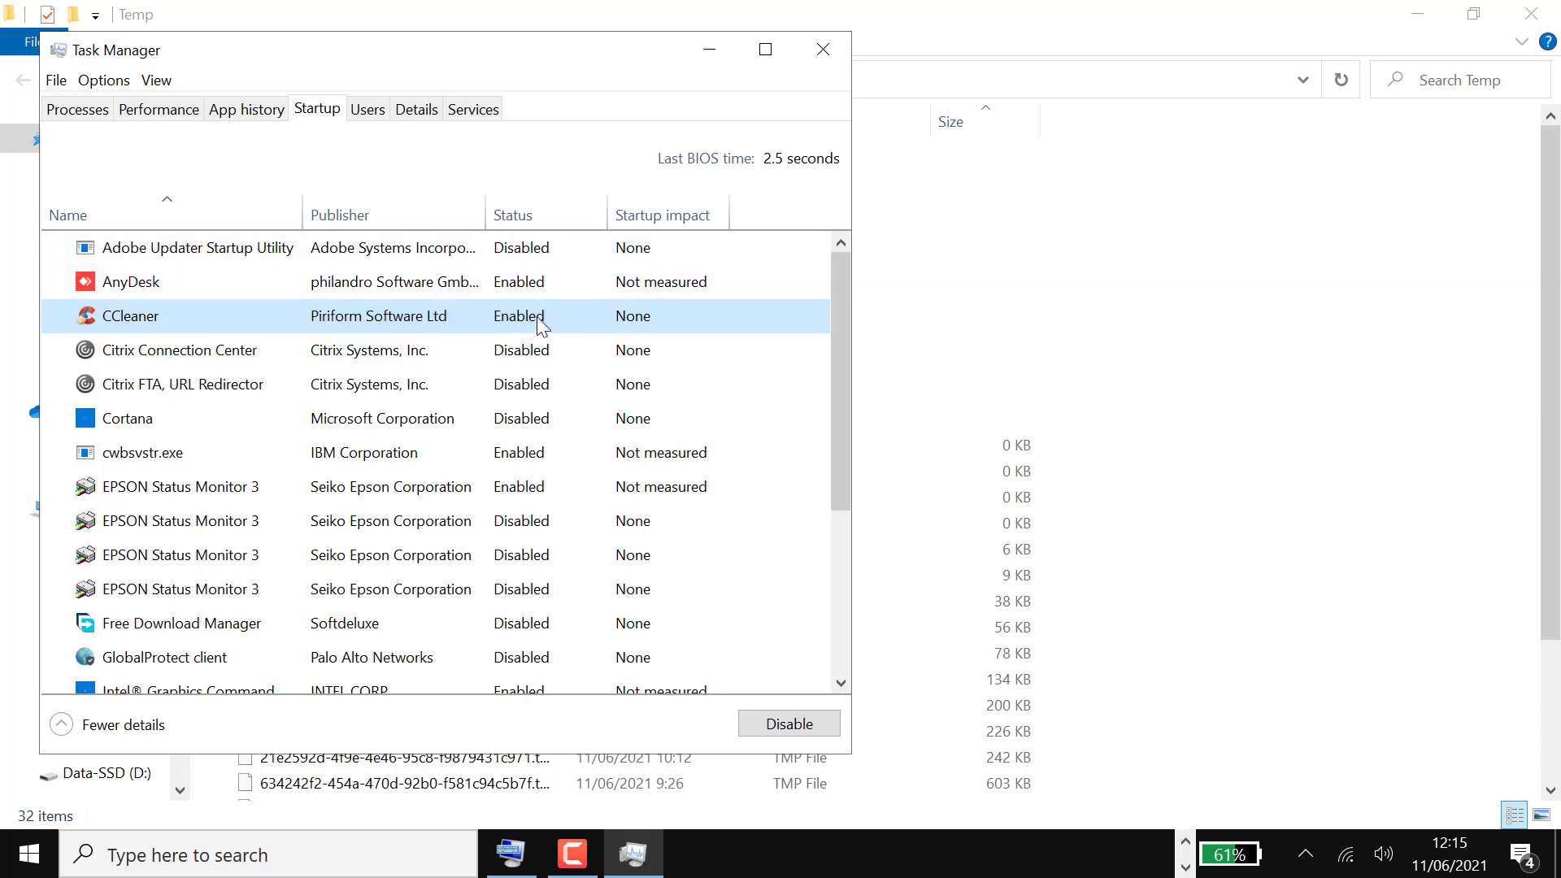
{"action": "right_click", "coordinate": [227, 319]}
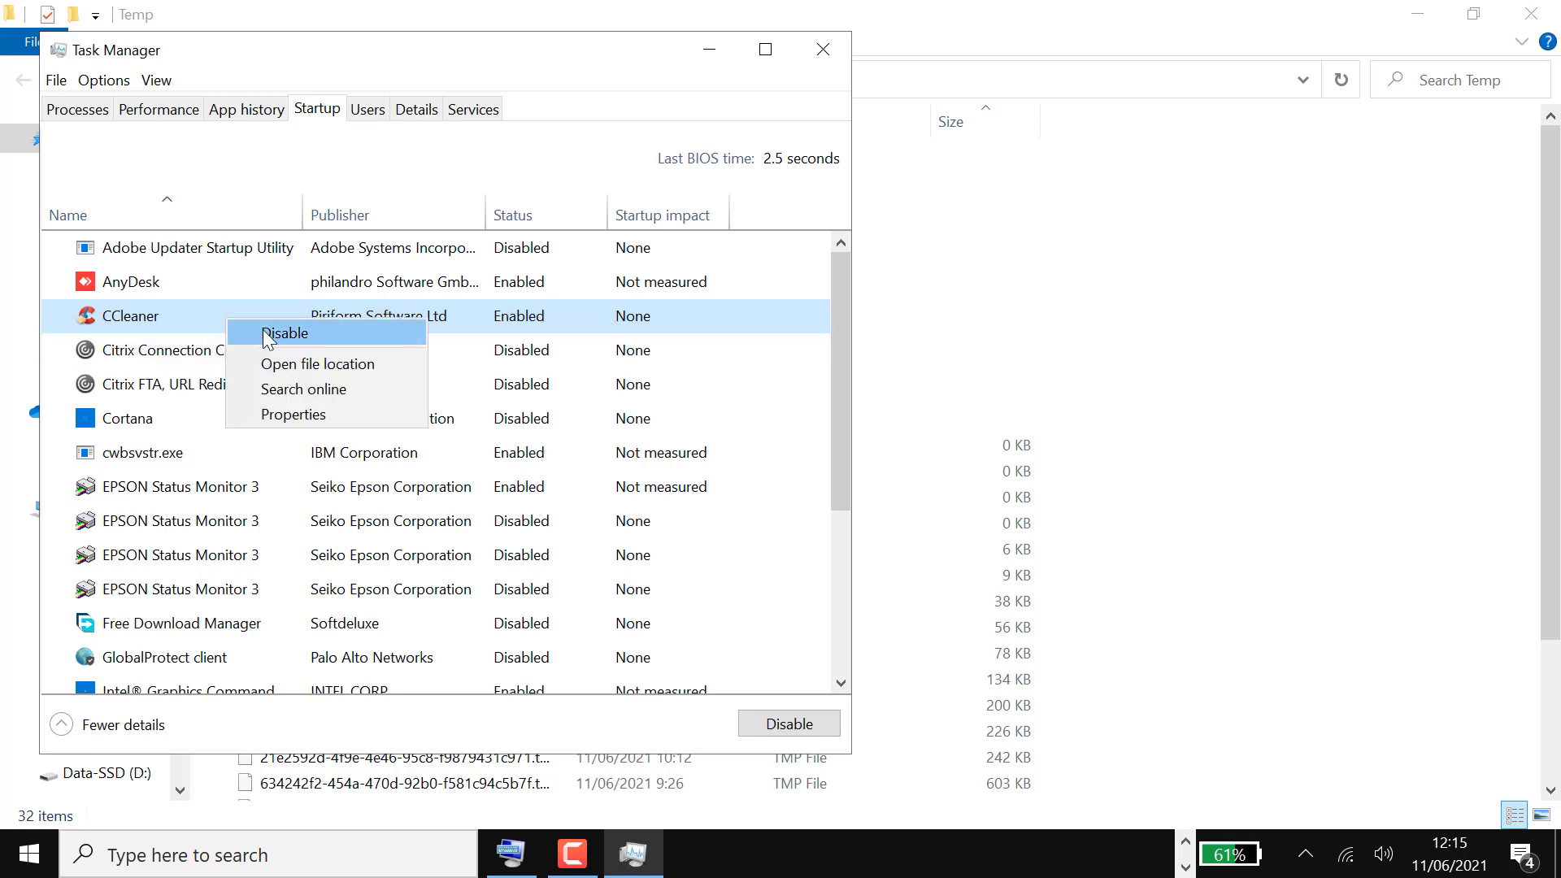
{"action": "left_click", "coordinate": [284, 334]}
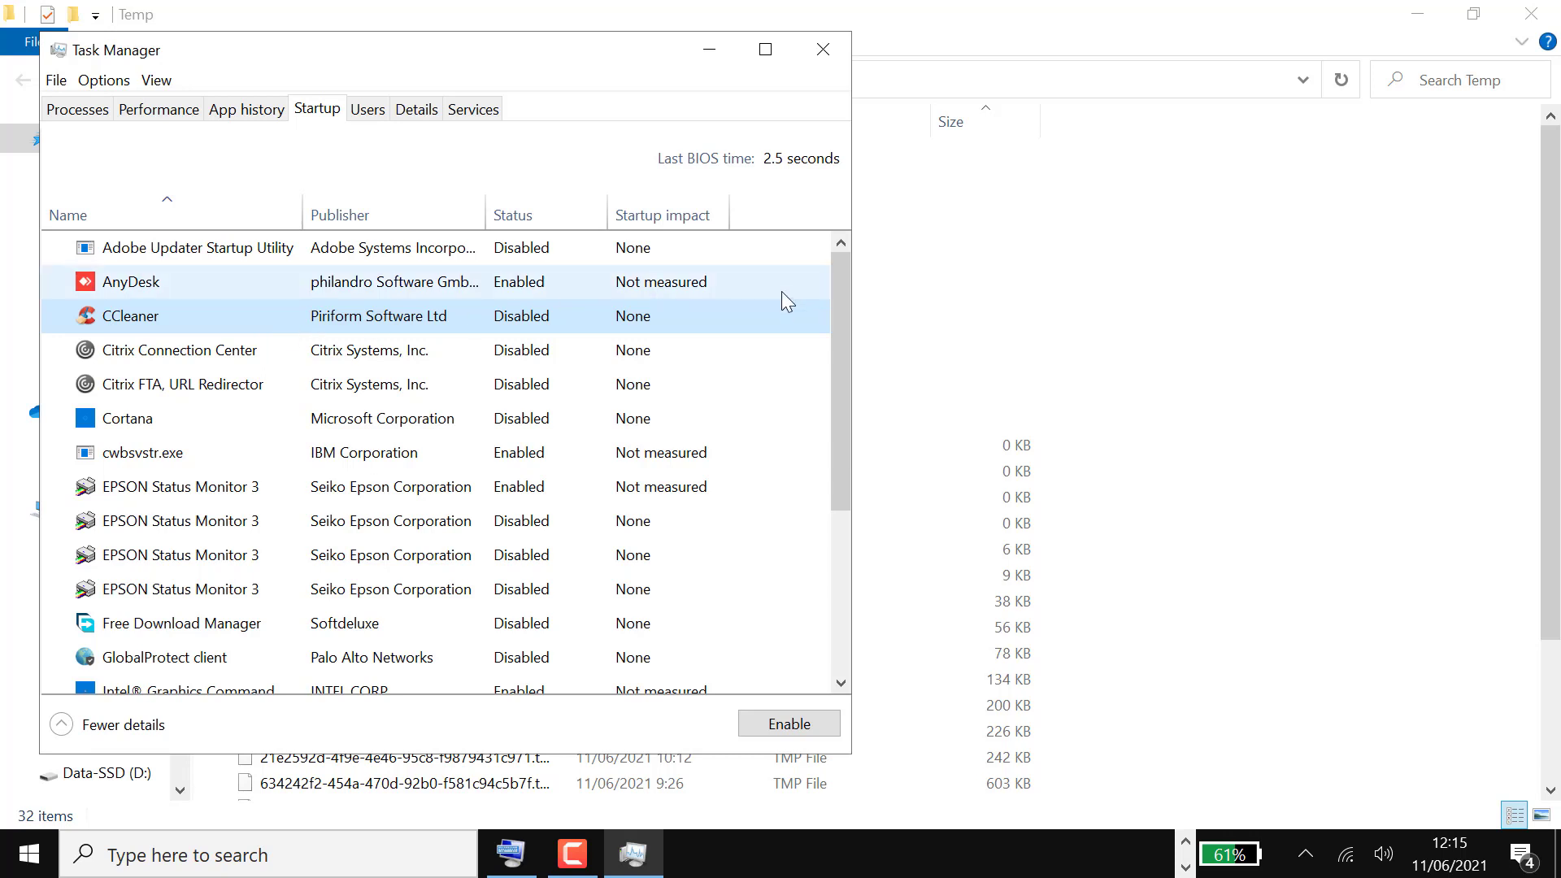
Disable Opera Browser Assistant in the list of startup programs
{"action": "right_click", "coordinate": [842, 289]}
{"action": "left_click", "coordinate": [843, 269]}
{"action": "left_click_drag", "start_coordinate": [840, 279], "coordinate": [857, 465]}
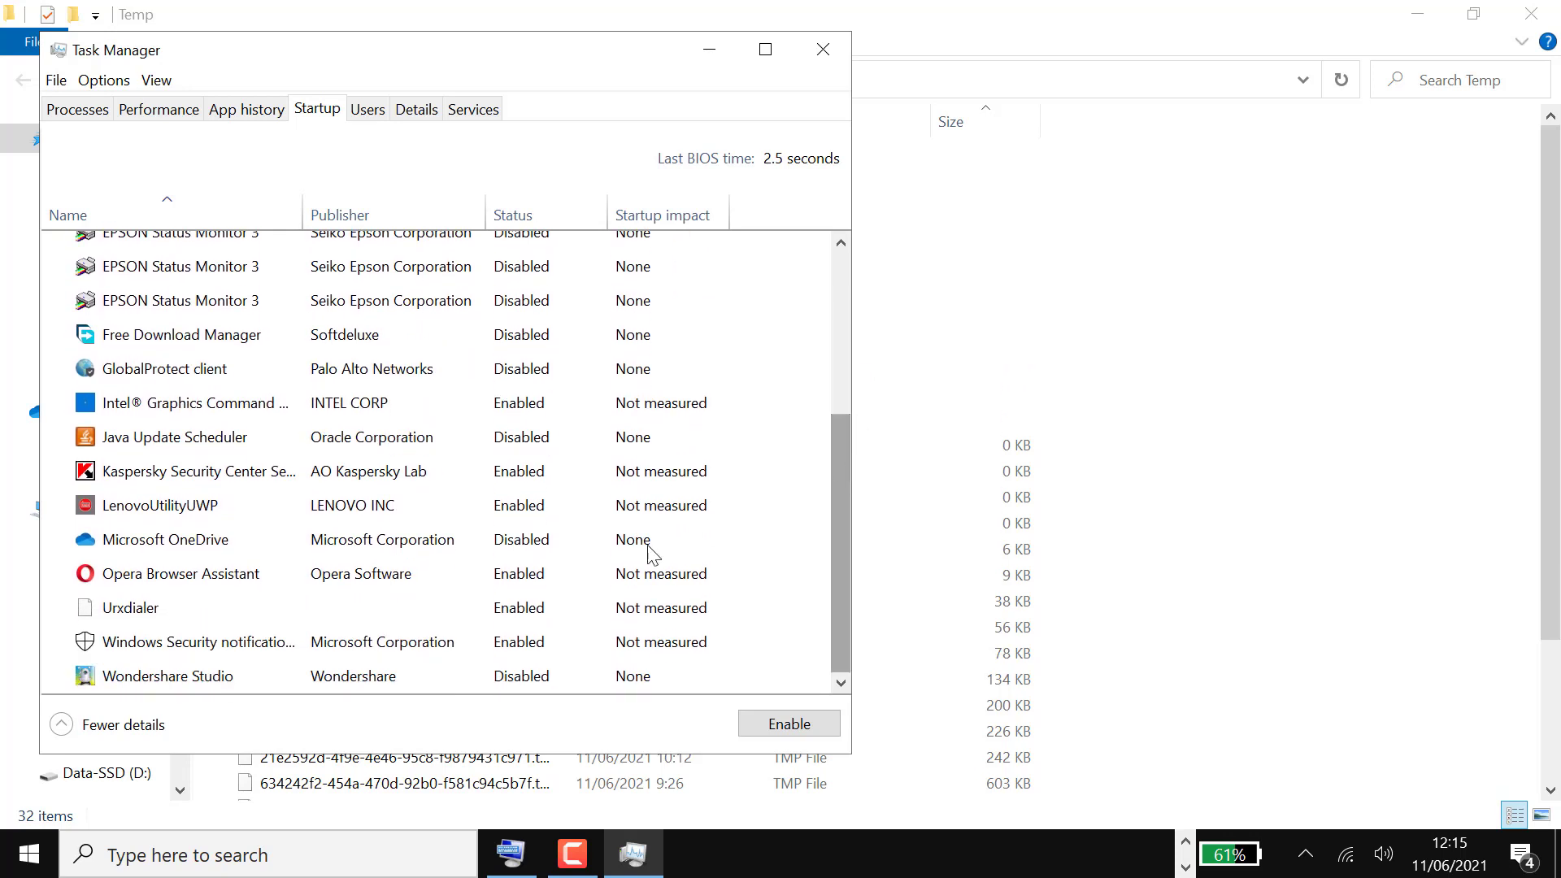
{"action": "left_click", "coordinate": [210, 581]}
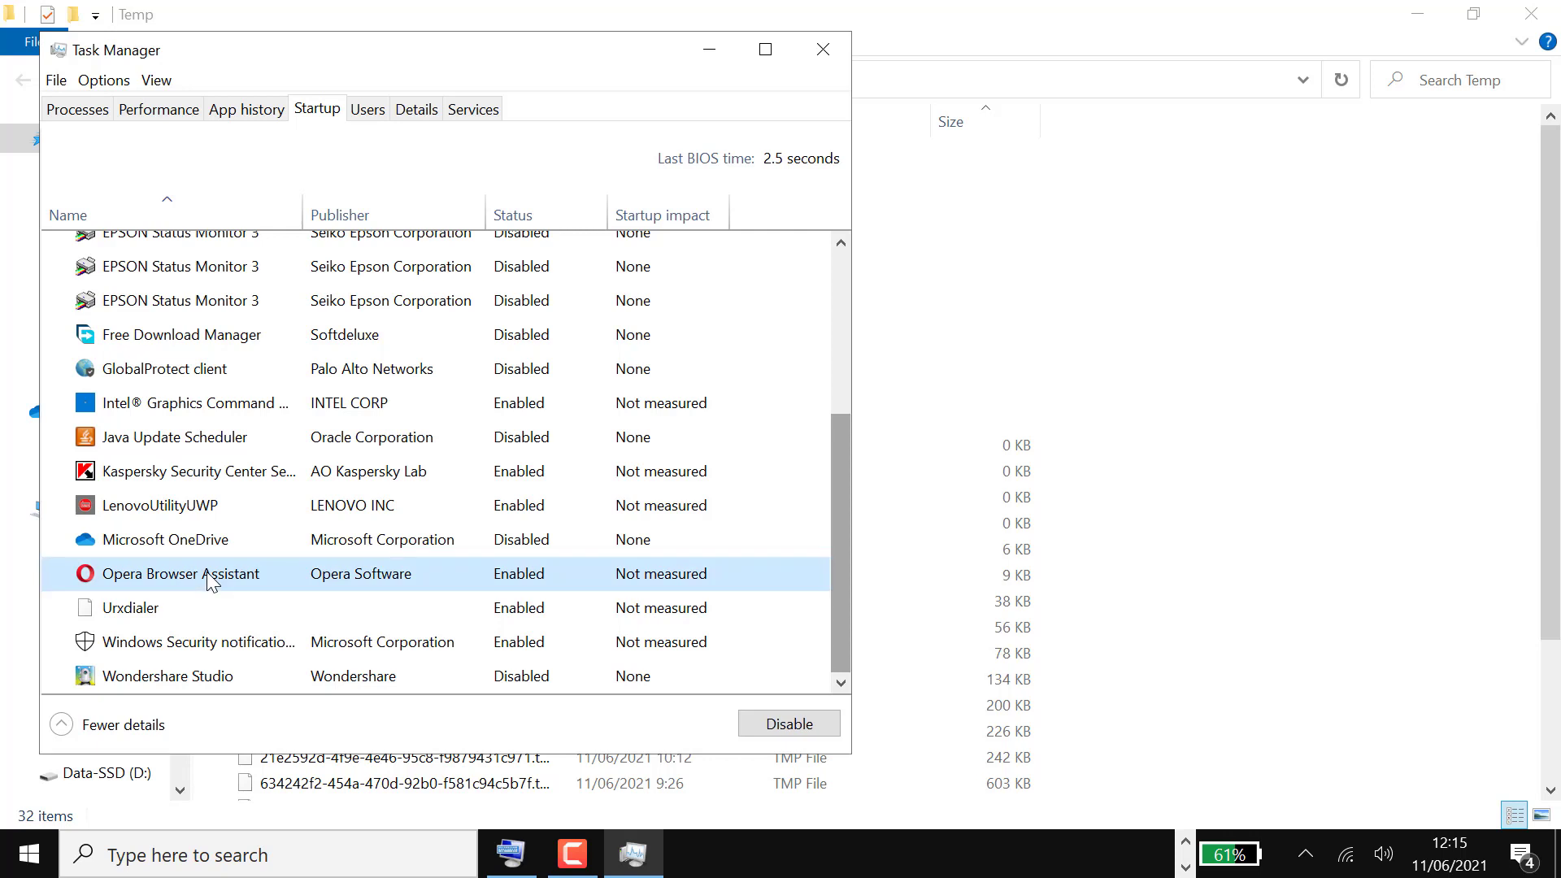
{"action": "right_click", "coordinate": [210, 580]}
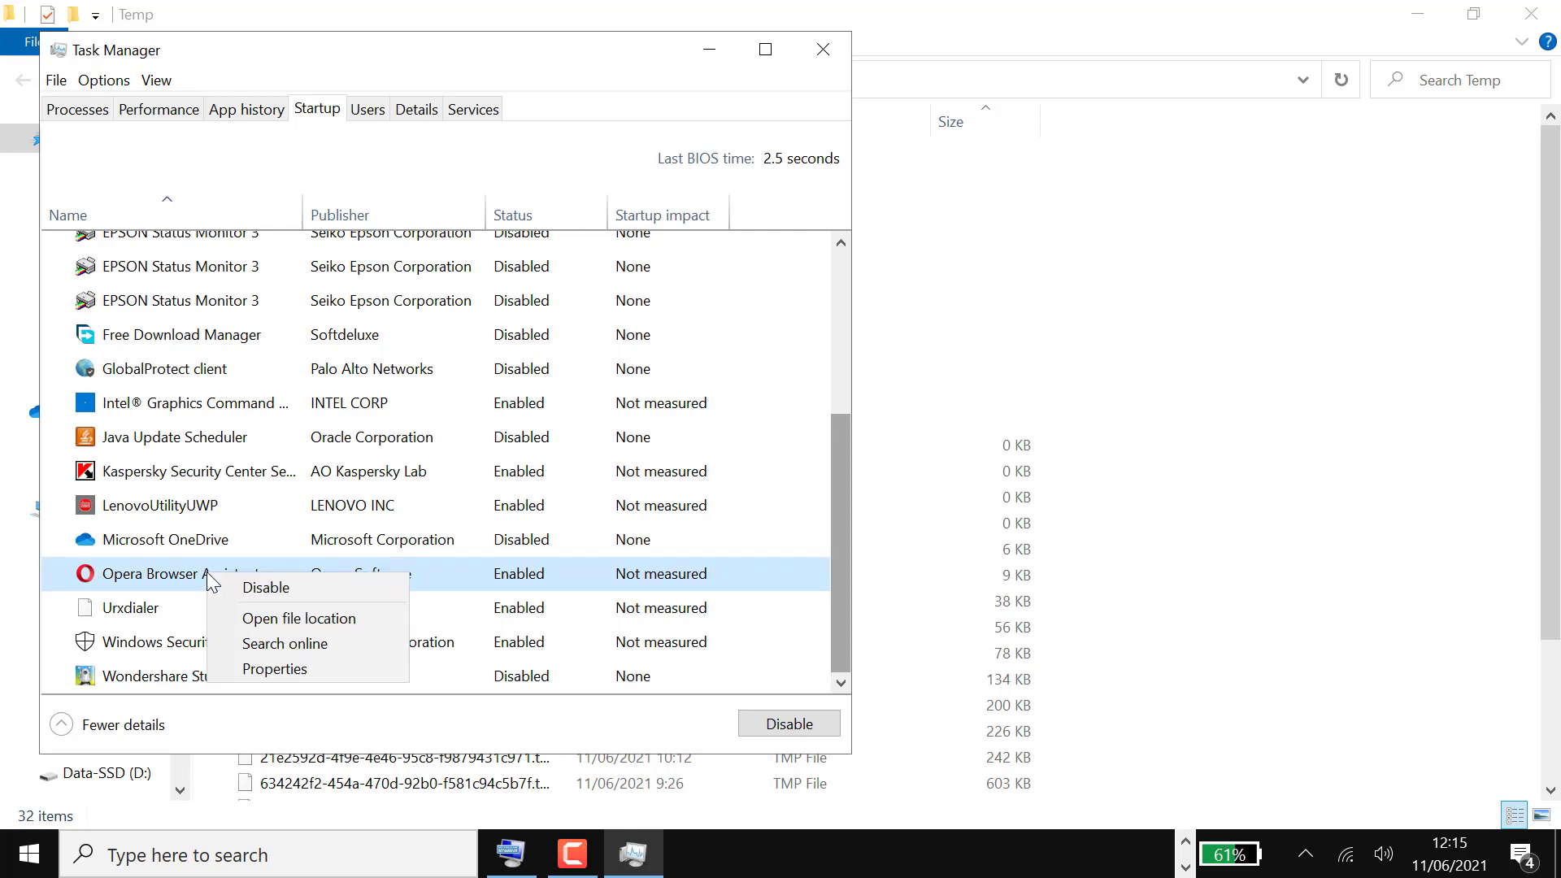
{"action": "left_click", "coordinate": [255, 589]}
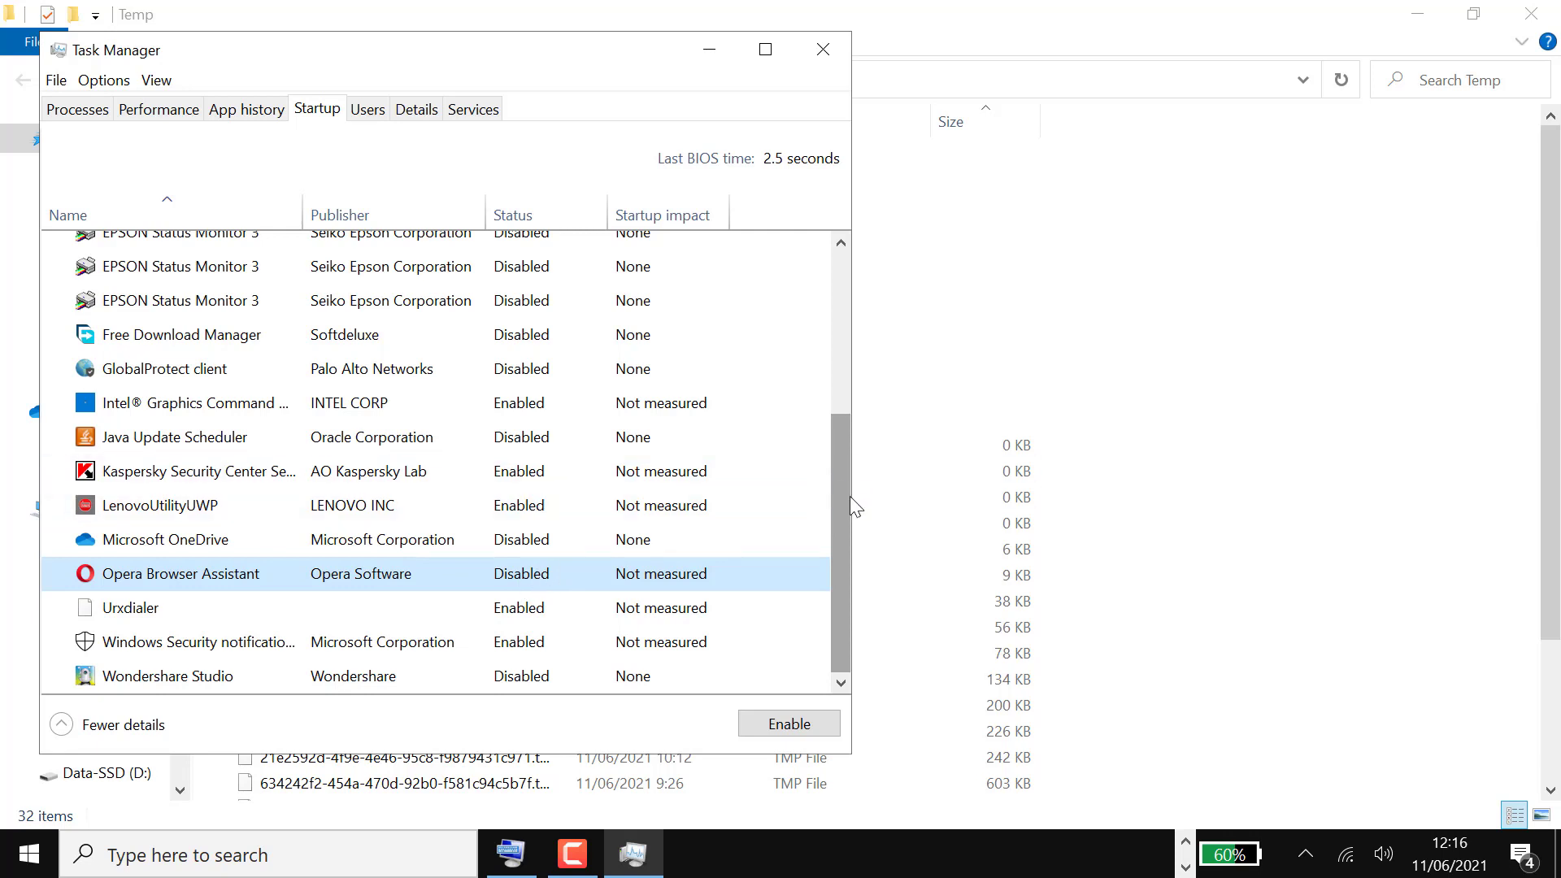
Review the whole list of startup programs in Task Manager, checking each entry's status and startup impact
{"action": "left_click_drag", "start_coordinate": [845, 500], "coordinate": [847, 330]}
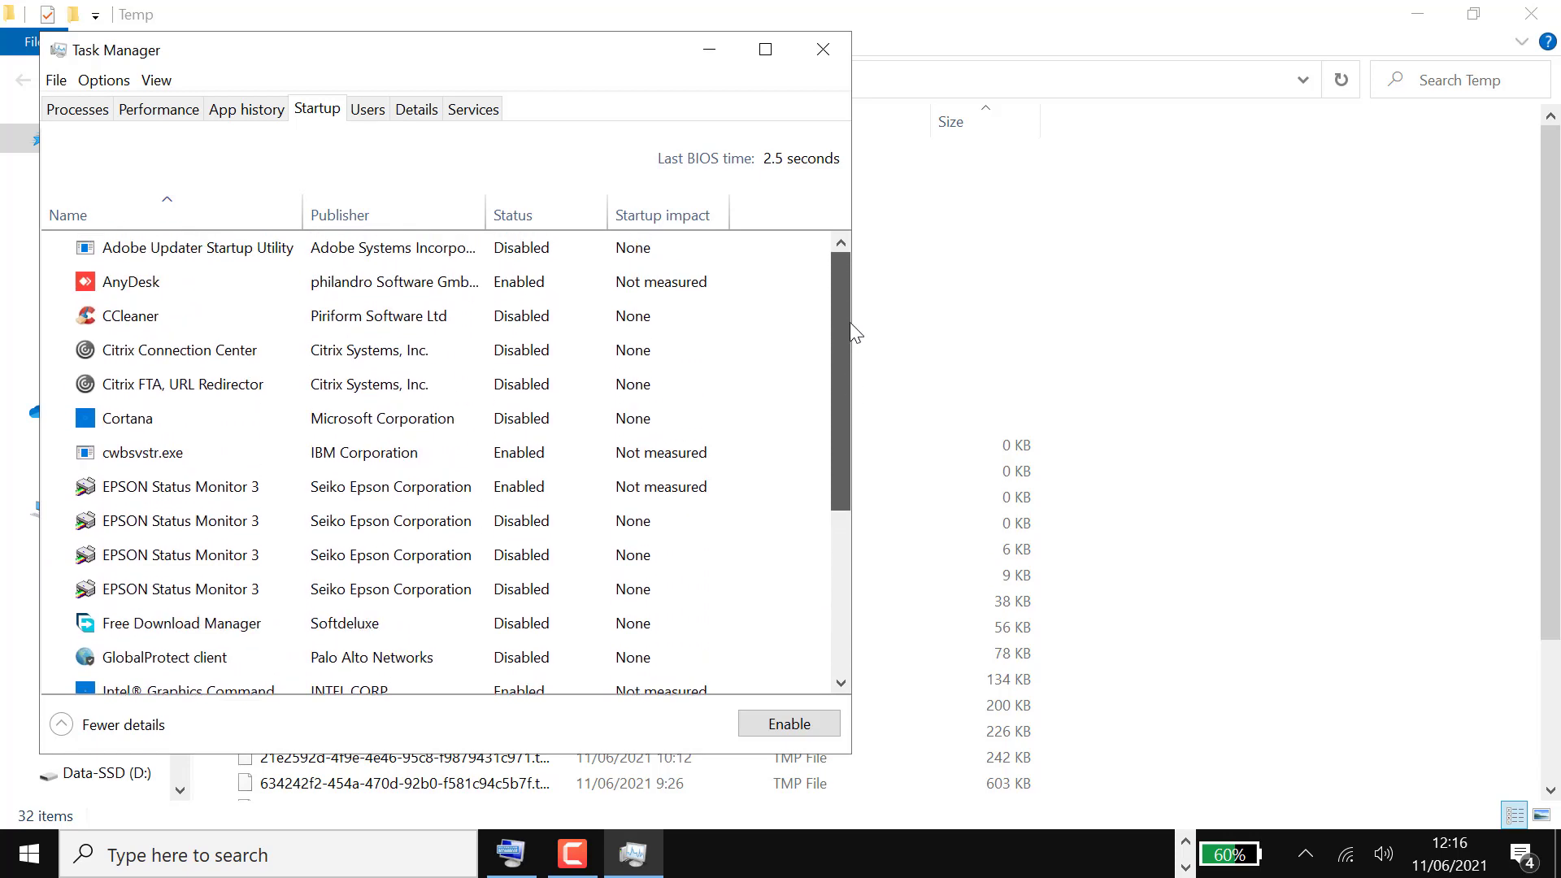
{"action": "left_click_drag", "start_coordinate": [851, 322], "coordinate": [850, 322]}
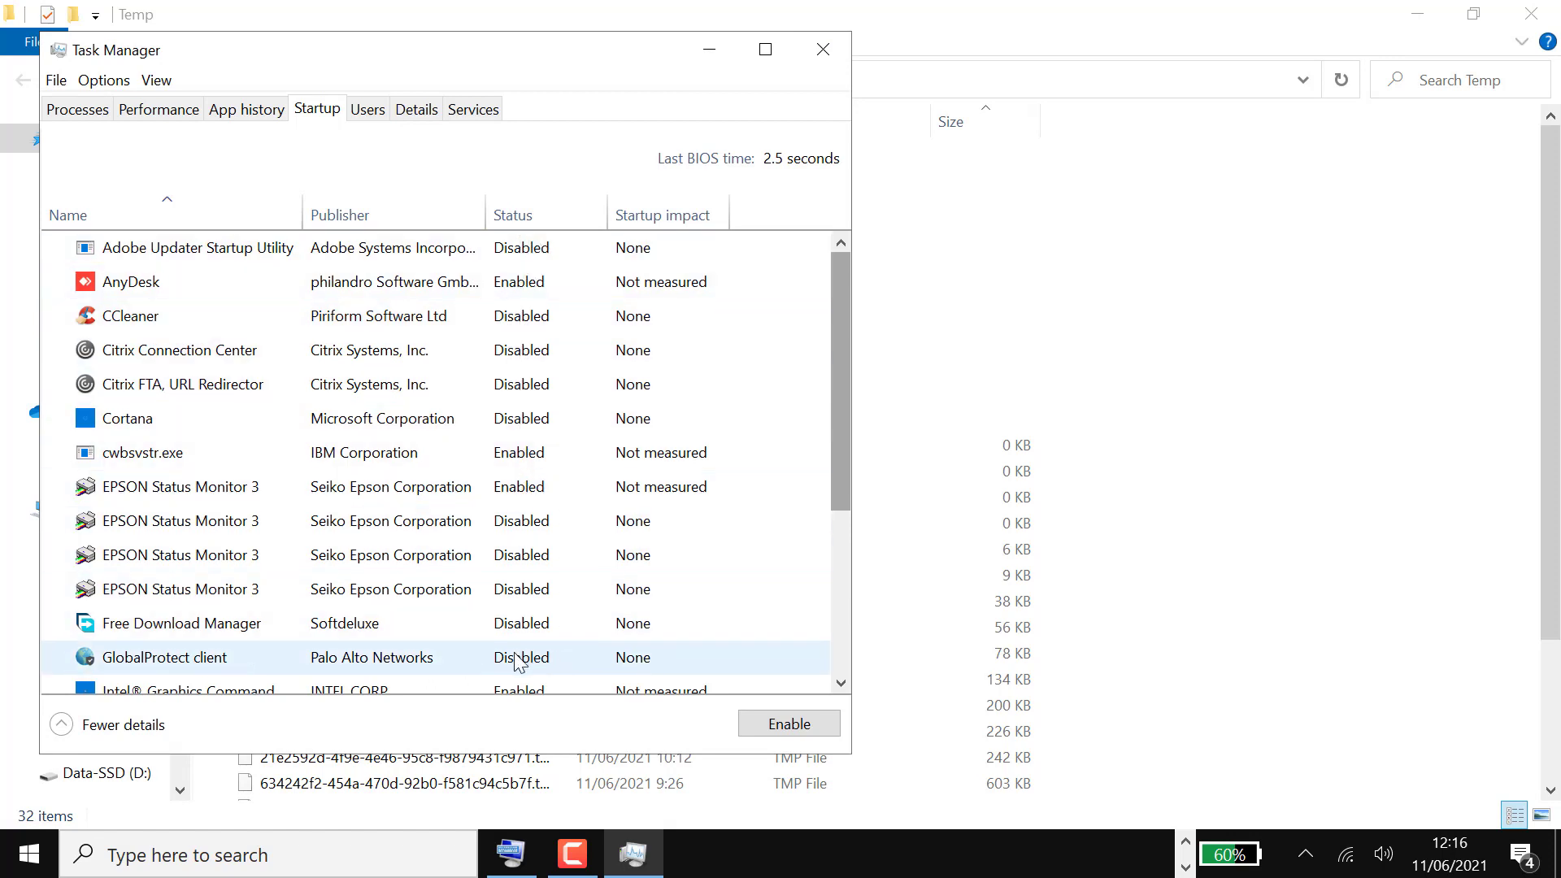
{"action": "left_click_drag", "start_coordinate": [846, 495], "coordinate": [843, 626]}
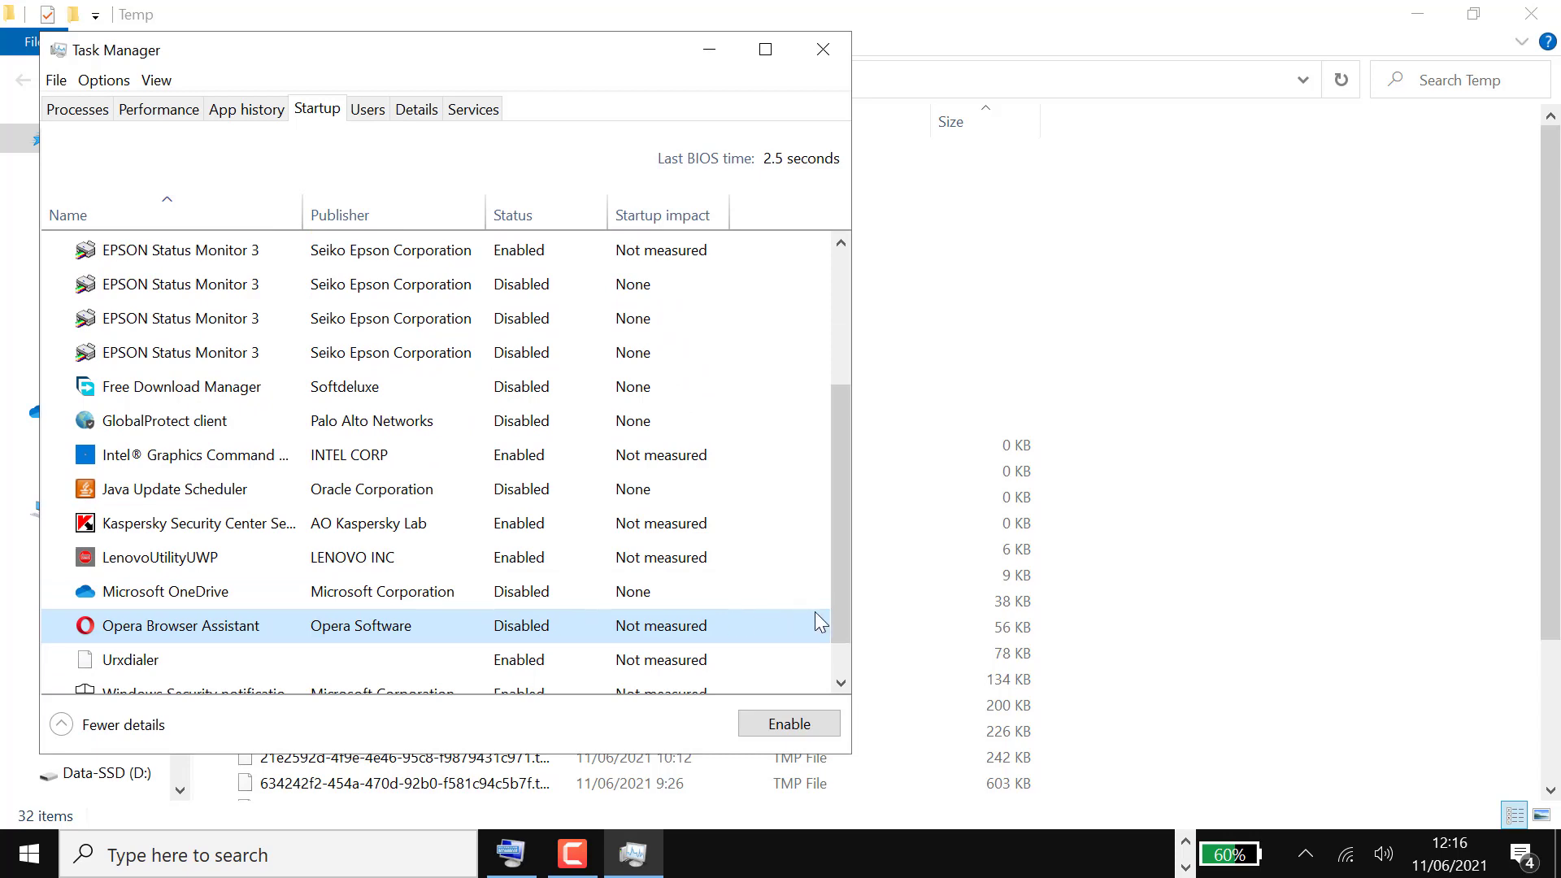
{"action": "left_click_drag", "start_coordinate": [840, 625], "coordinate": [843, 683]}
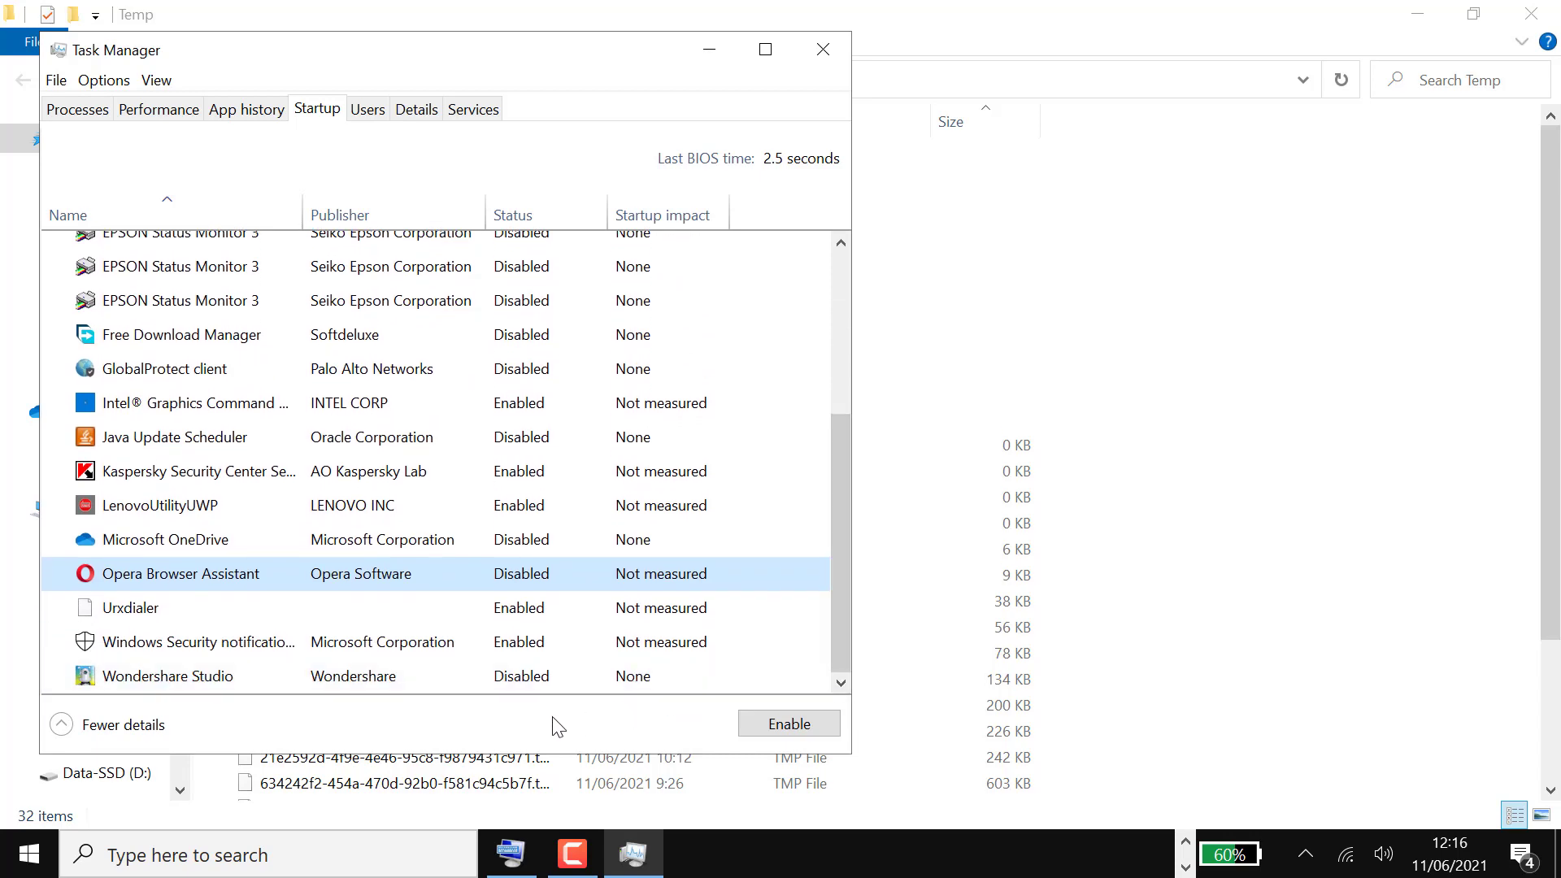
{"action": "left_click_drag", "start_coordinate": [838, 606], "coordinate": [846, 382]}
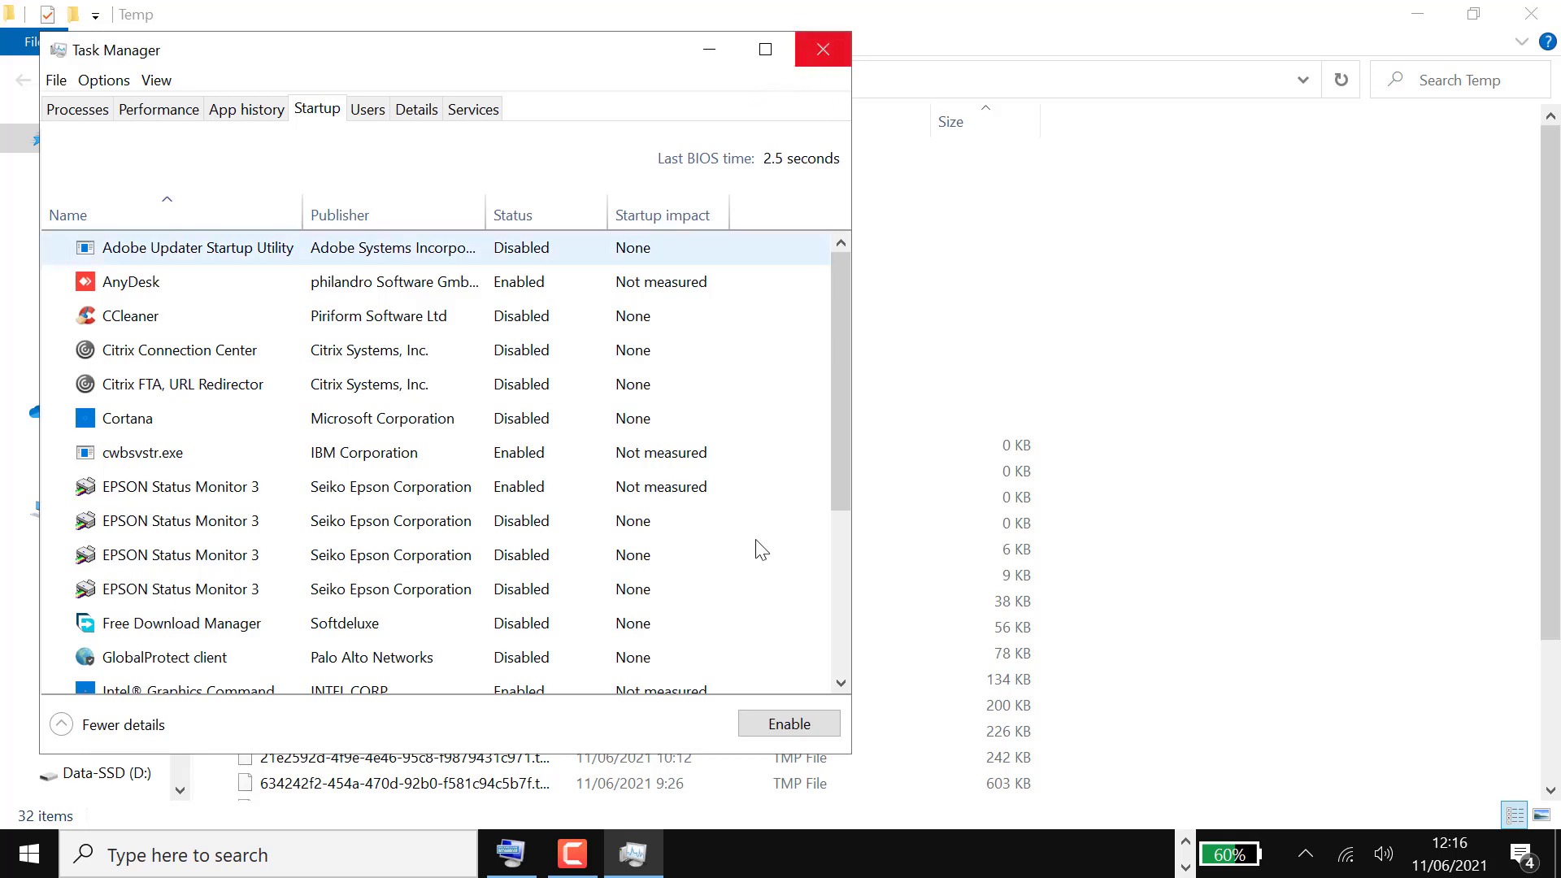
Bring back the on-screen keyboard, put the Temp folder window away and close Task Manager
{"action": "left_click", "coordinate": [511, 854]}
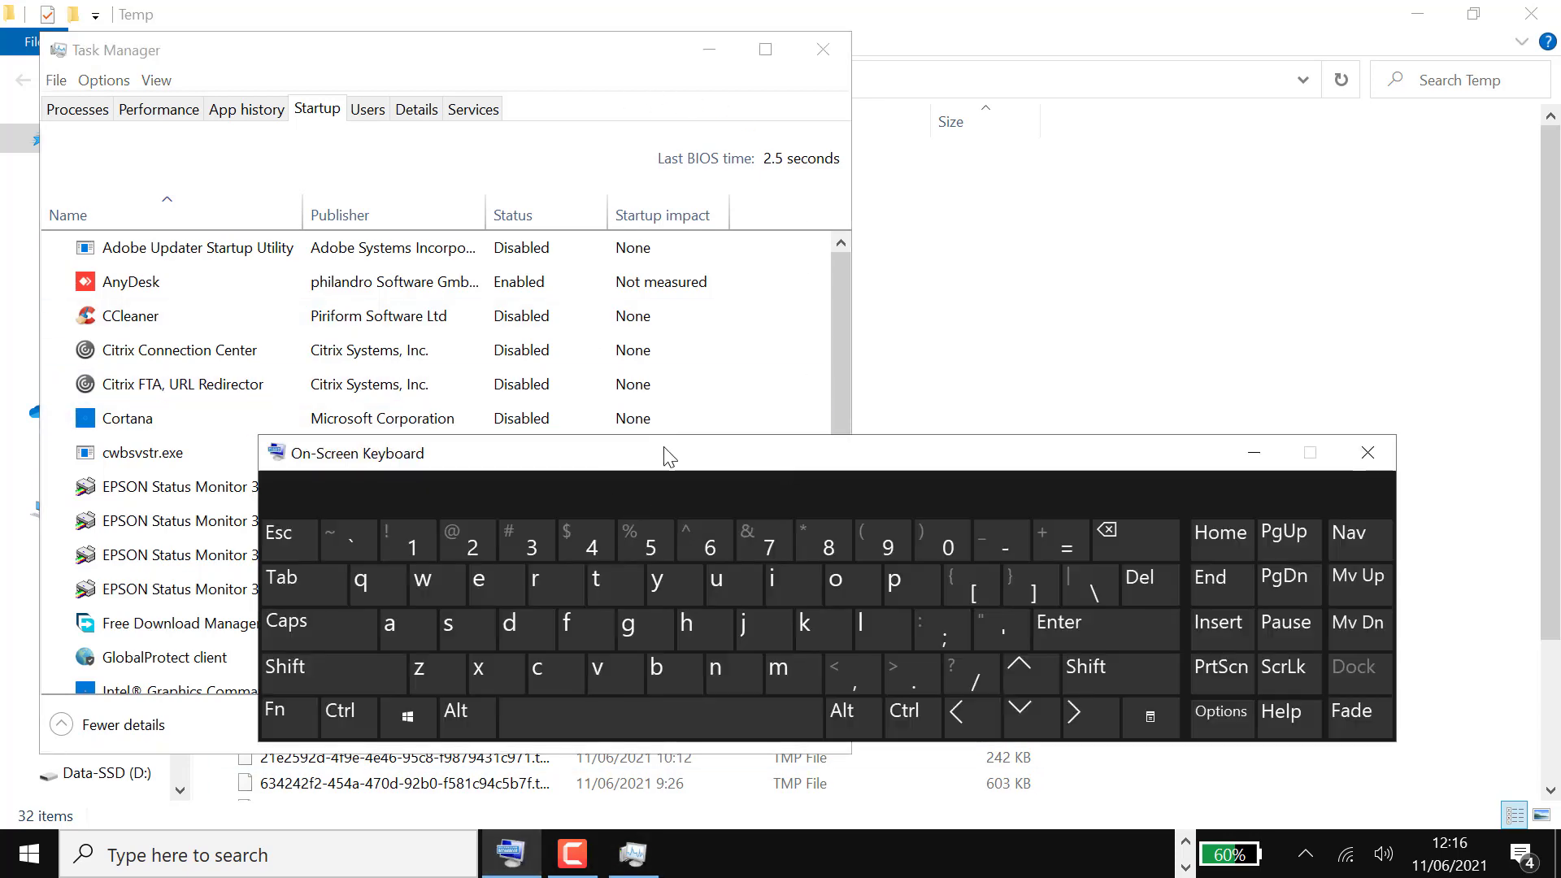
{"action": "left_click", "coordinate": [1395, 18]}
{"action": "left_click", "coordinate": [1417, 14]}
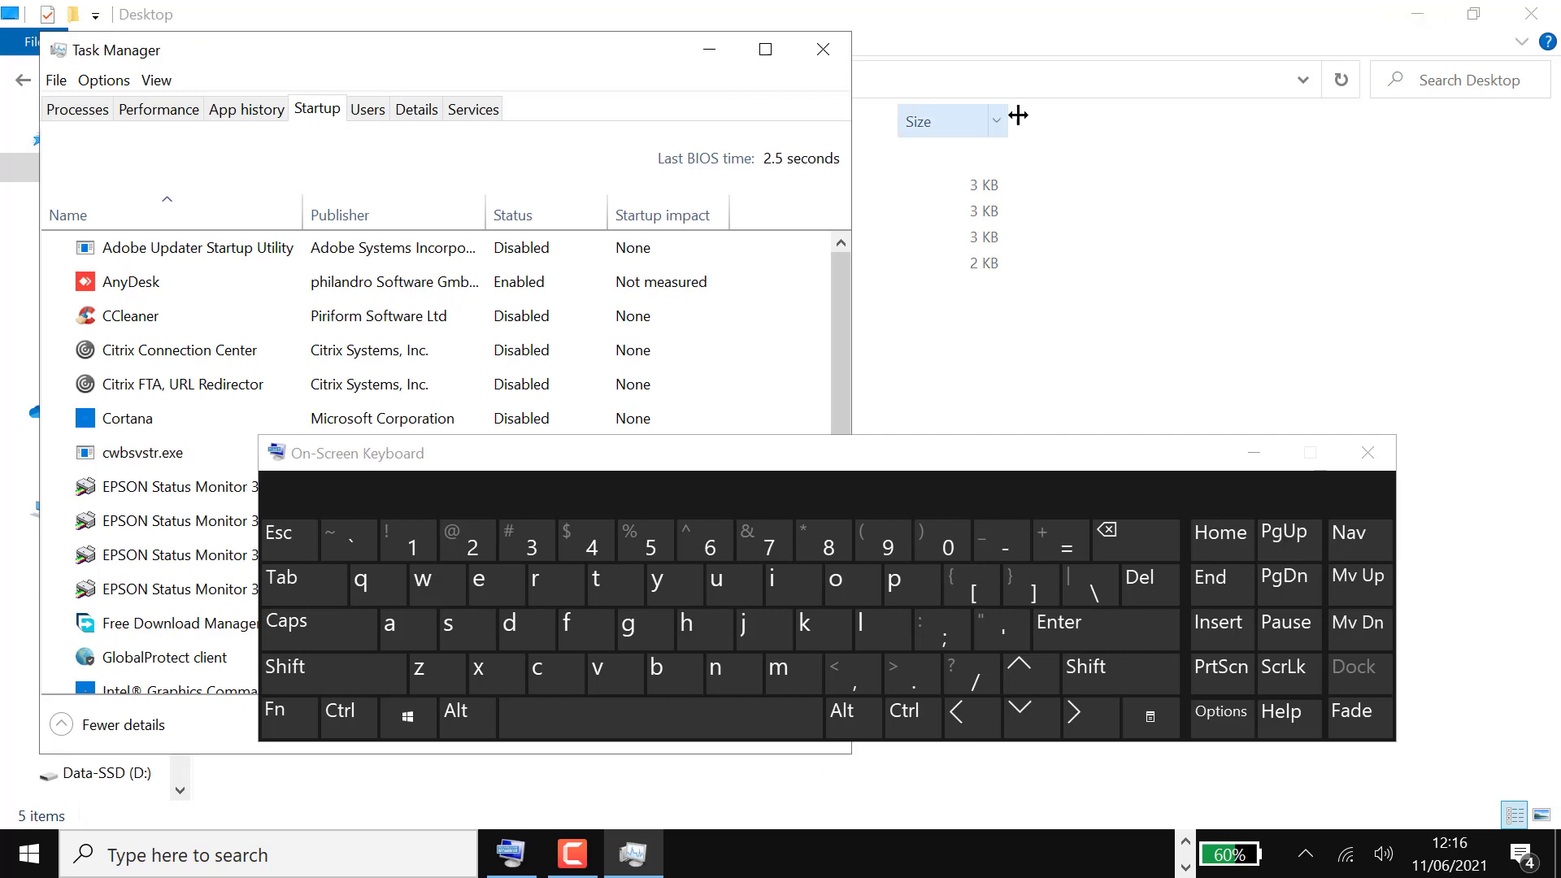
{"action": "left_click_drag", "start_coordinate": [622, 58], "coordinate": [657, 116]}
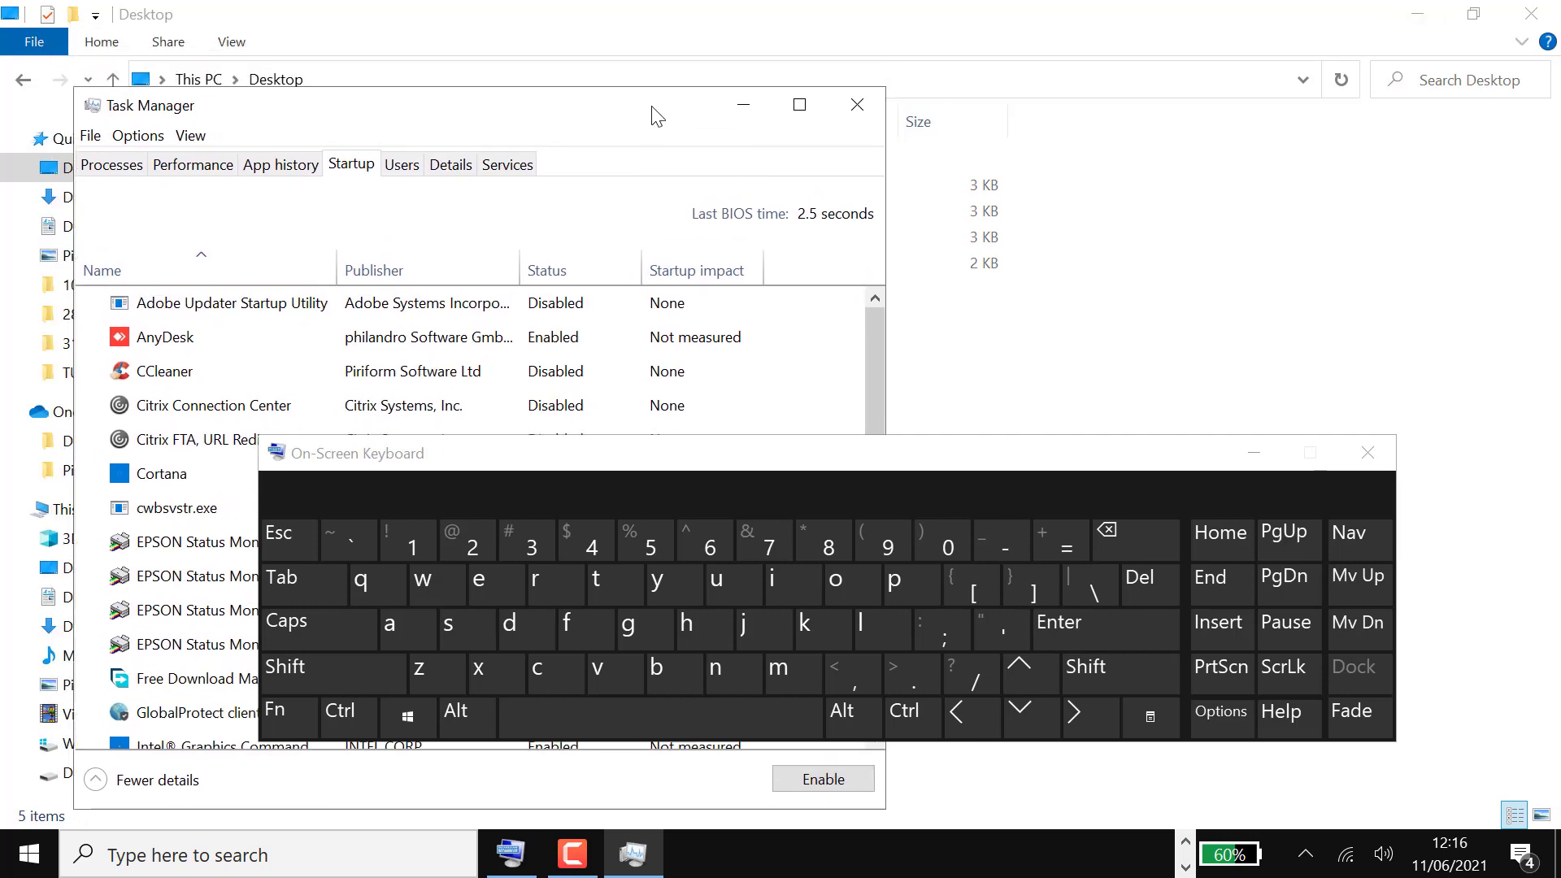
{"action": "left_click", "coordinate": [858, 104]}
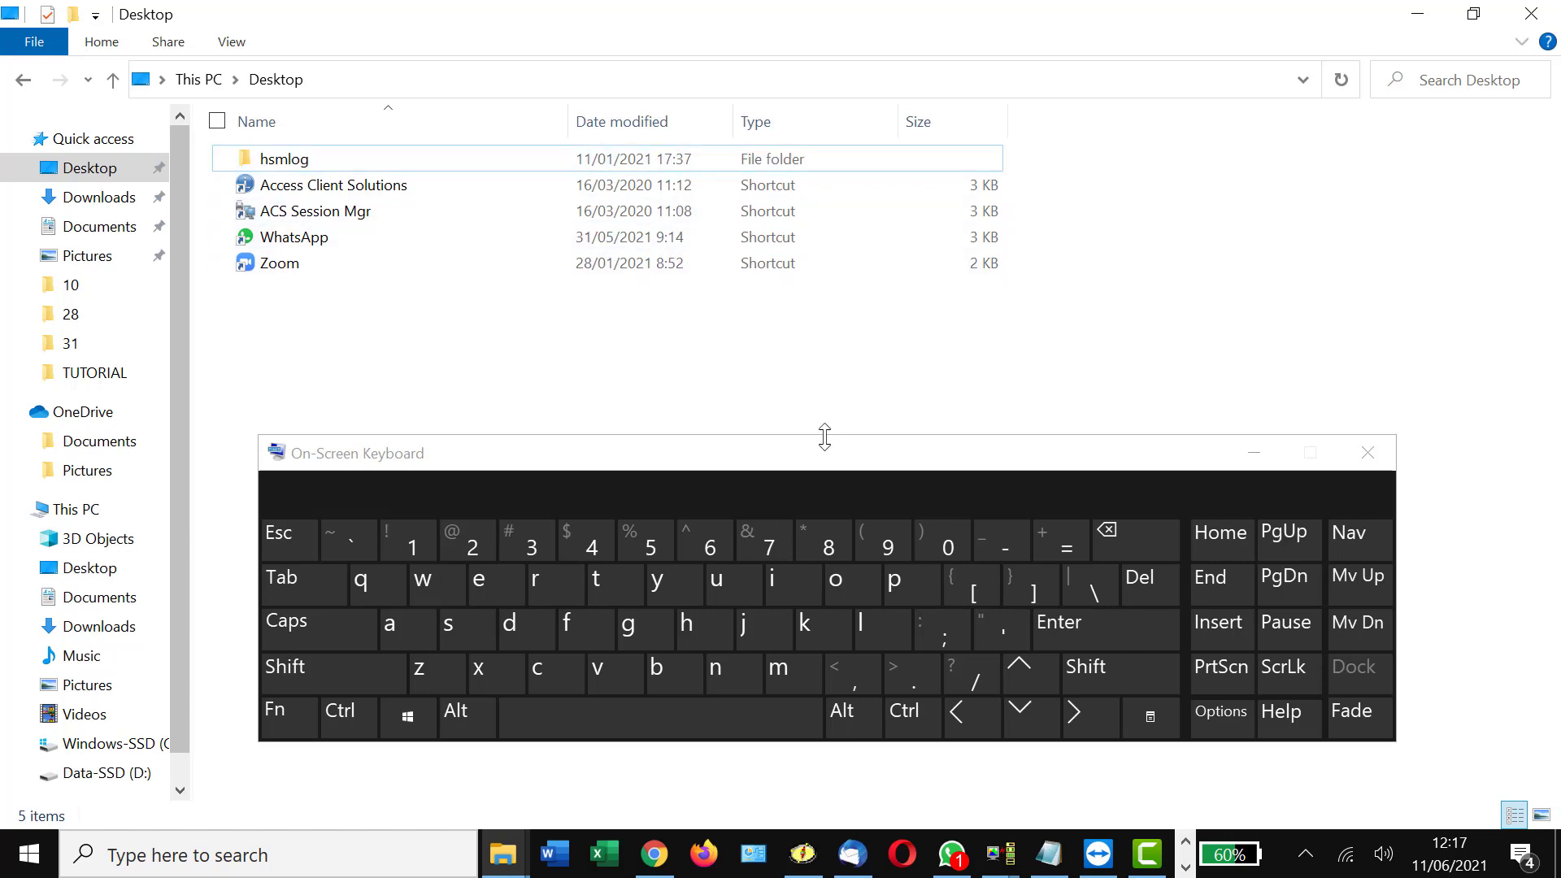
Move the on-screen keyboard slightly higher and open a new File Explorer window from the Start button's shortcut list
{"action": "left_click", "coordinate": [828, 461]}
{"action": "left_click_drag", "start_coordinate": [828, 461], "coordinate": [845, 413]}
{"action": "left_click", "coordinate": [321, 328]}
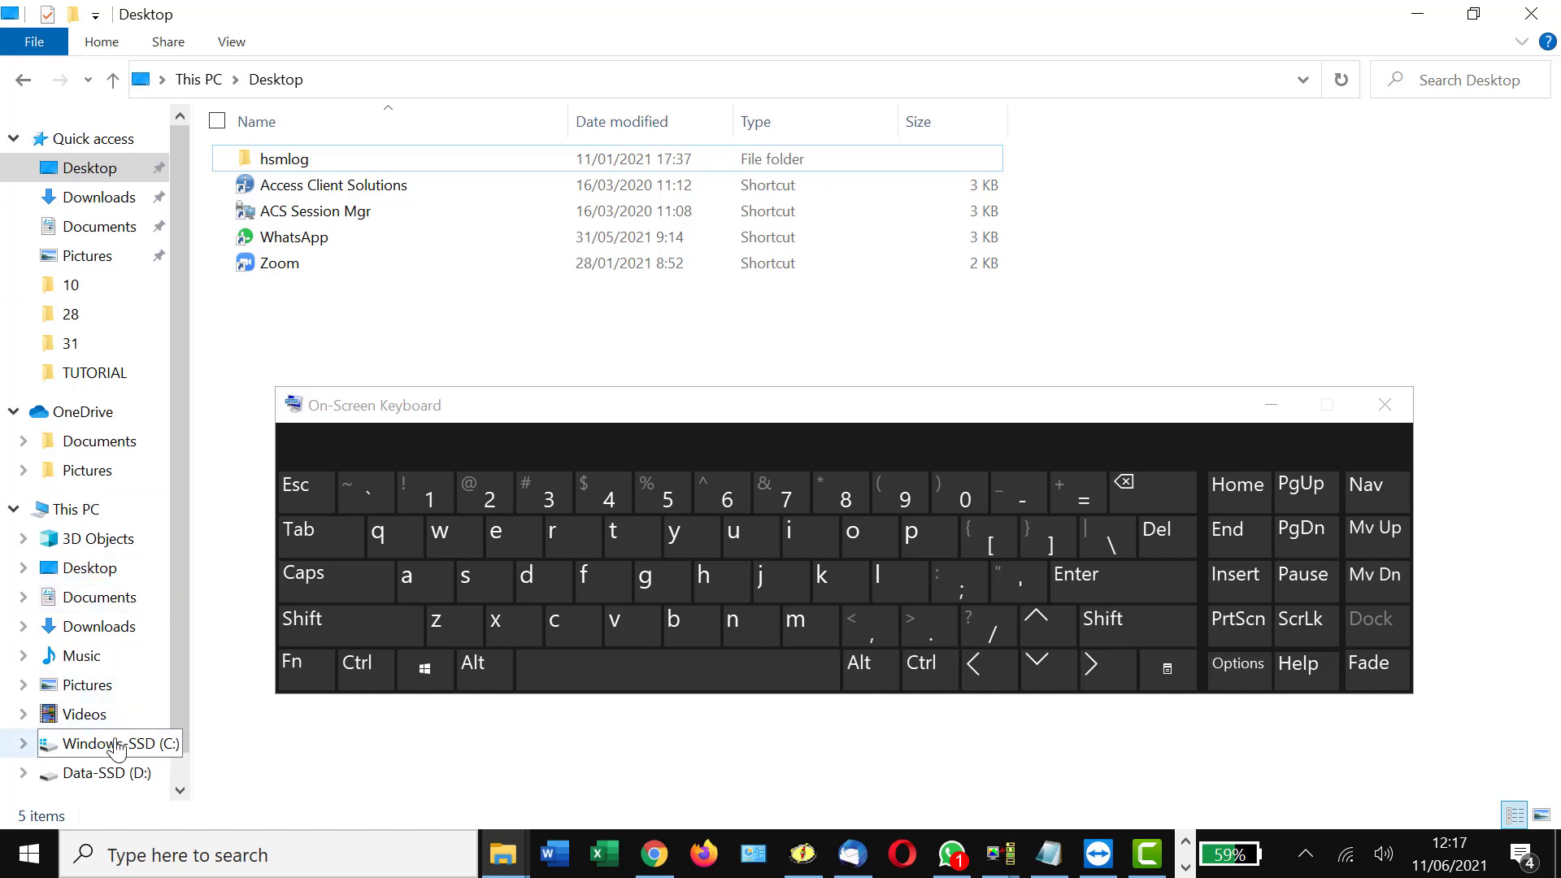
{"action": "right_click", "coordinate": [33, 854]}
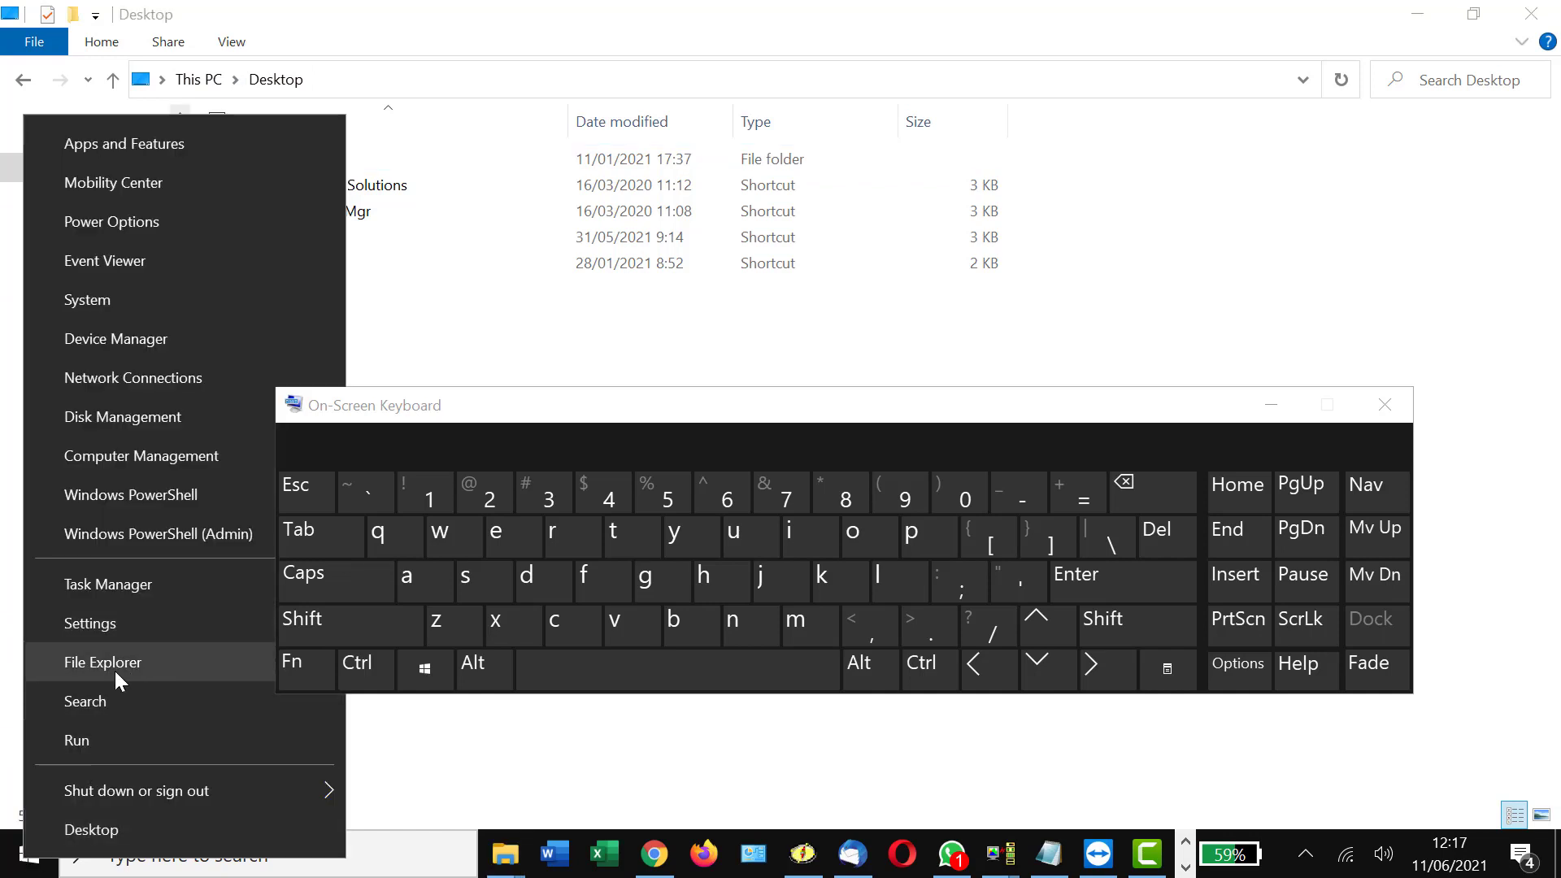
{"action": "right_click", "coordinate": [9, 858]}
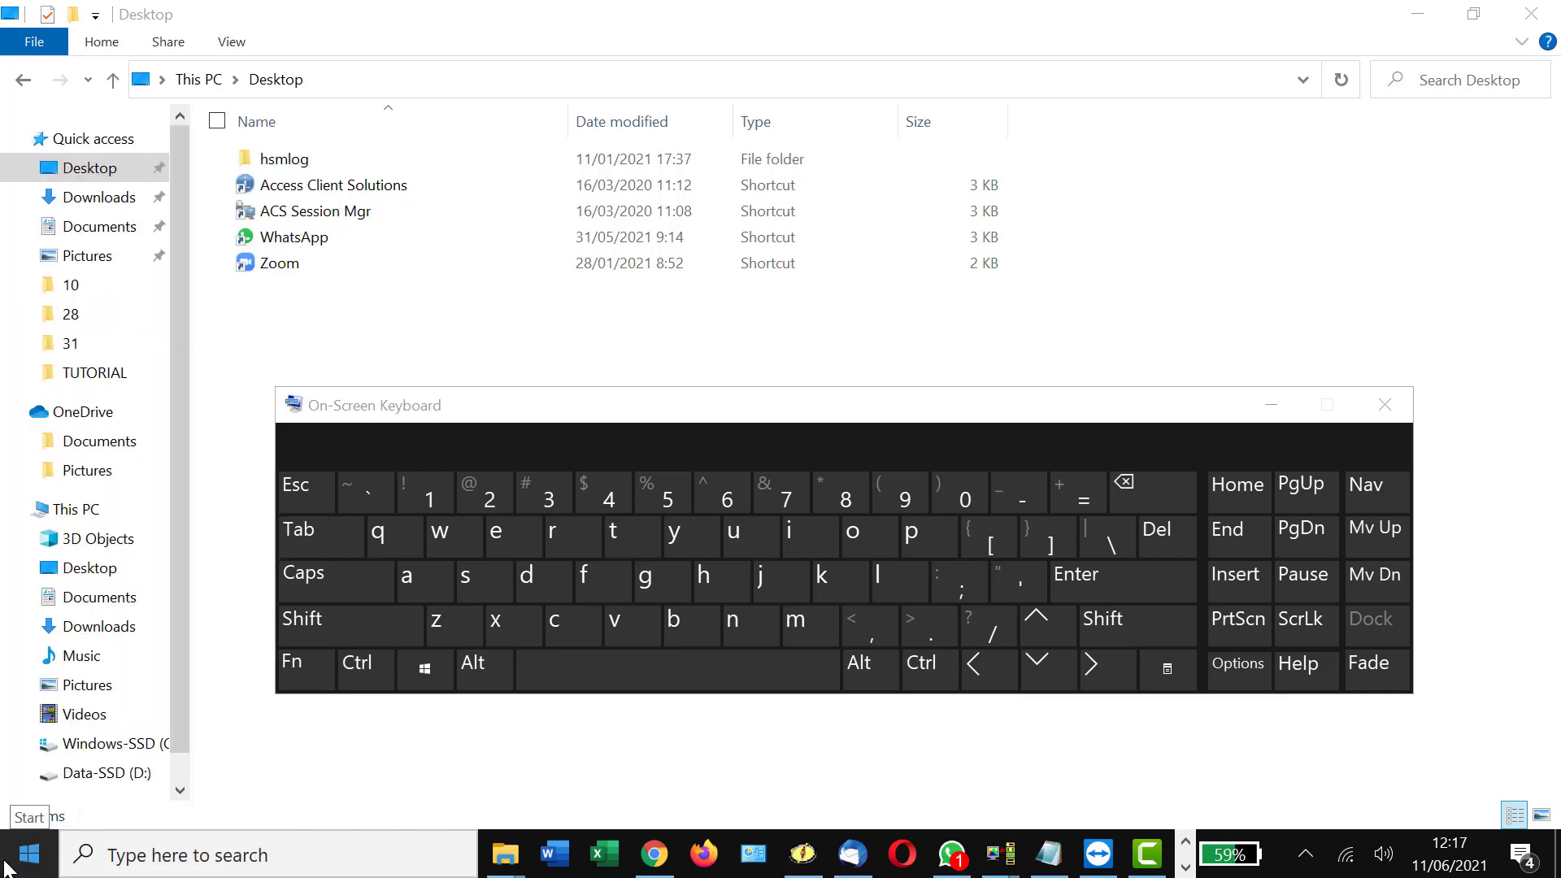
{"action": "right_click", "coordinate": [5, 862]}
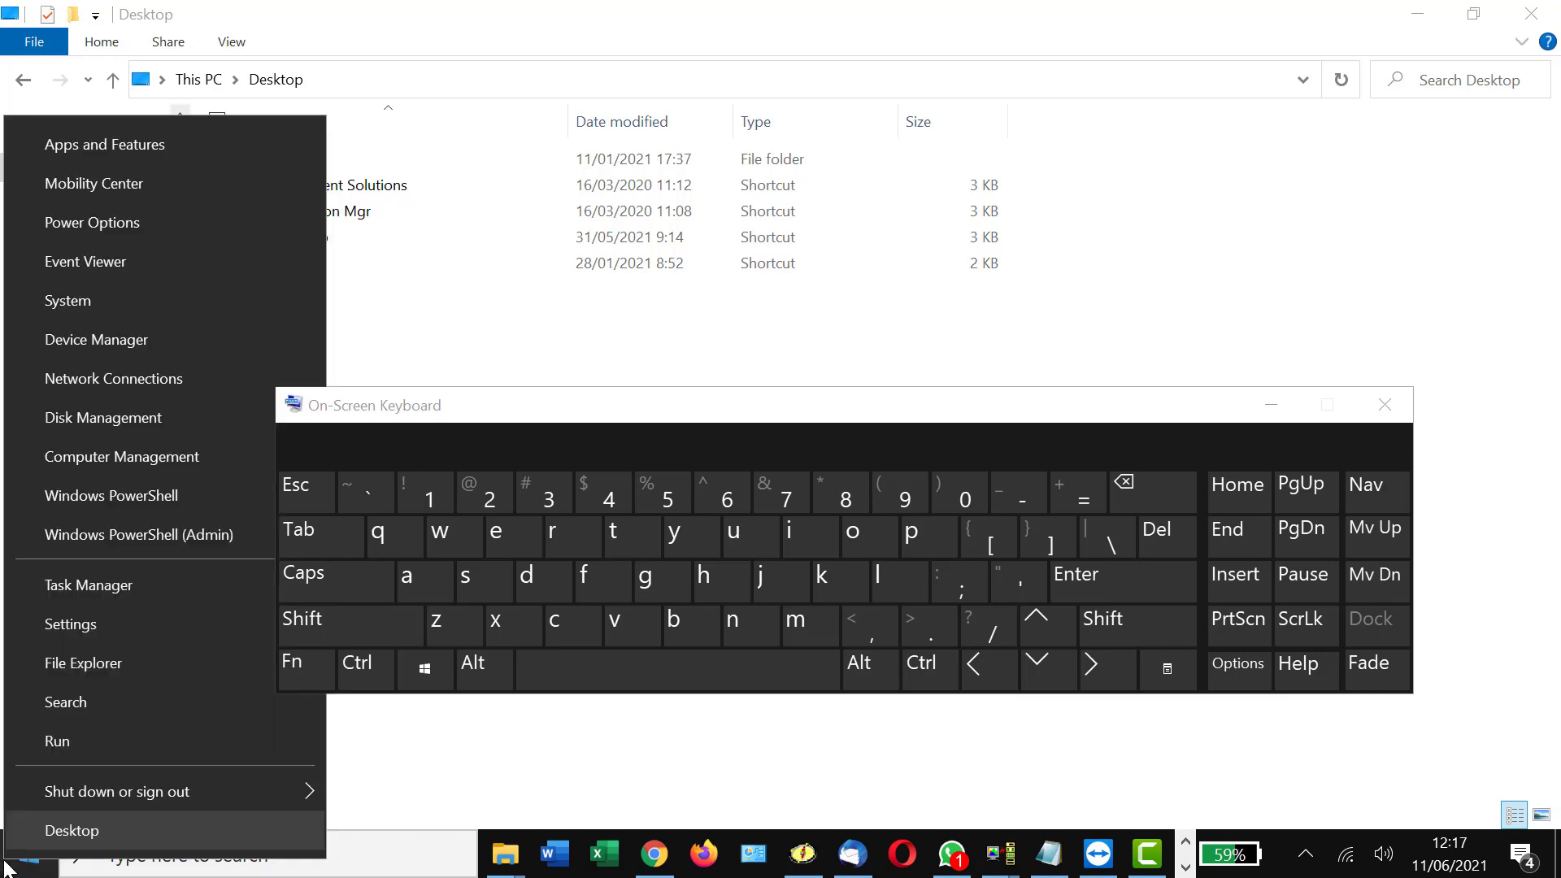
{"action": "left_click", "coordinate": [91, 665]}
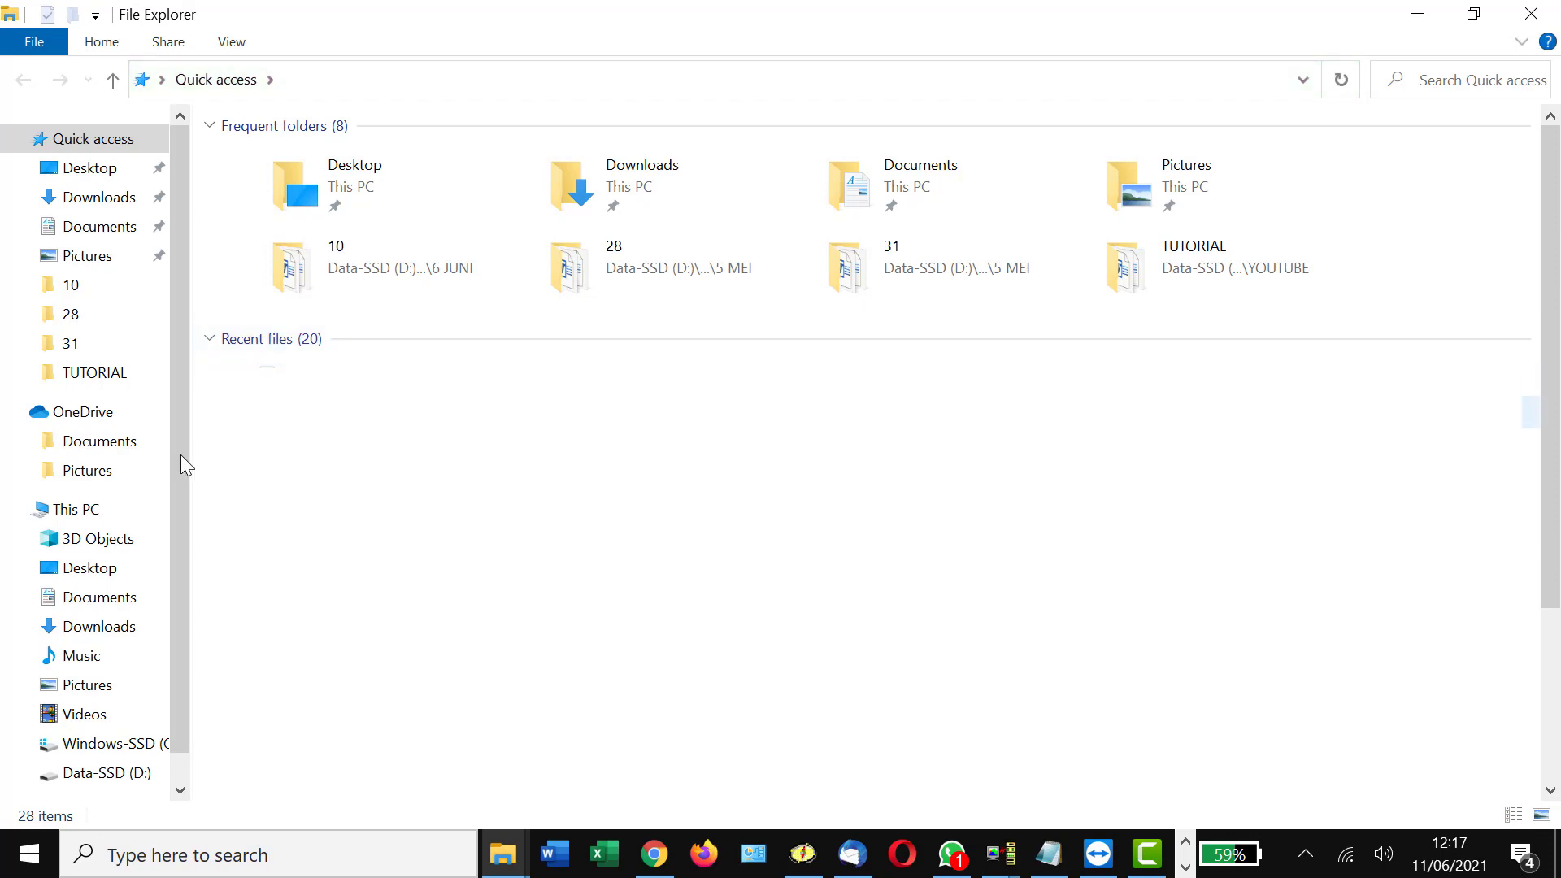
Open the Performance Options for visual effects, going through This PC's properties and the advanced system settings
{"action": "right_click", "coordinate": [93, 516]}
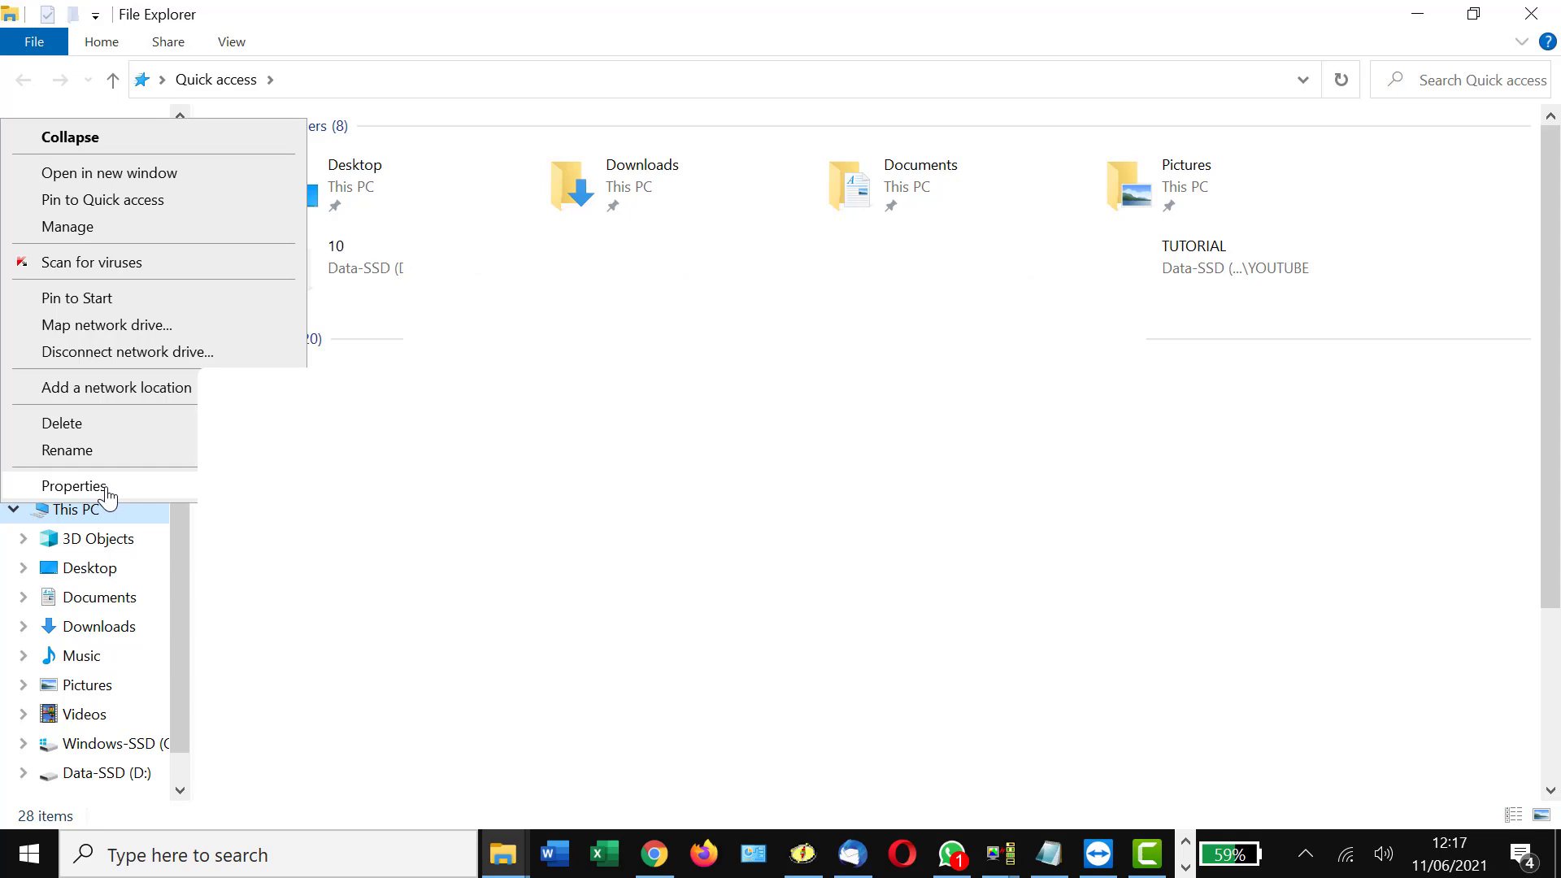
{"action": "left_click", "coordinate": [107, 488]}
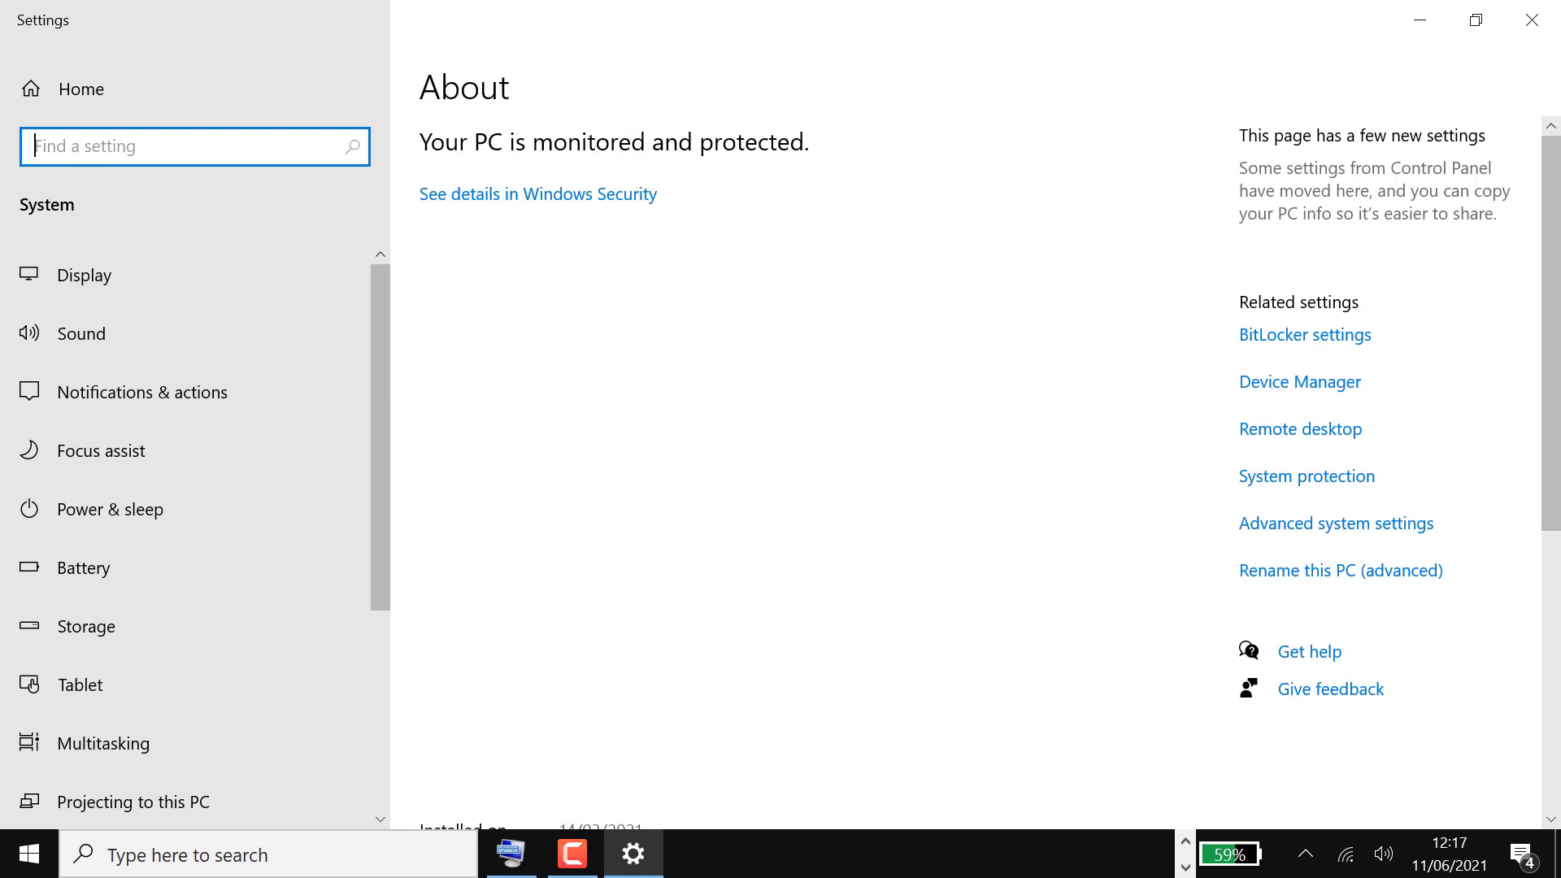
{"action": "left_click", "coordinate": [1344, 534]}
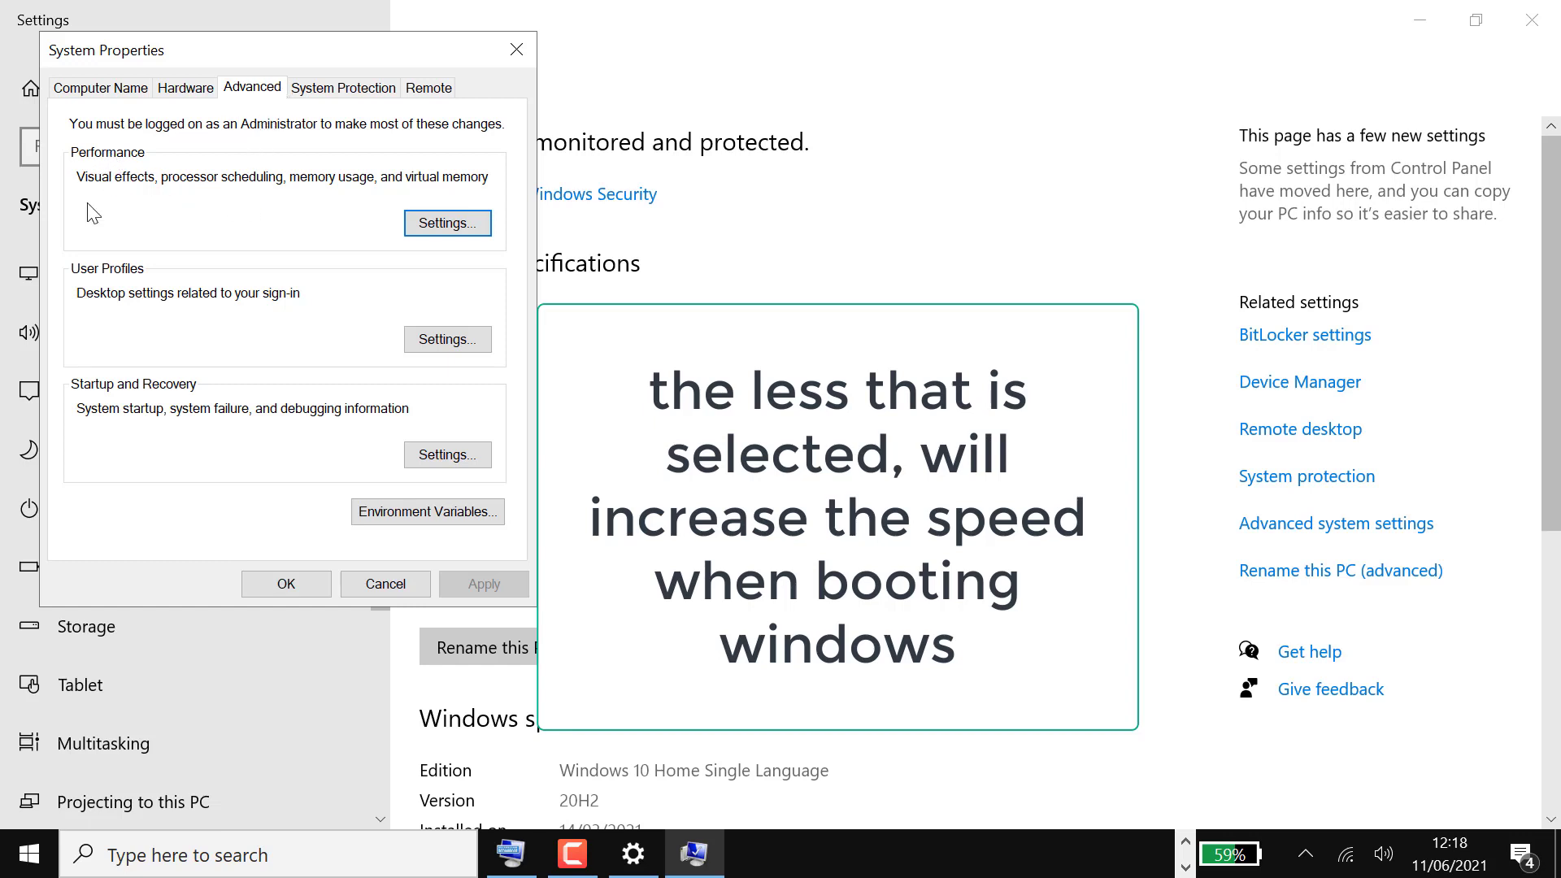
{"action": "left_click", "coordinate": [450, 227]}
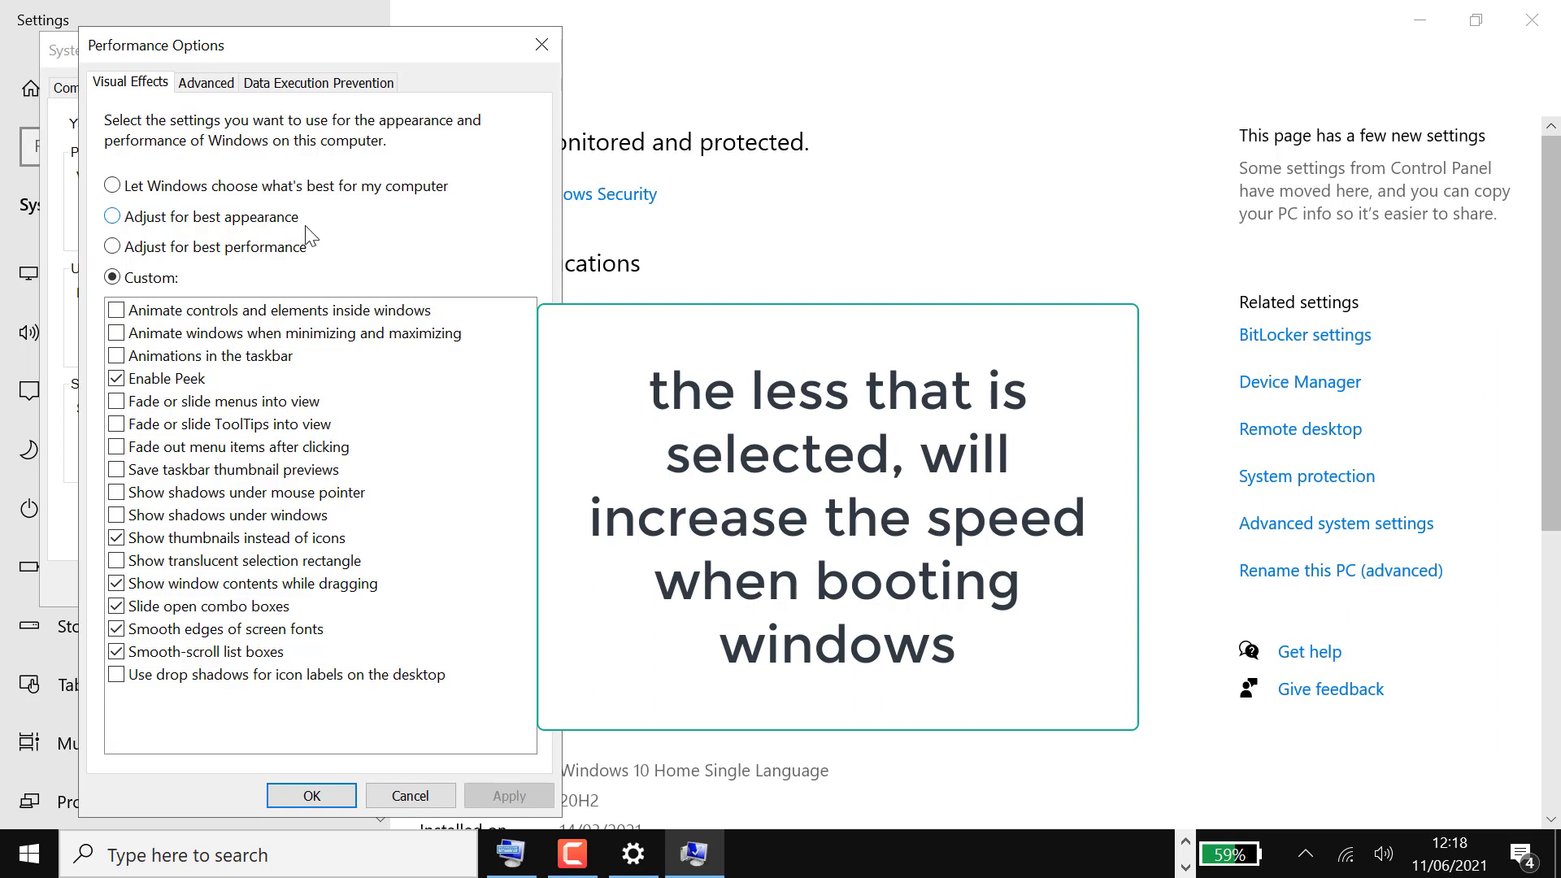
{"action": "left_click", "coordinate": [258, 222]}
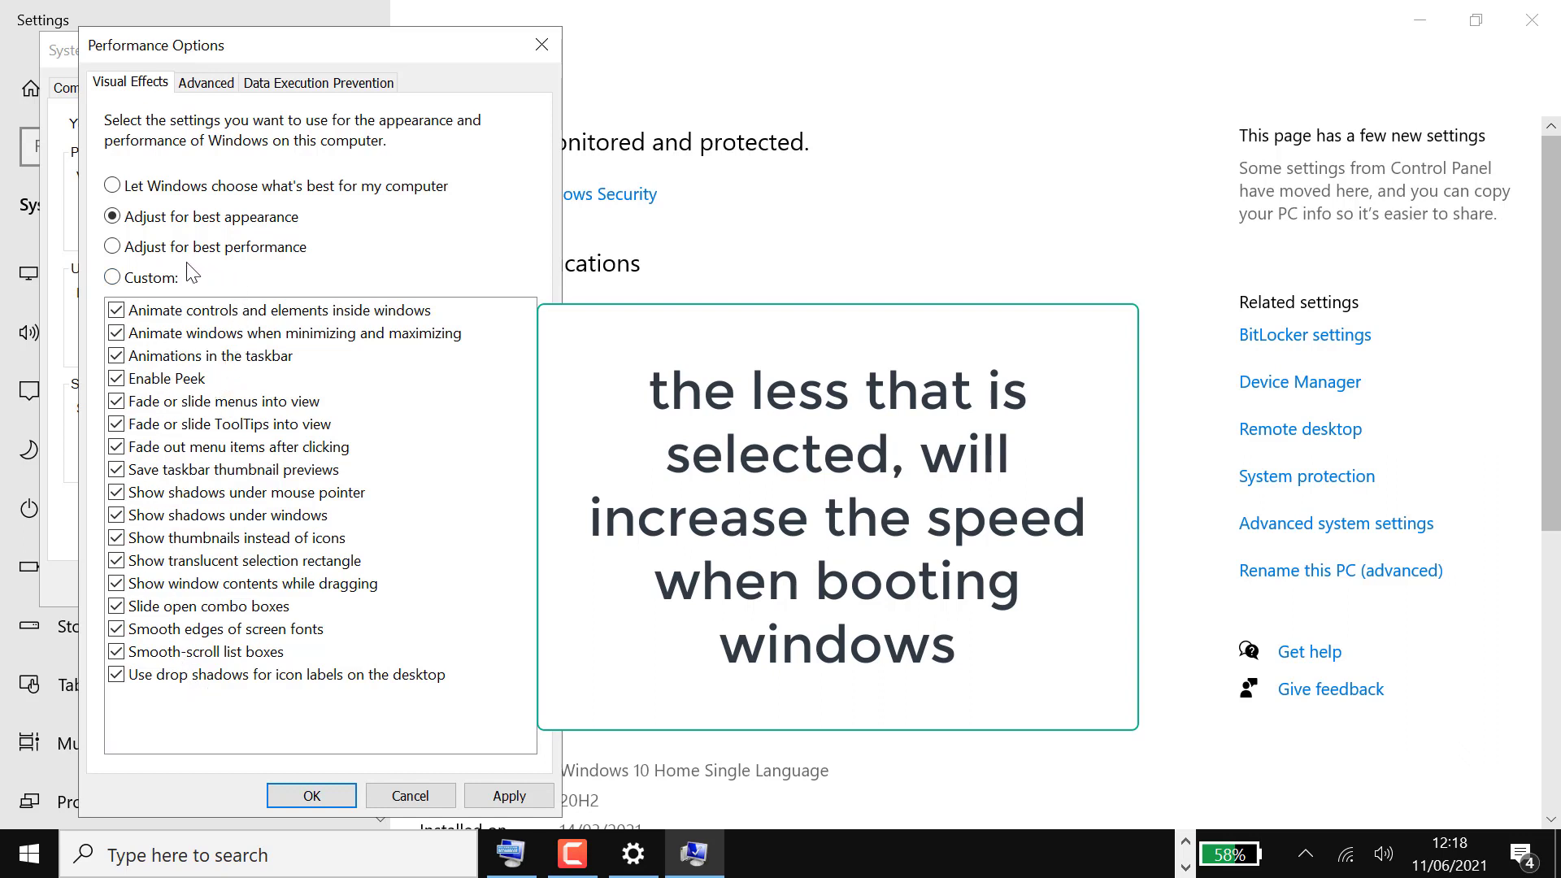
{"action": "left_click", "coordinate": [165, 281]}
{"action": "left_click", "coordinate": [428, 801]}
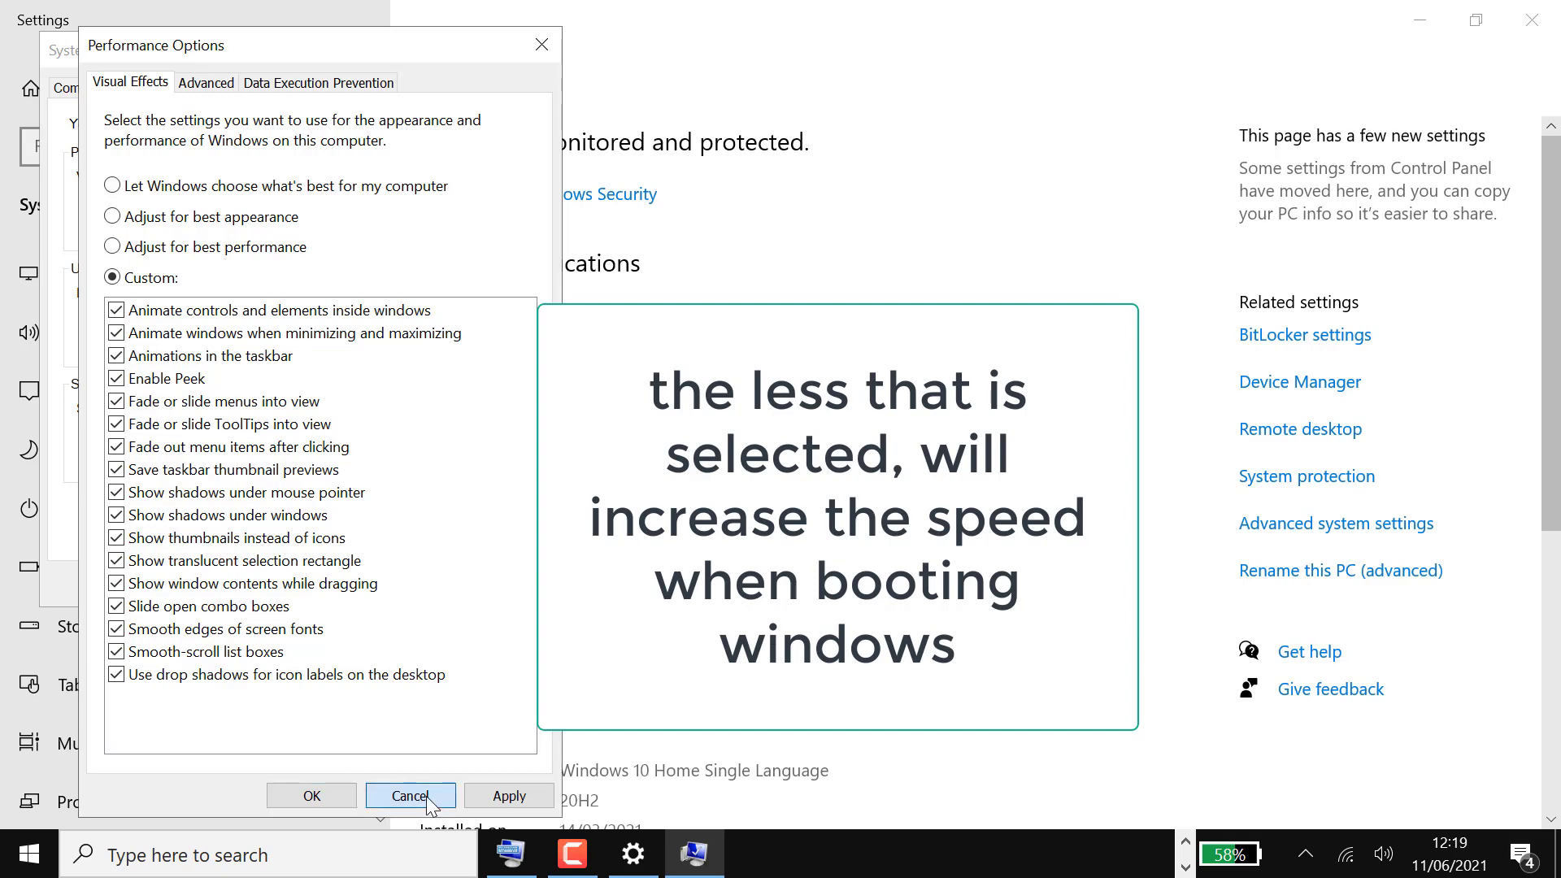
Reopen the Performance Options, accept the Custom visual effects selection, and close System Properties and Settings
{"action": "left_click", "coordinate": [470, 225]}
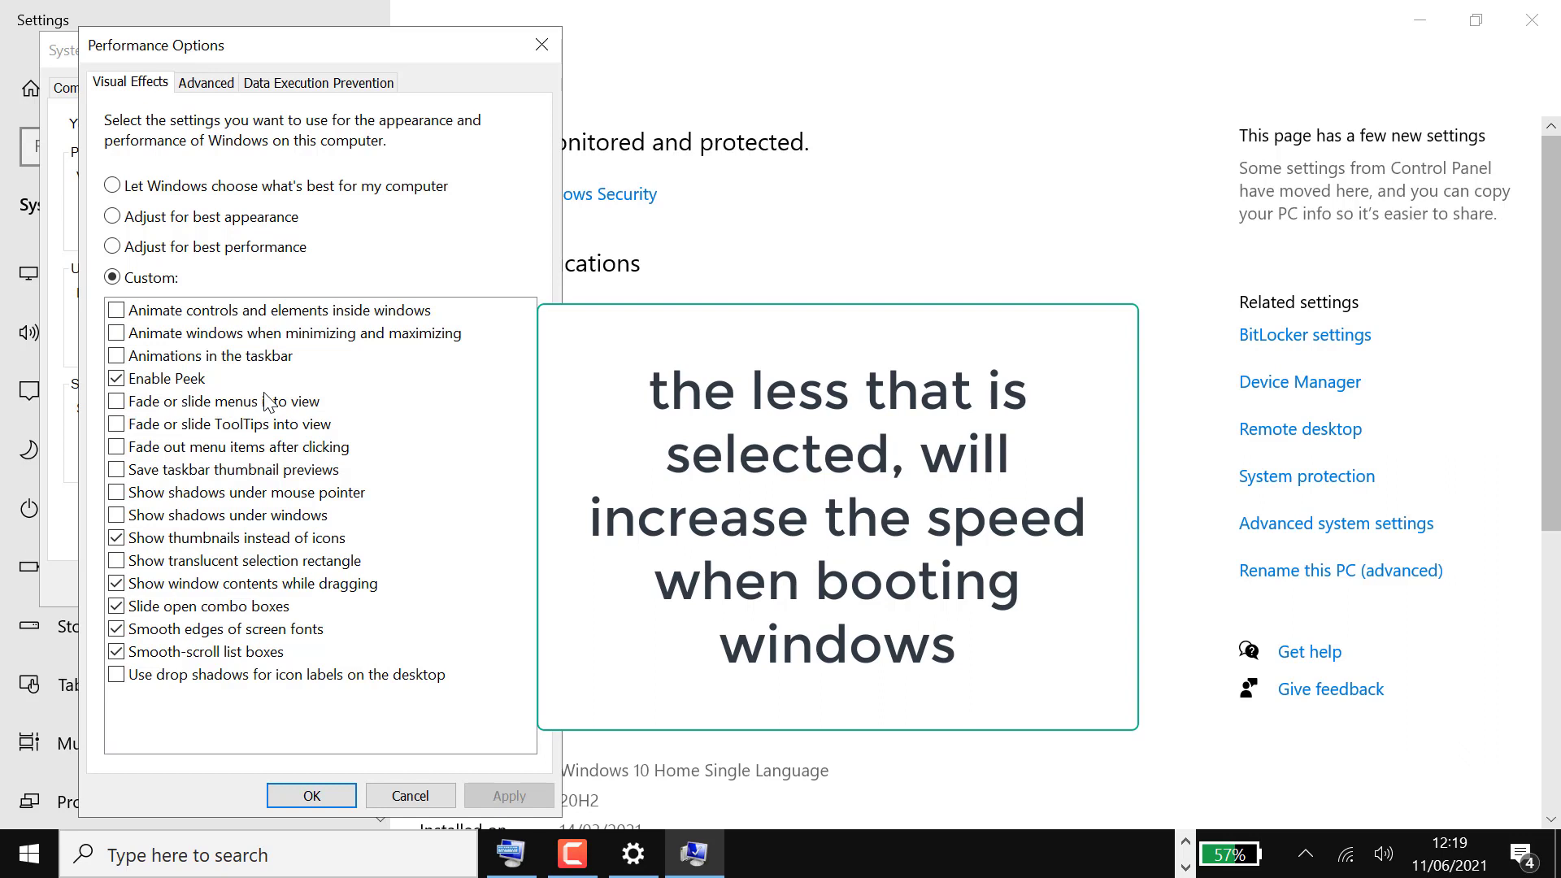
{"action": "left_click", "coordinate": [343, 797]}
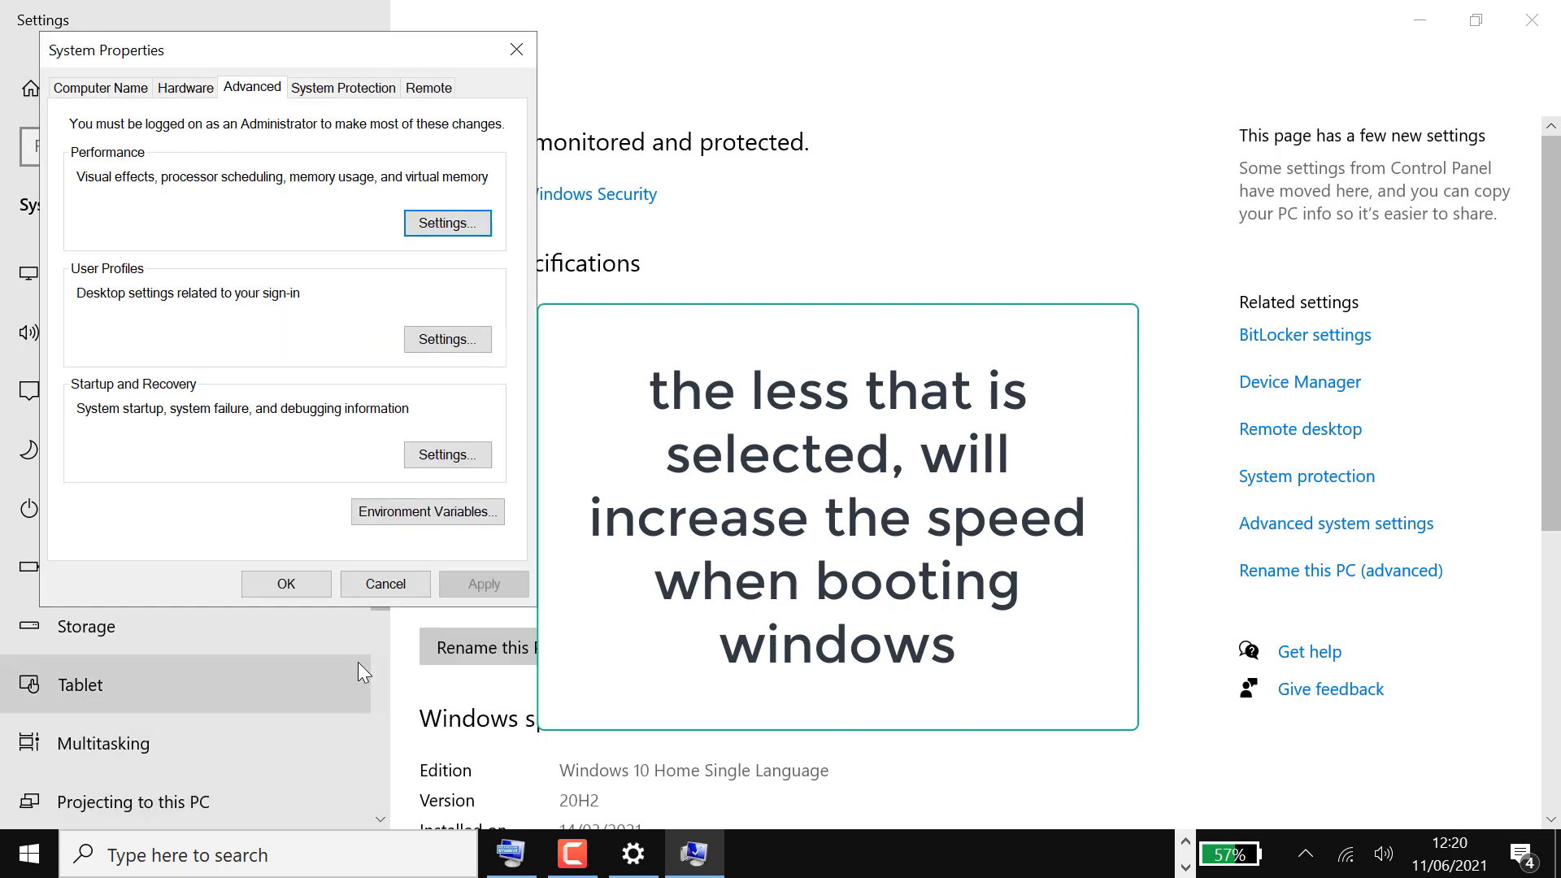
{"action": "left_click", "coordinate": [314, 583]}
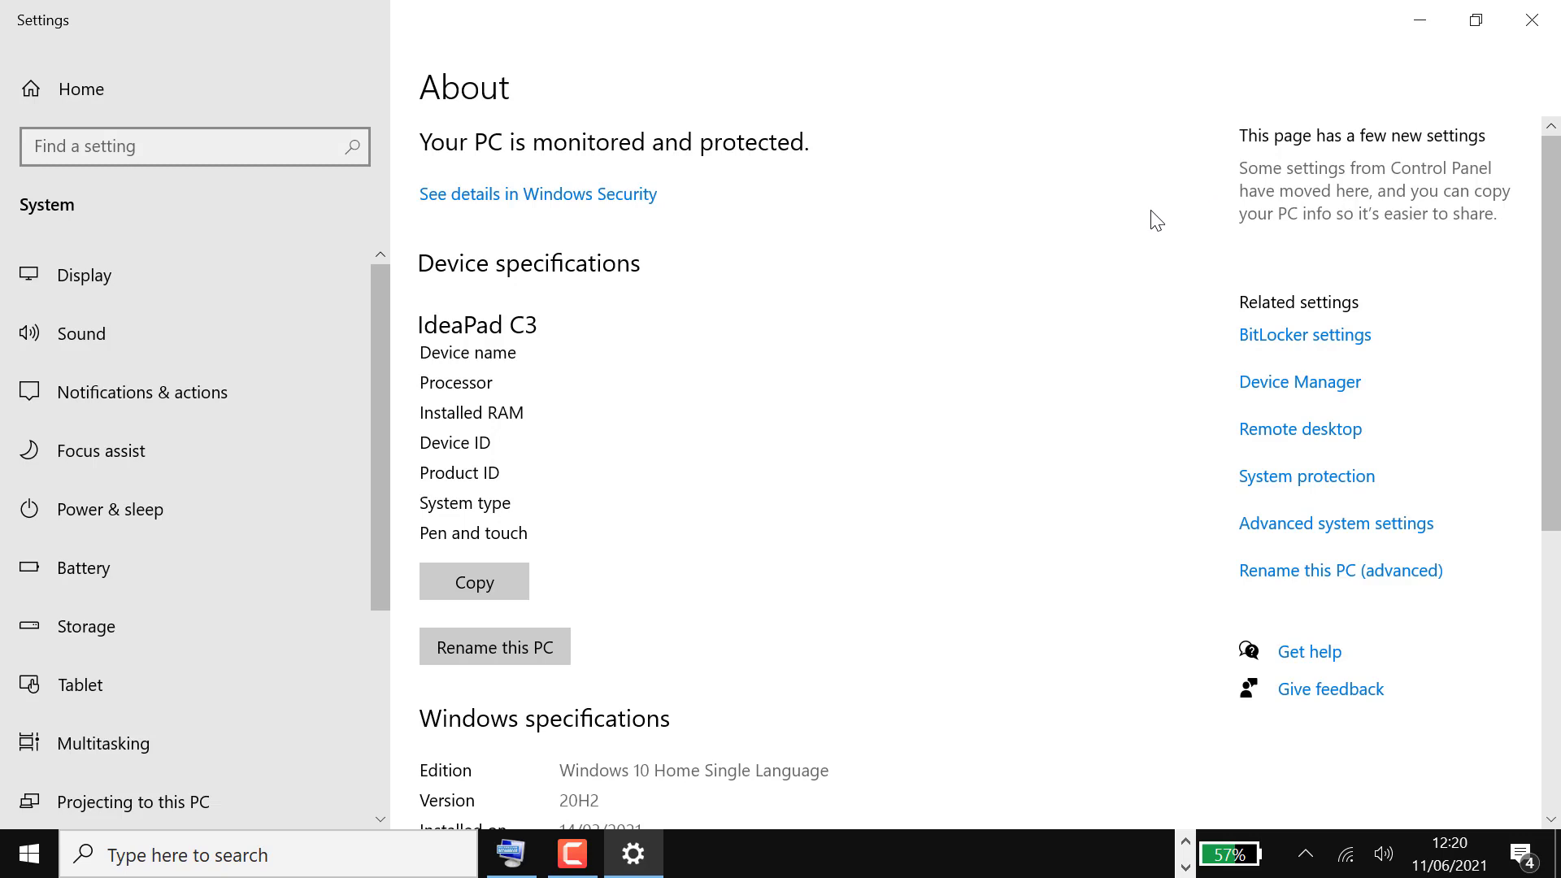
{"action": "left_click", "coordinate": [1552, 15]}
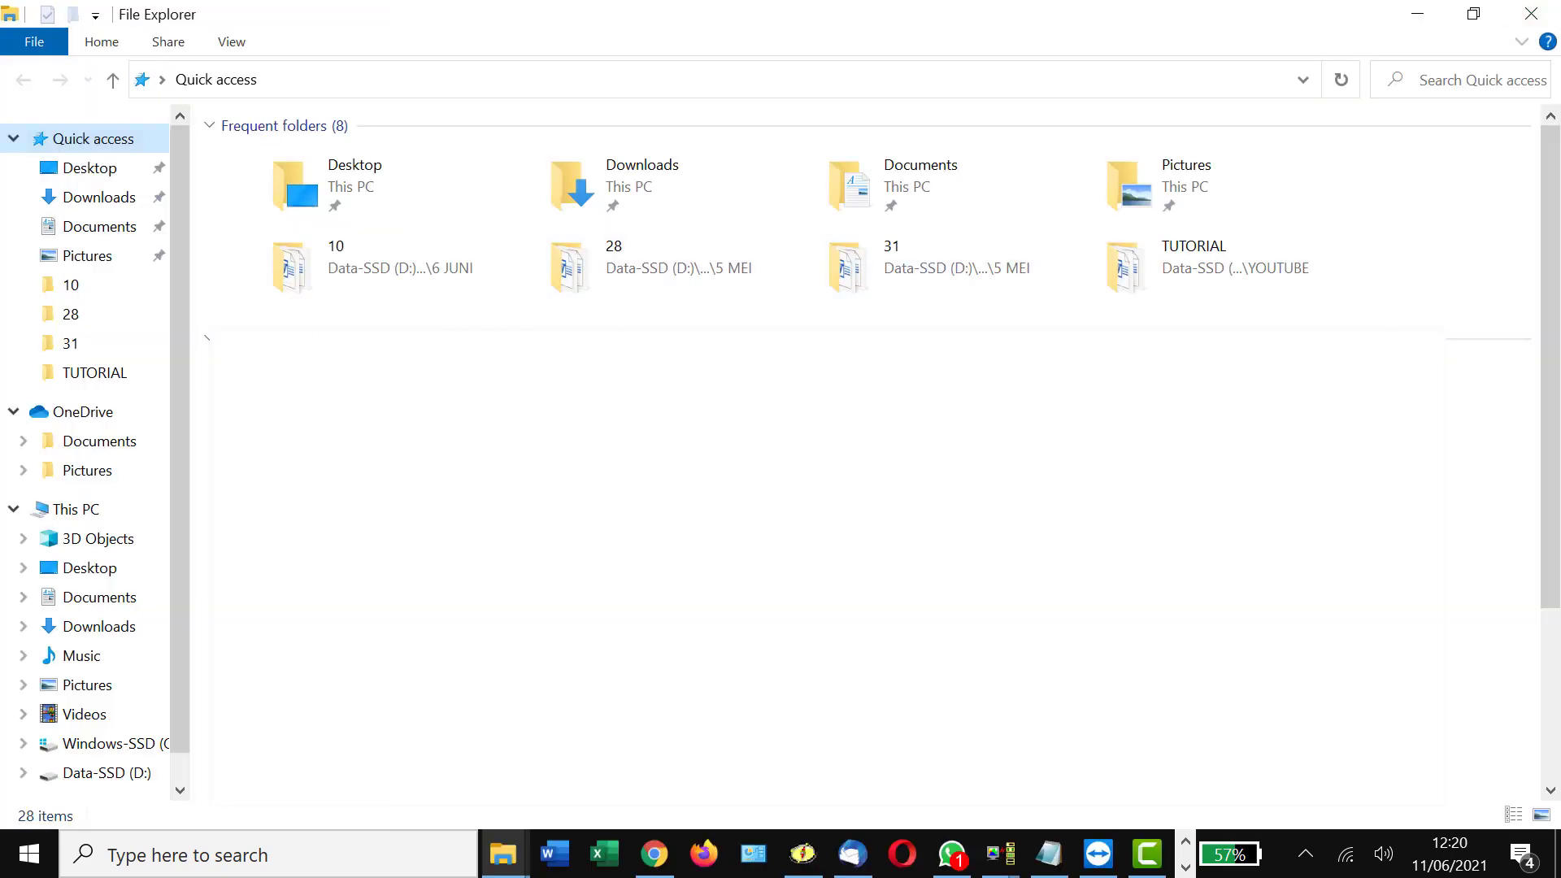
Show the Desktop folder in File Explorer, and open the Control Panel's list of programs to uninstall
{"action": "left_click", "coordinate": [99, 198]}
{"action": "left_click", "coordinate": [88, 168]}
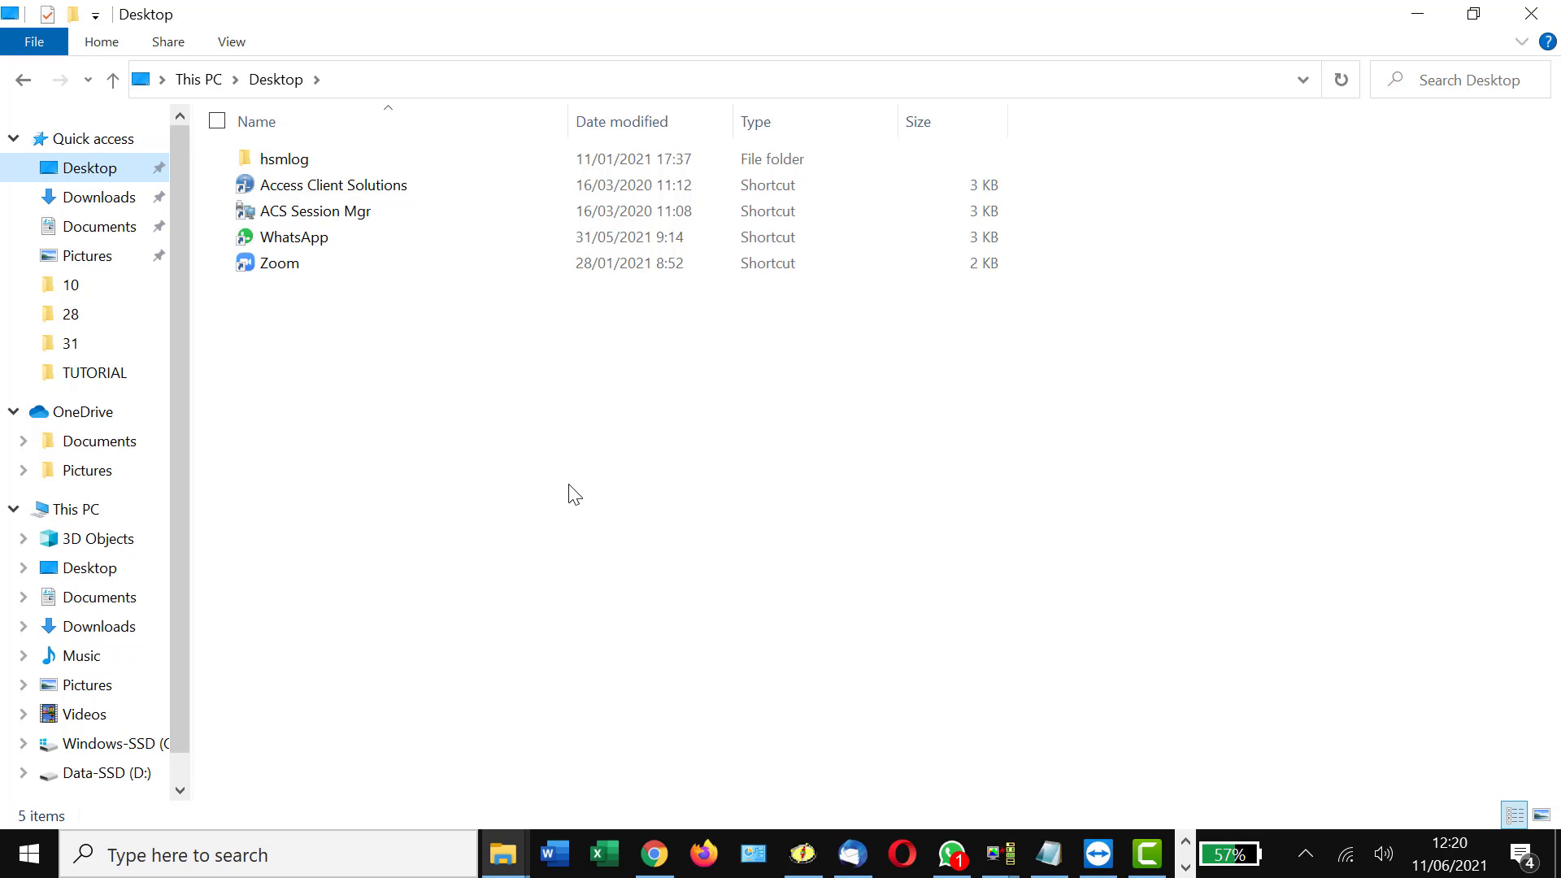
{"action": "left_click", "coordinate": [113, 854]}
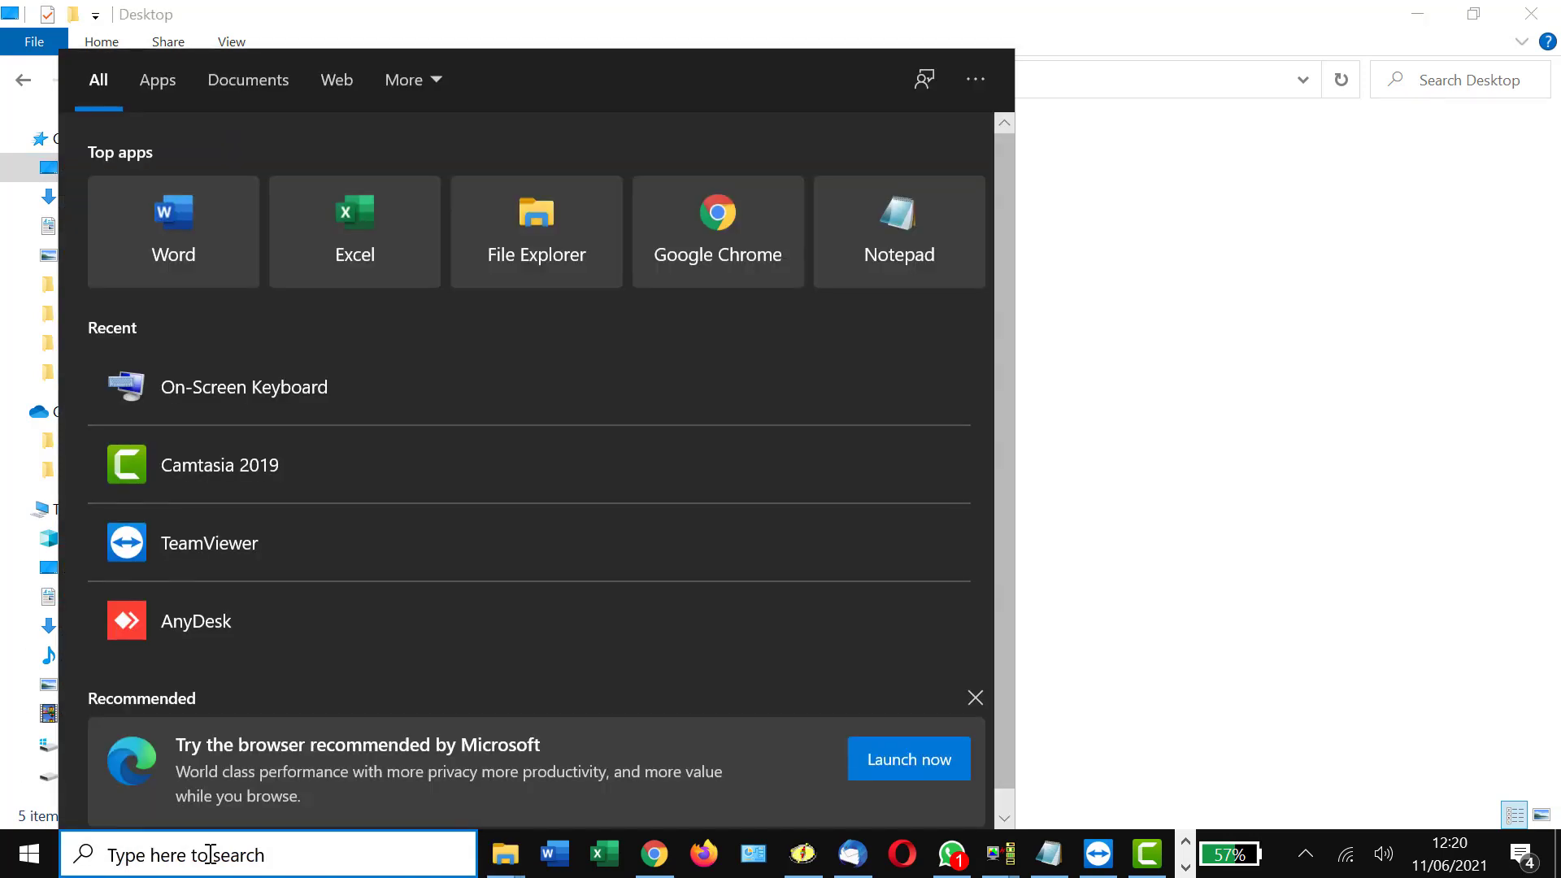
{"action": "type", "text": "contro"}
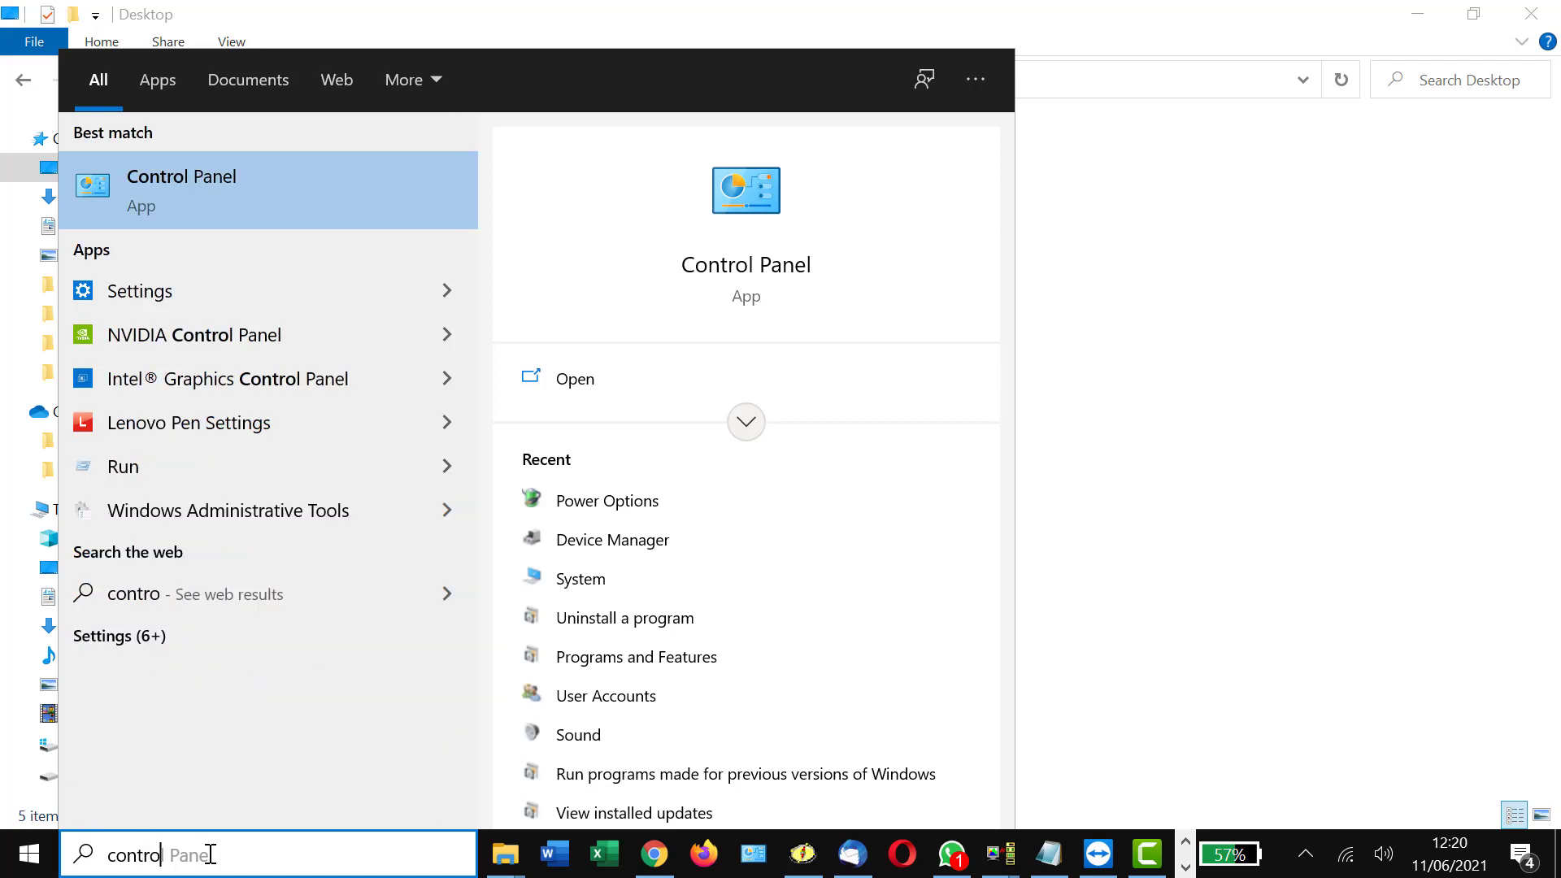
{"action": "type", "text": "l panel"}
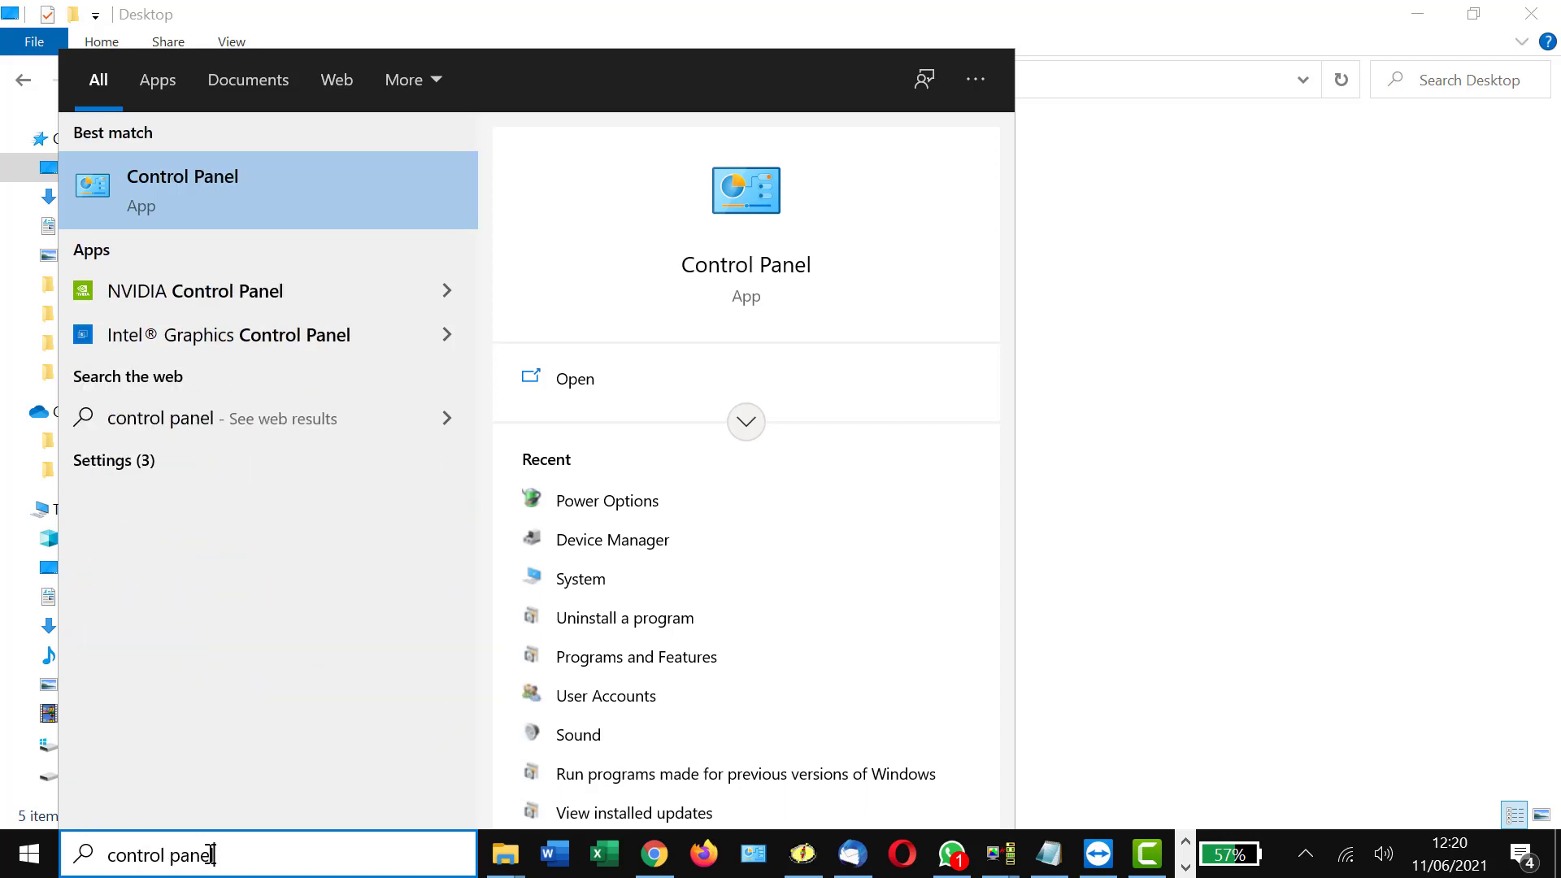
{"action": "left_click", "coordinate": [329, 199]}
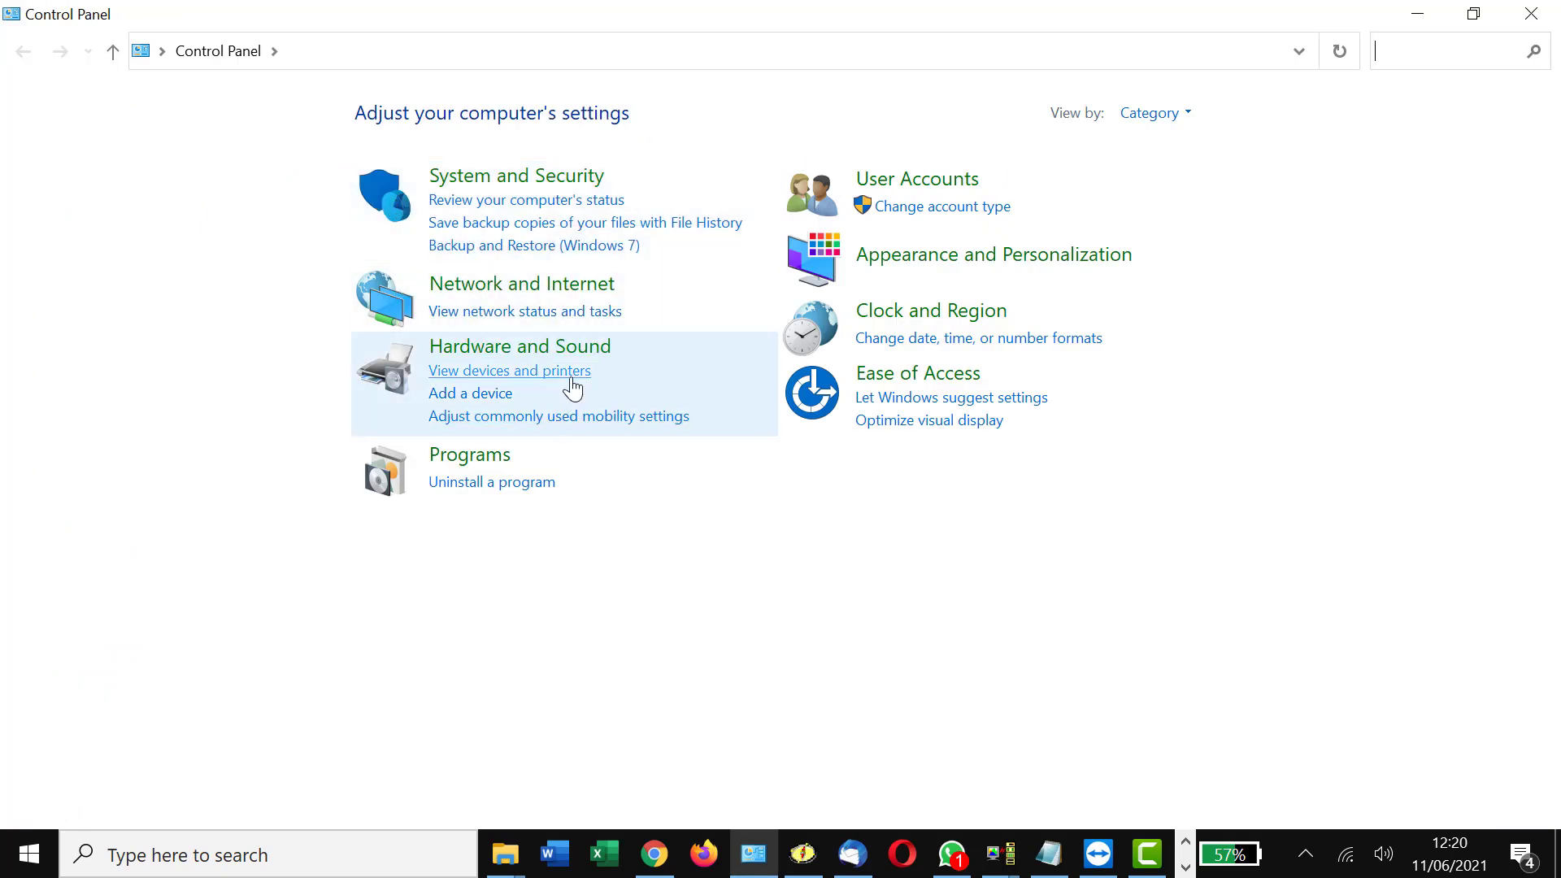
{"action": "left_click", "coordinate": [454, 484]}
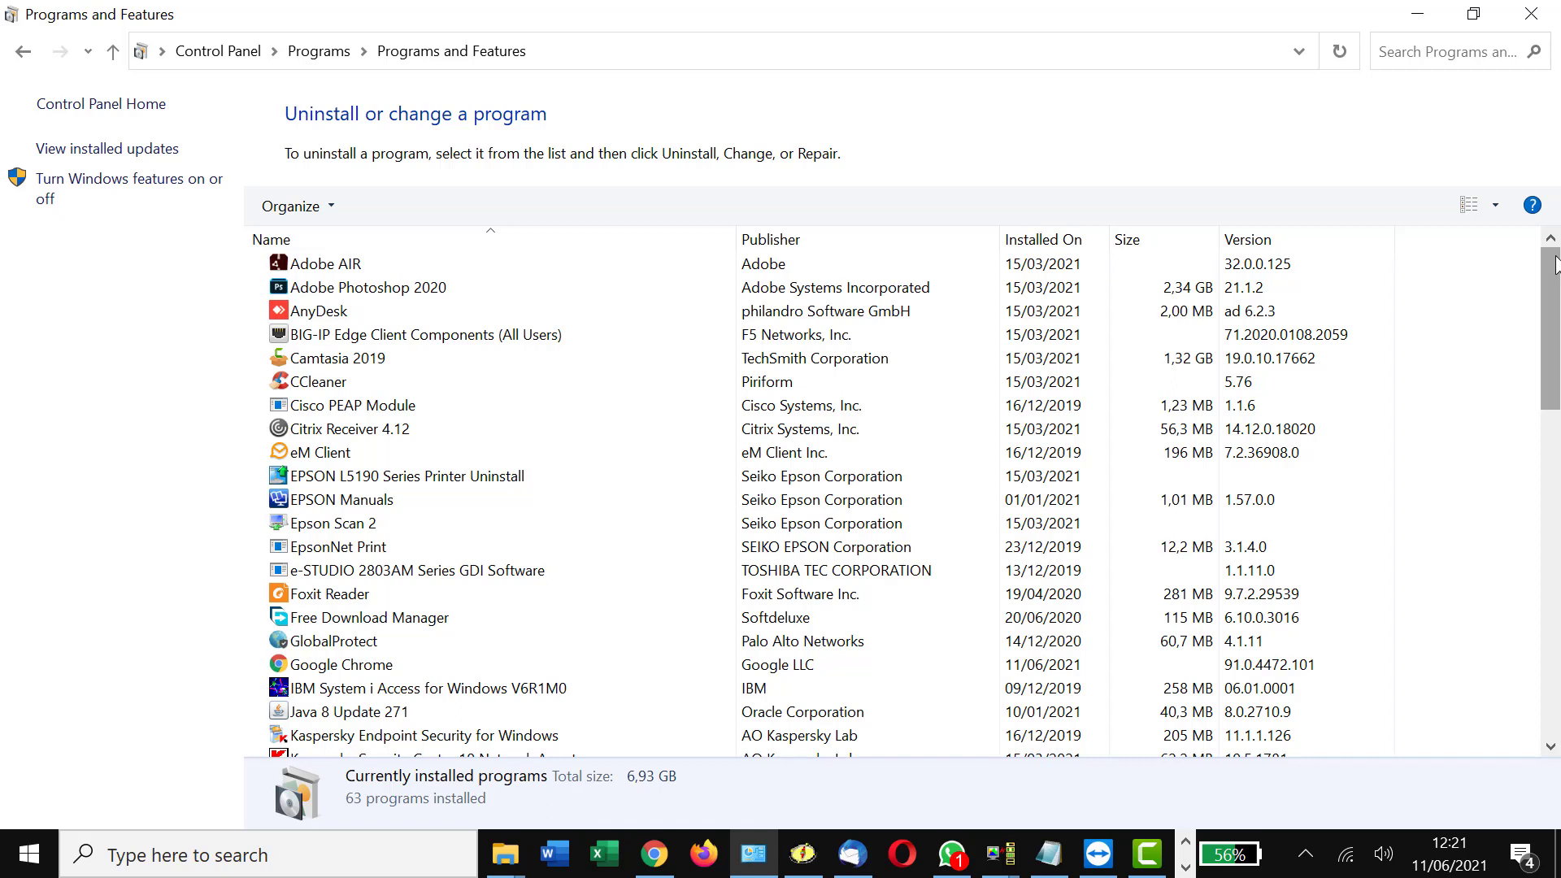
Try to uninstall Foxit Reader from the installed programs, close Programs and Features, and move the on-screen keyboard higher
{"action": "left_click_drag", "start_coordinate": [1555, 264], "coordinate": [1555, 273]}
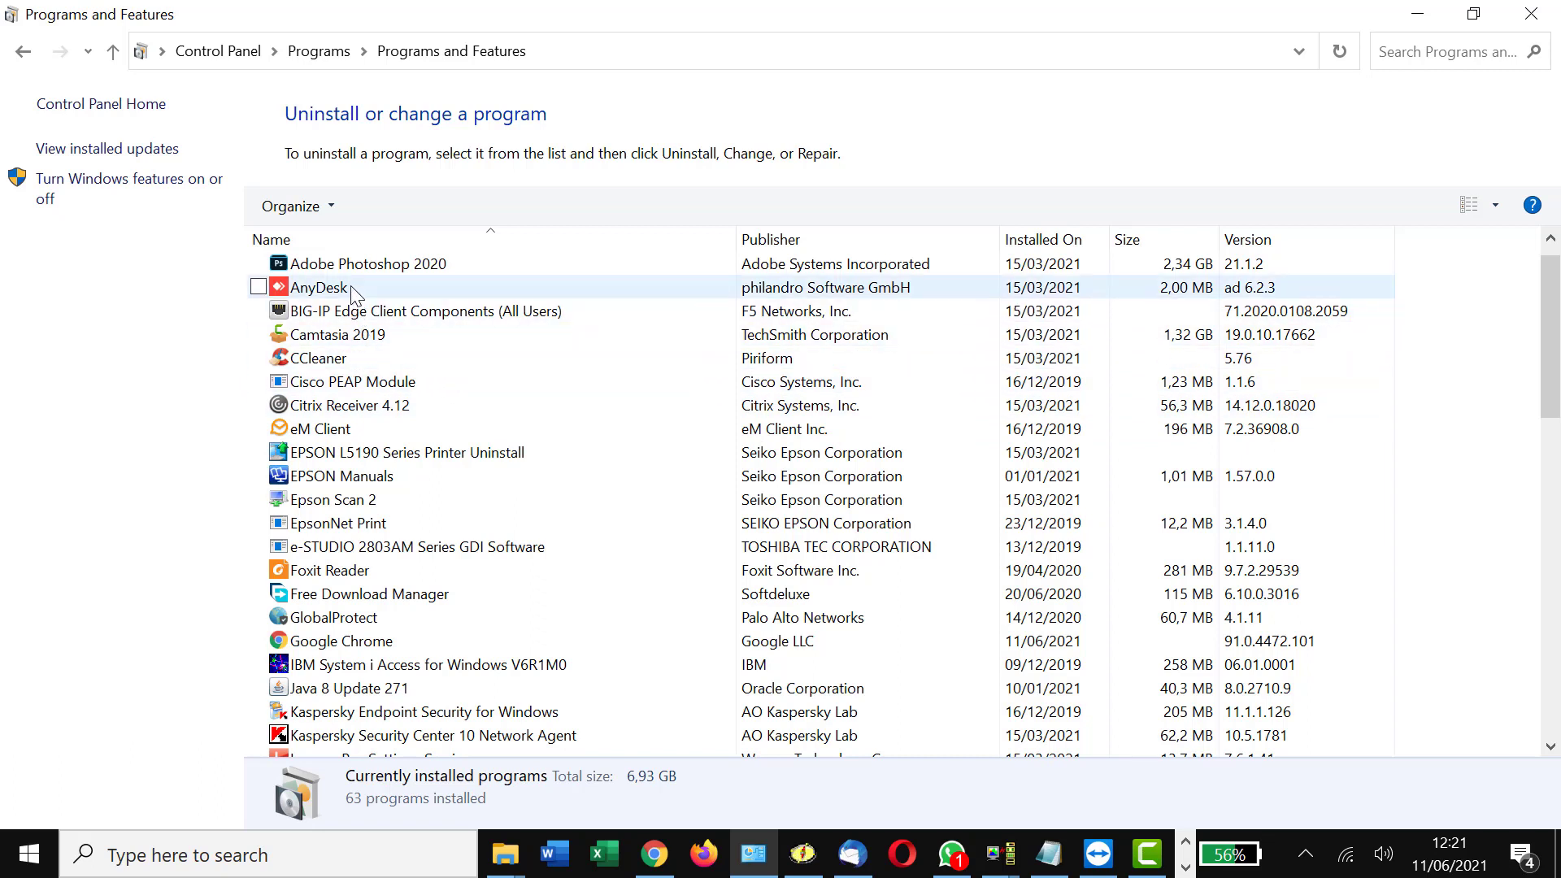
{"action": "left_click", "coordinate": [363, 576]}
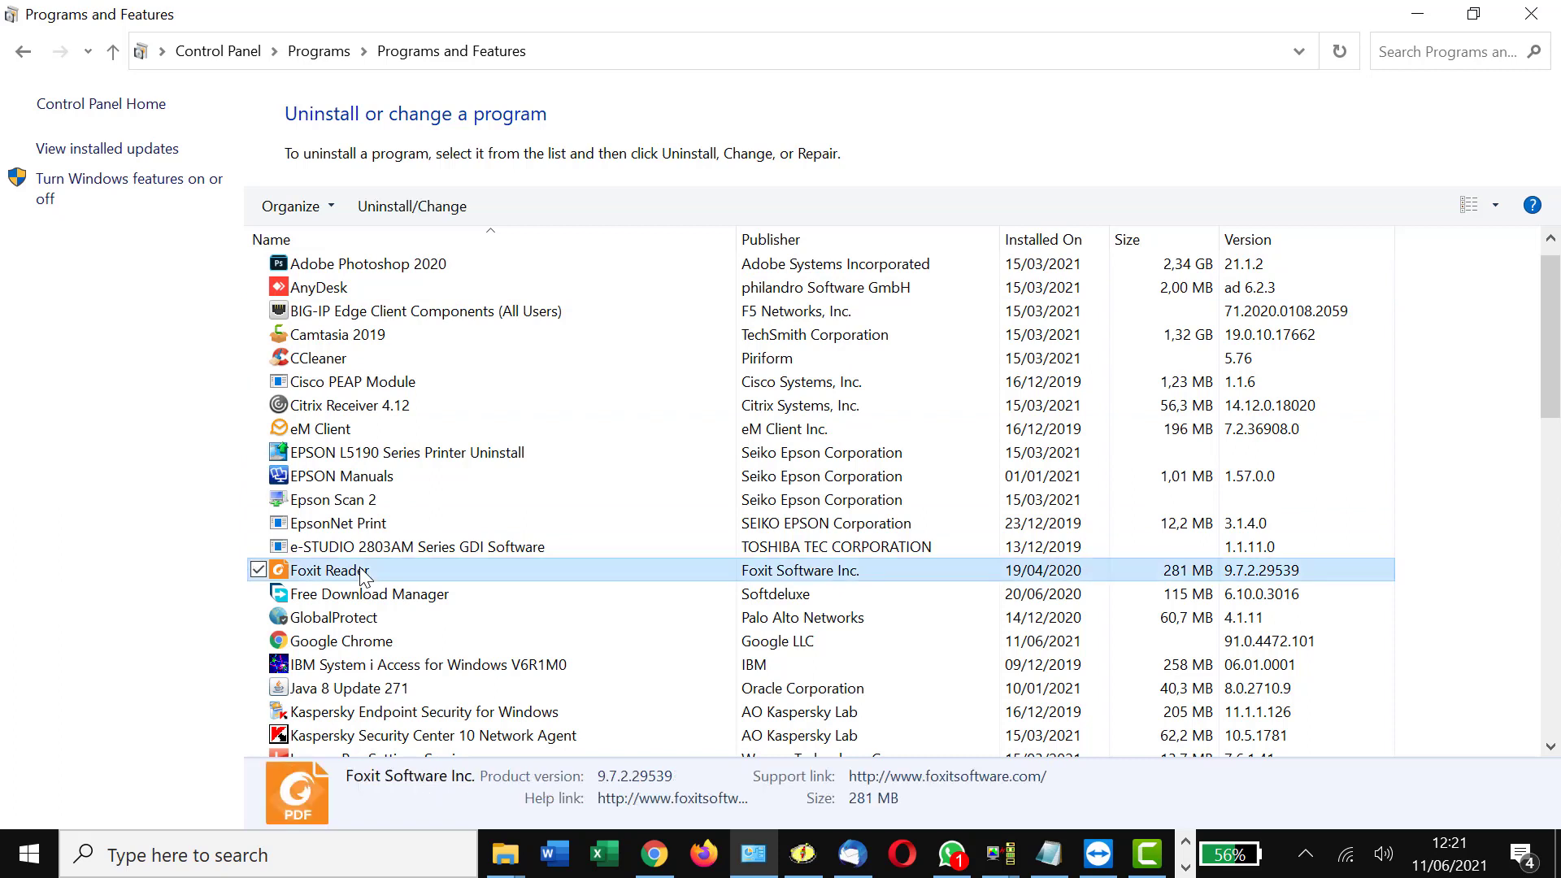
{"action": "double_click", "coordinate": [363, 576]}
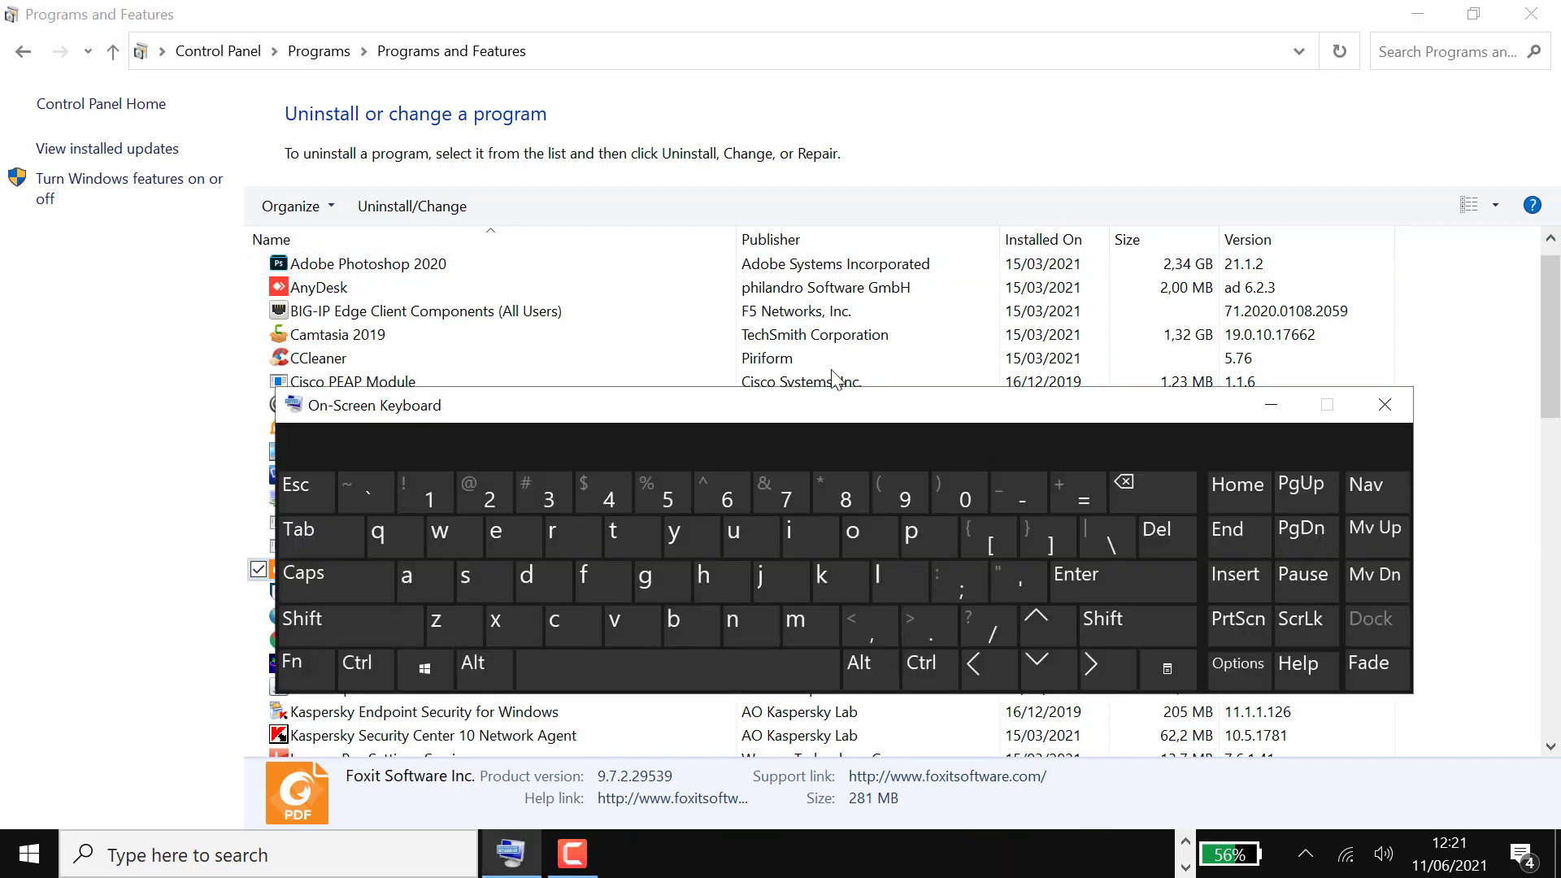
{"action": "left_click", "coordinate": [1532, 14]}
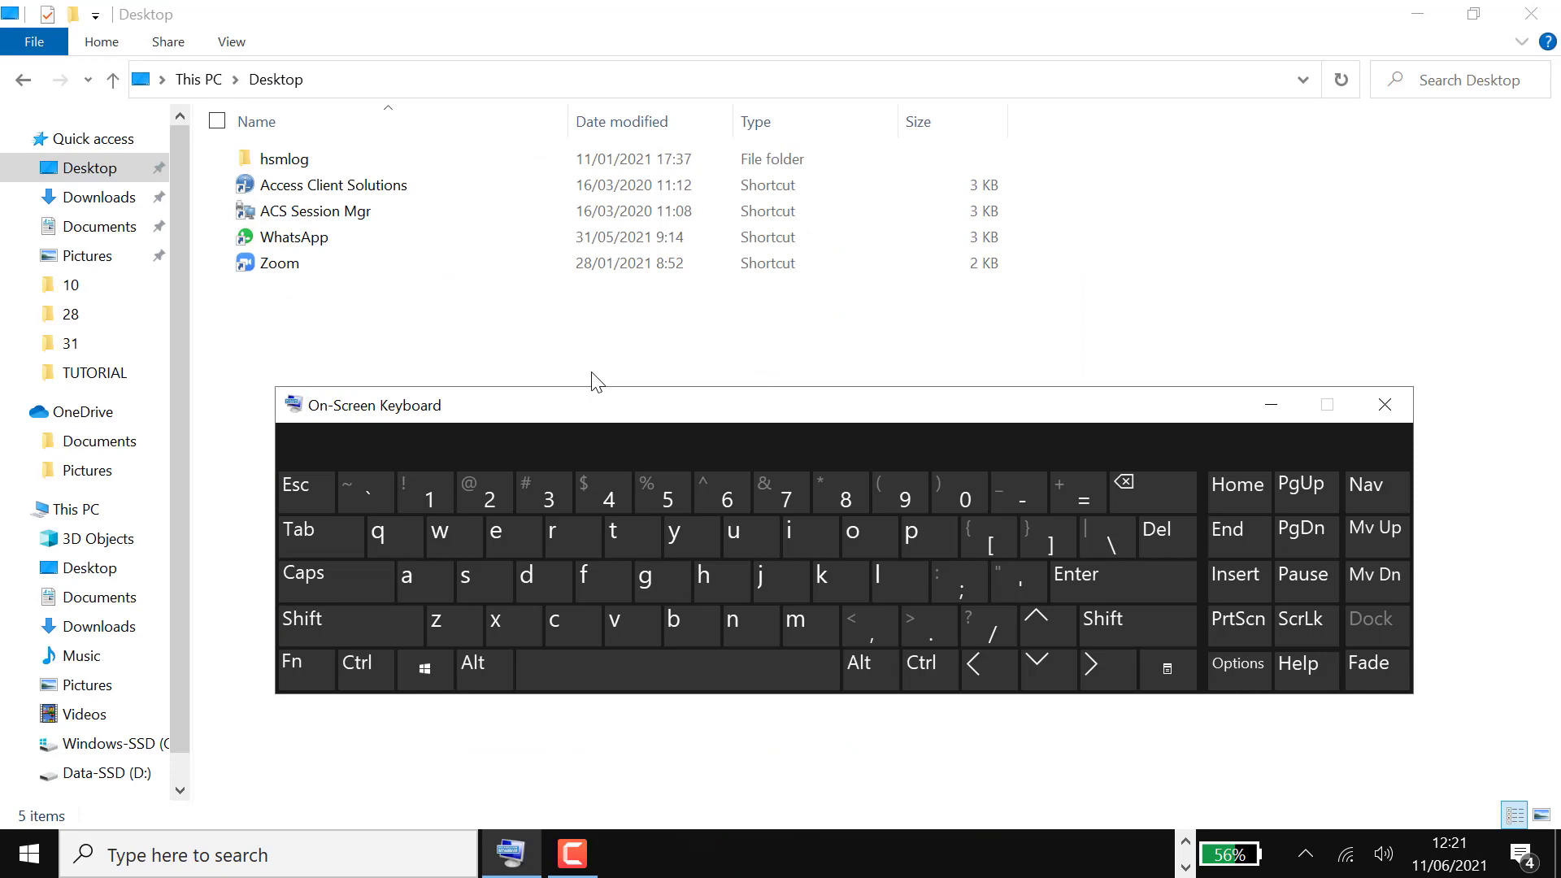
{"action": "left_click_drag", "start_coordinate": [686, 415], "coordinate": [652, 356]}
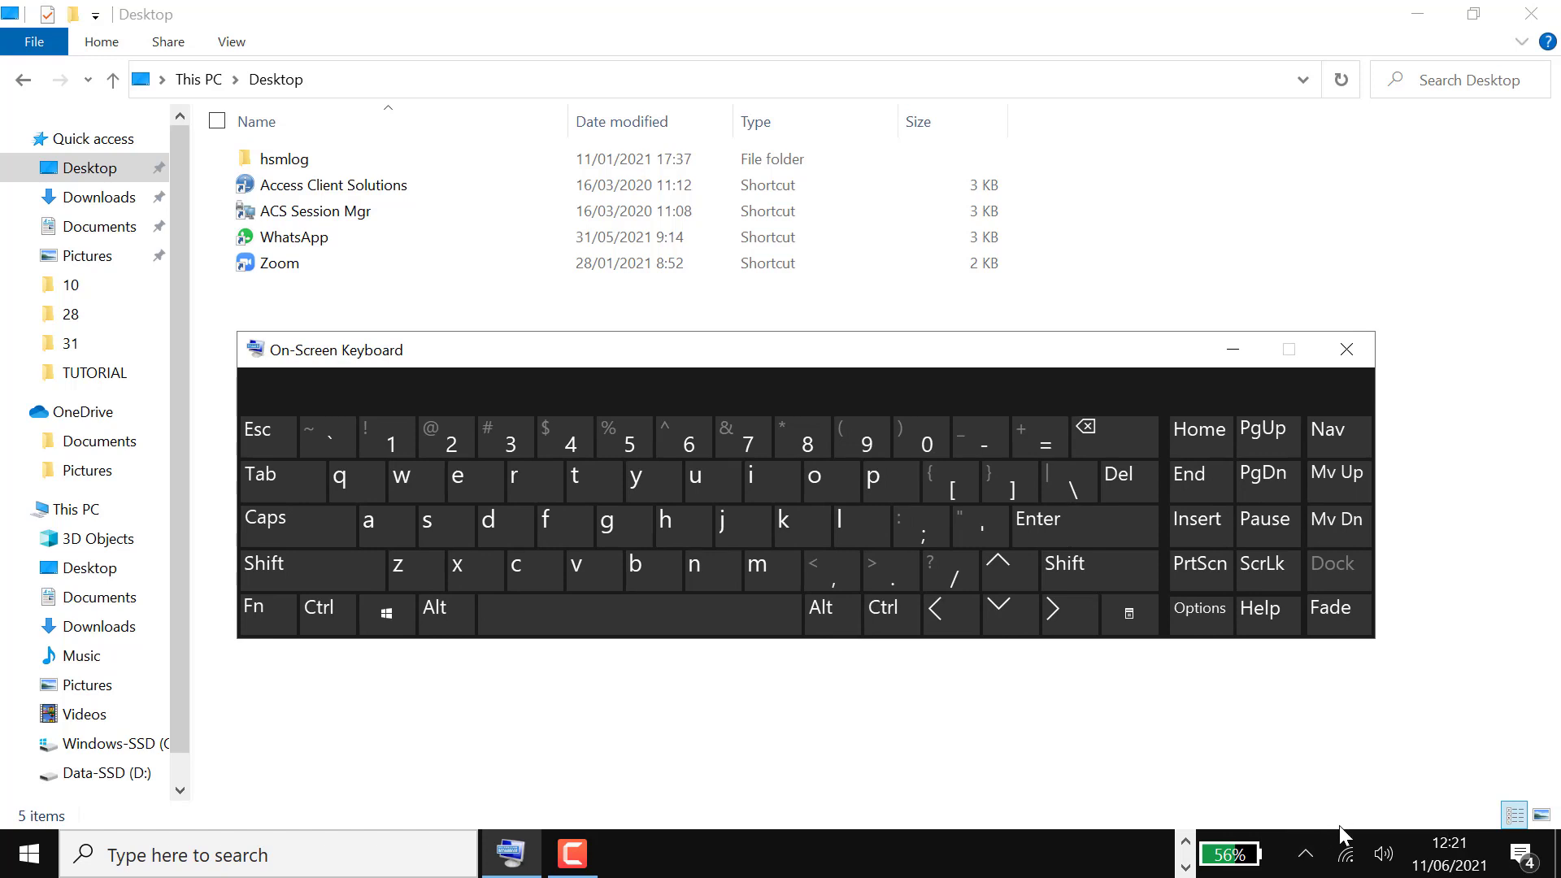
Quit Free Download Manager, which is running in the background among the hidden notification area programs
{"action": "left_click", "coordinate": [1306, 864]}
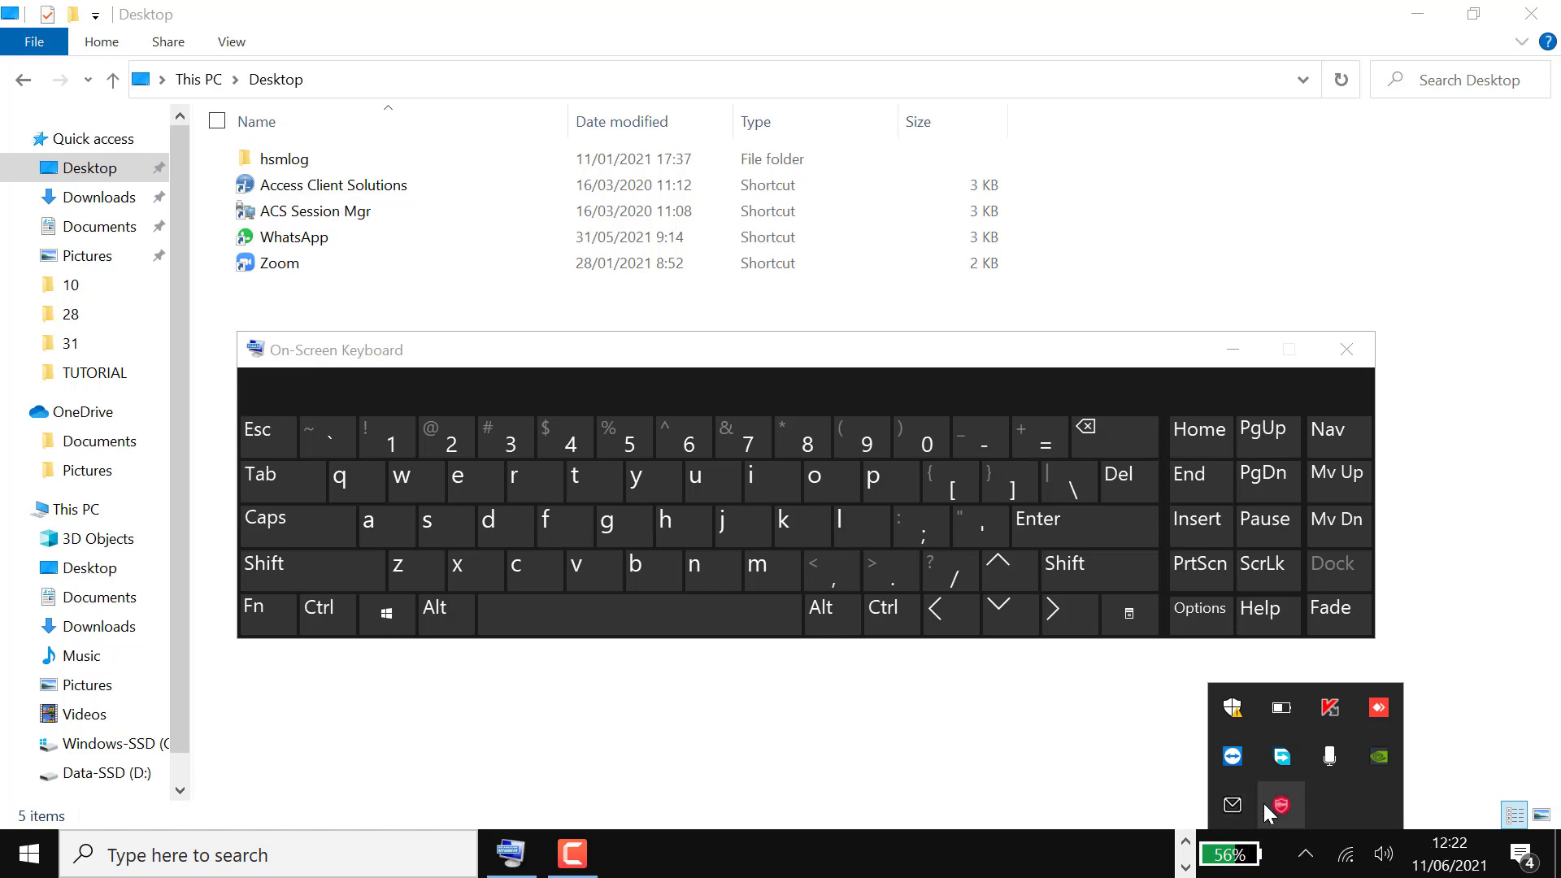
{"action": "right_click", "coordinate": [1296, 763]}
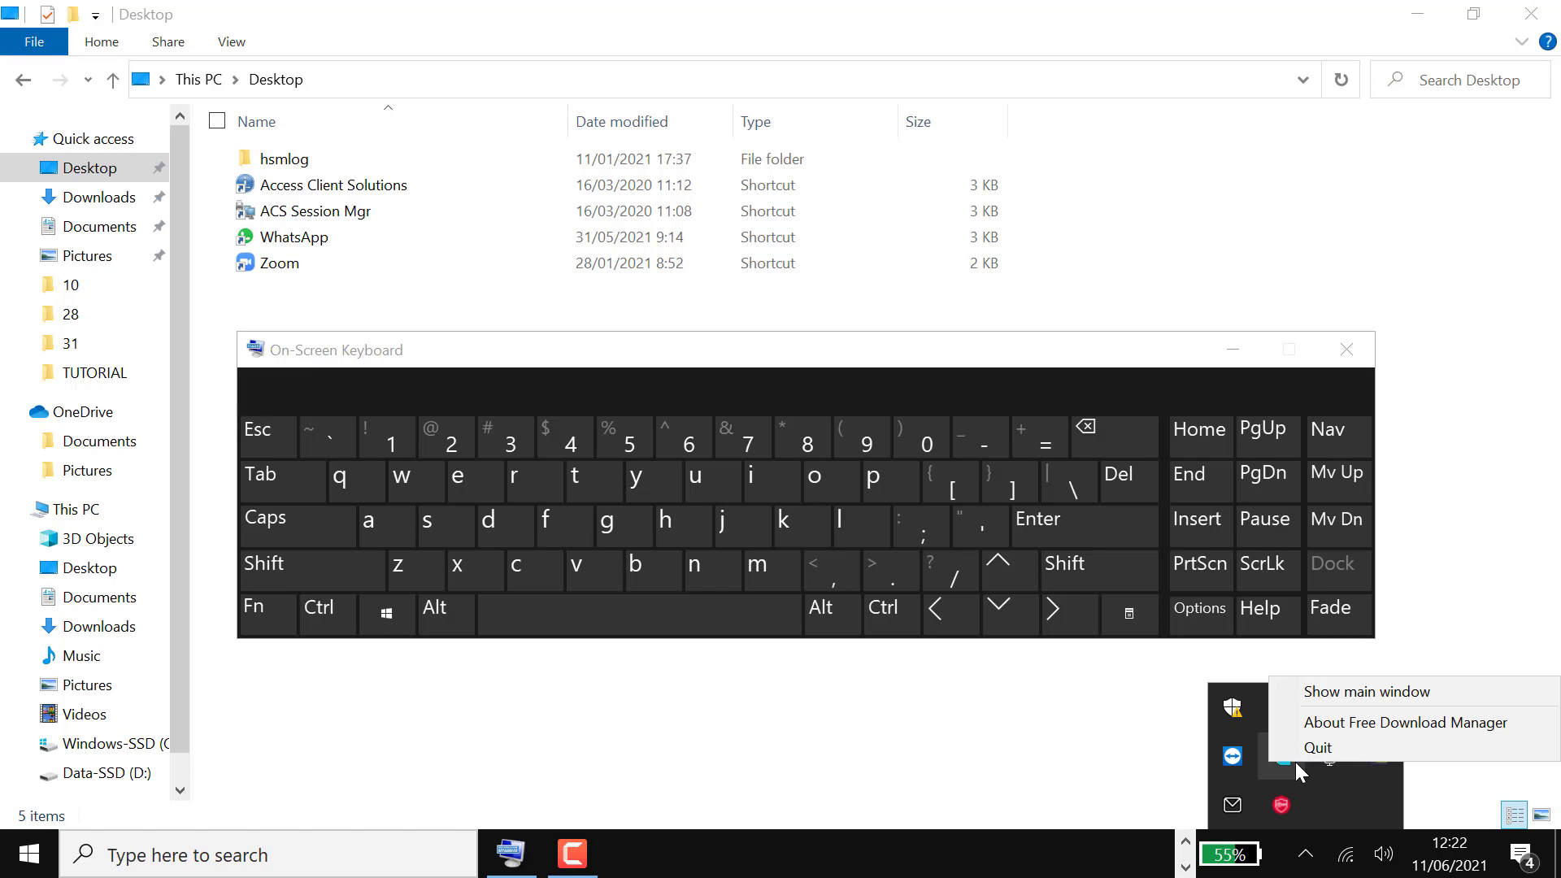
{"action": "left_click", "coordinate": [1334, 739]}
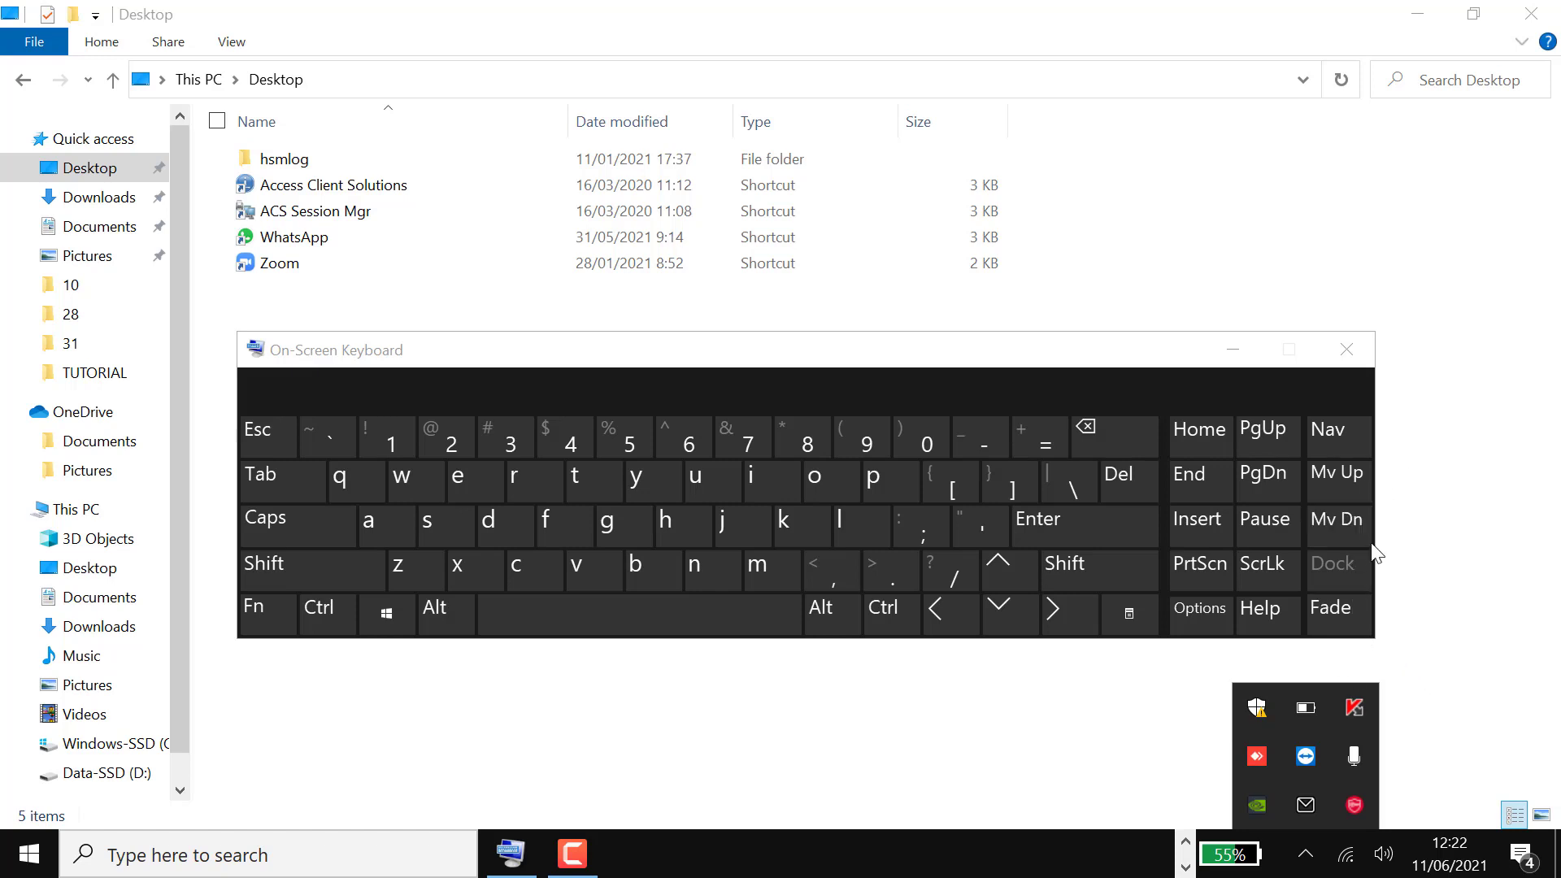
Search Windows for "control", open the Control Panel, and close the On-Screen Keyboard
{"action": "left_click", "coordinate": [359, 862]}
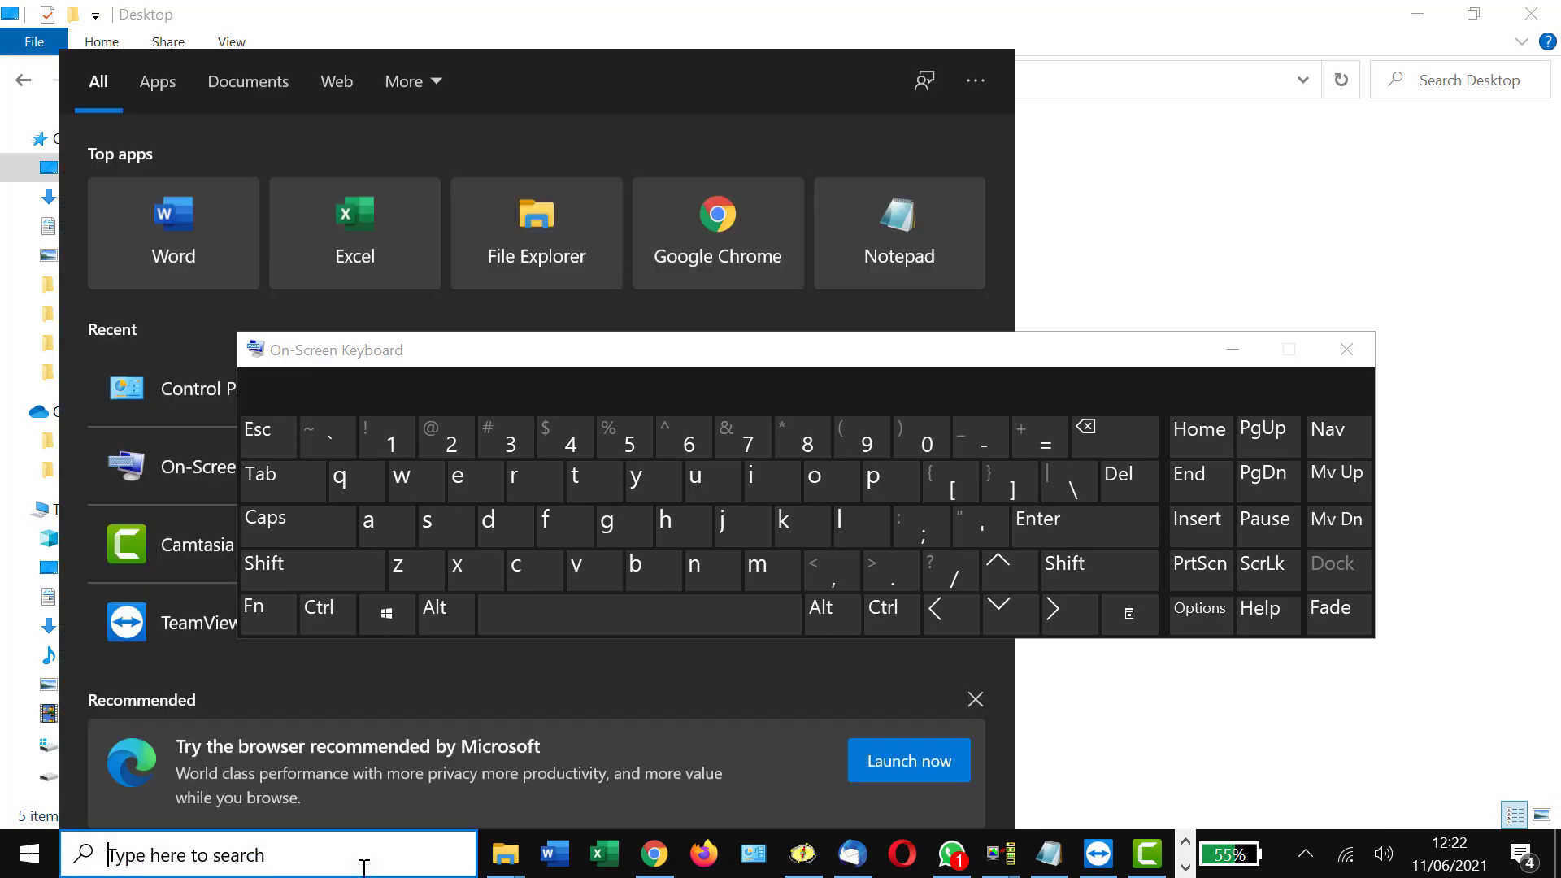
{"action": "type", "text": "cont"}
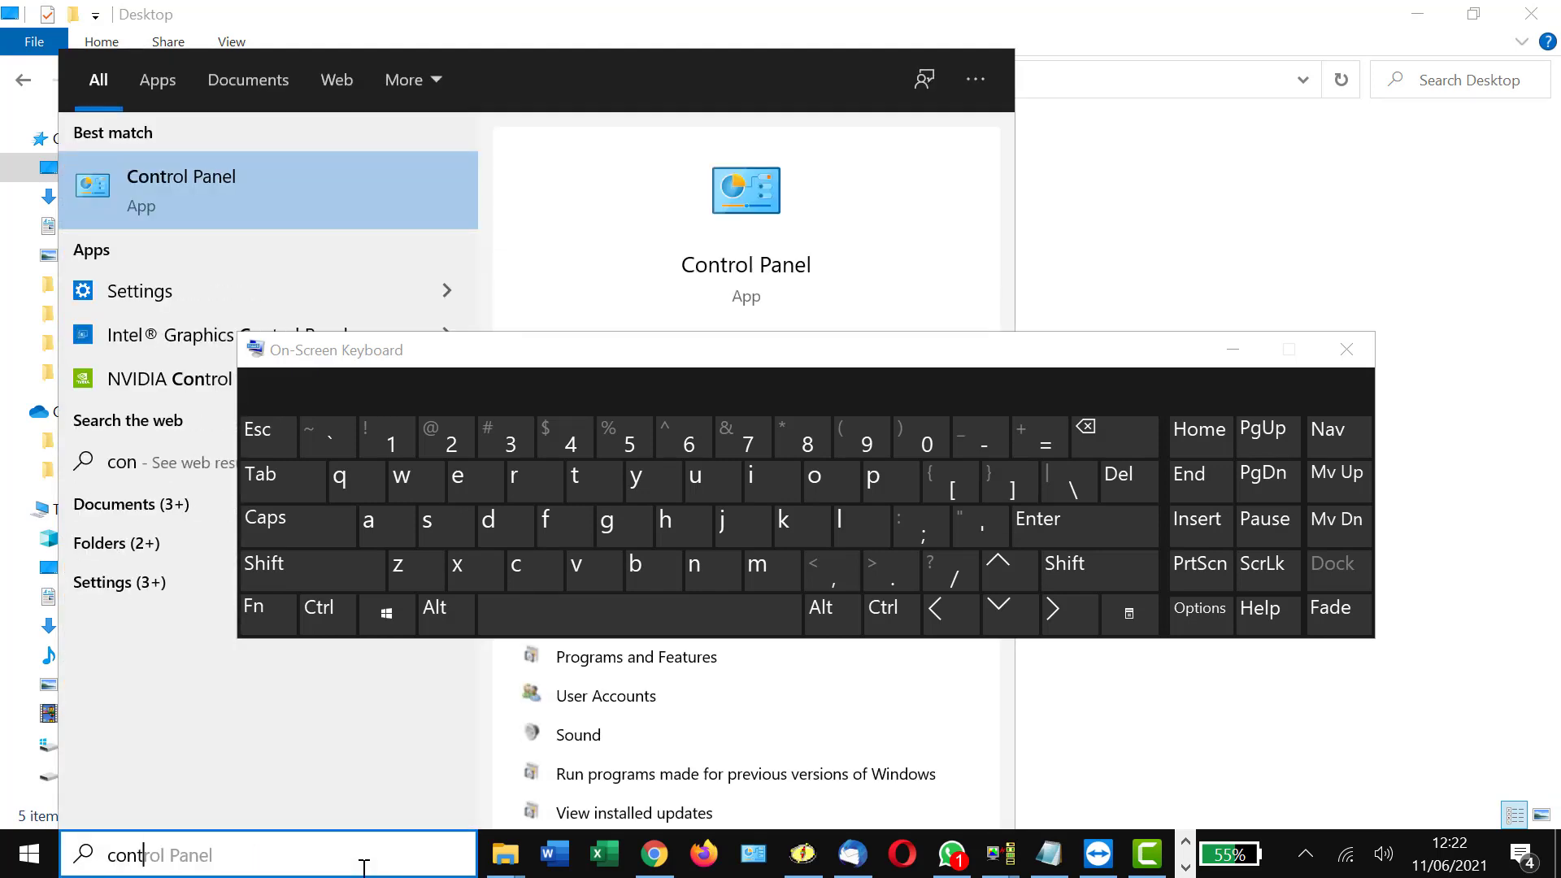
{"action": "type", "text": "rol"}
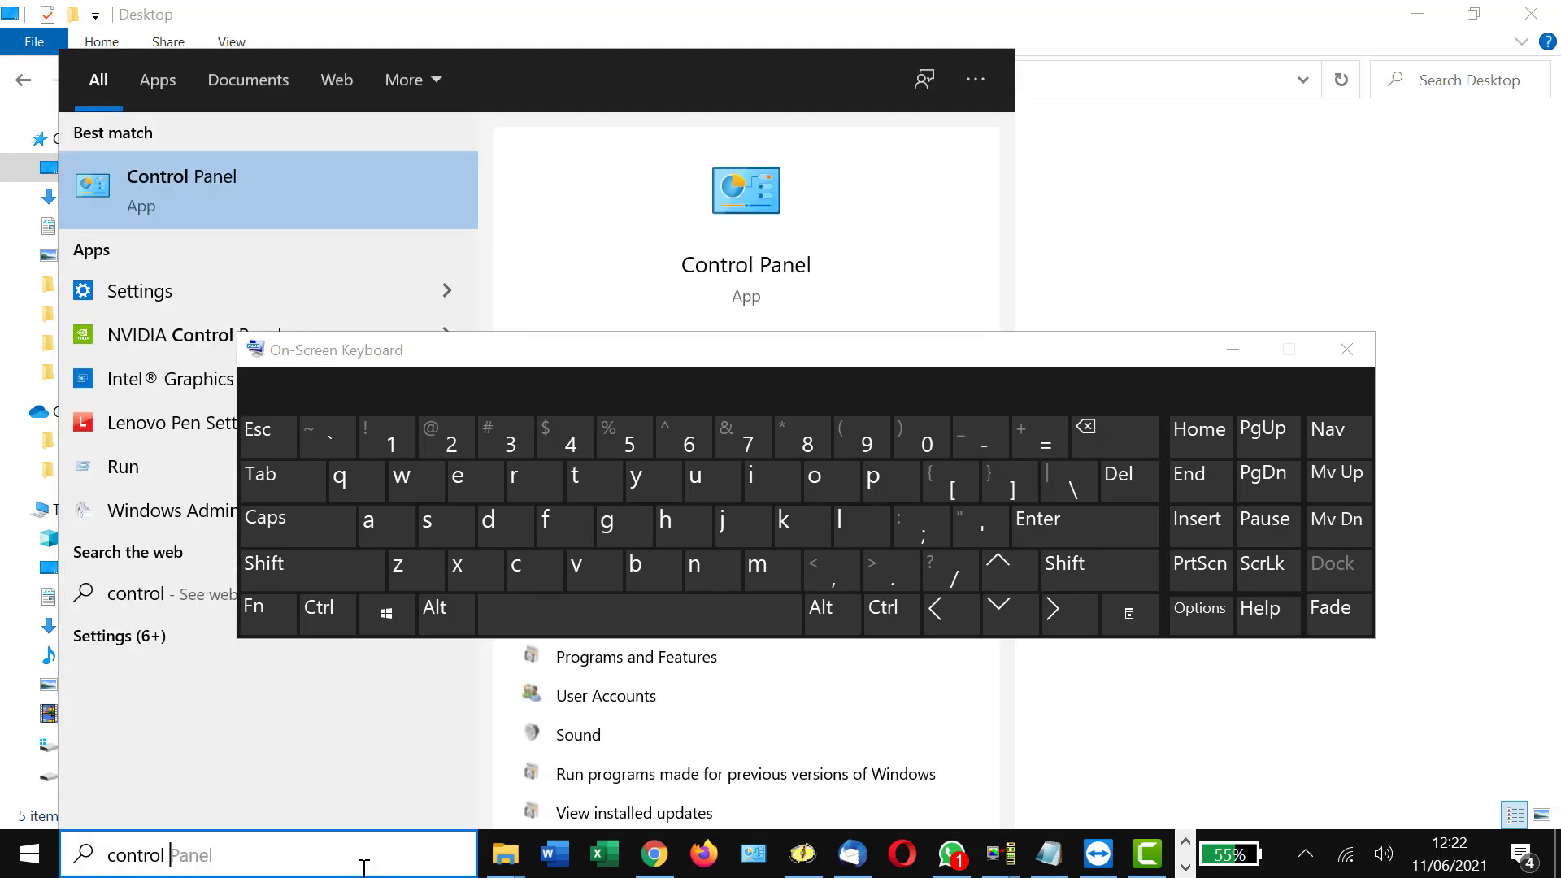
{"action": "left_click", "coordinate": [271, 198]}
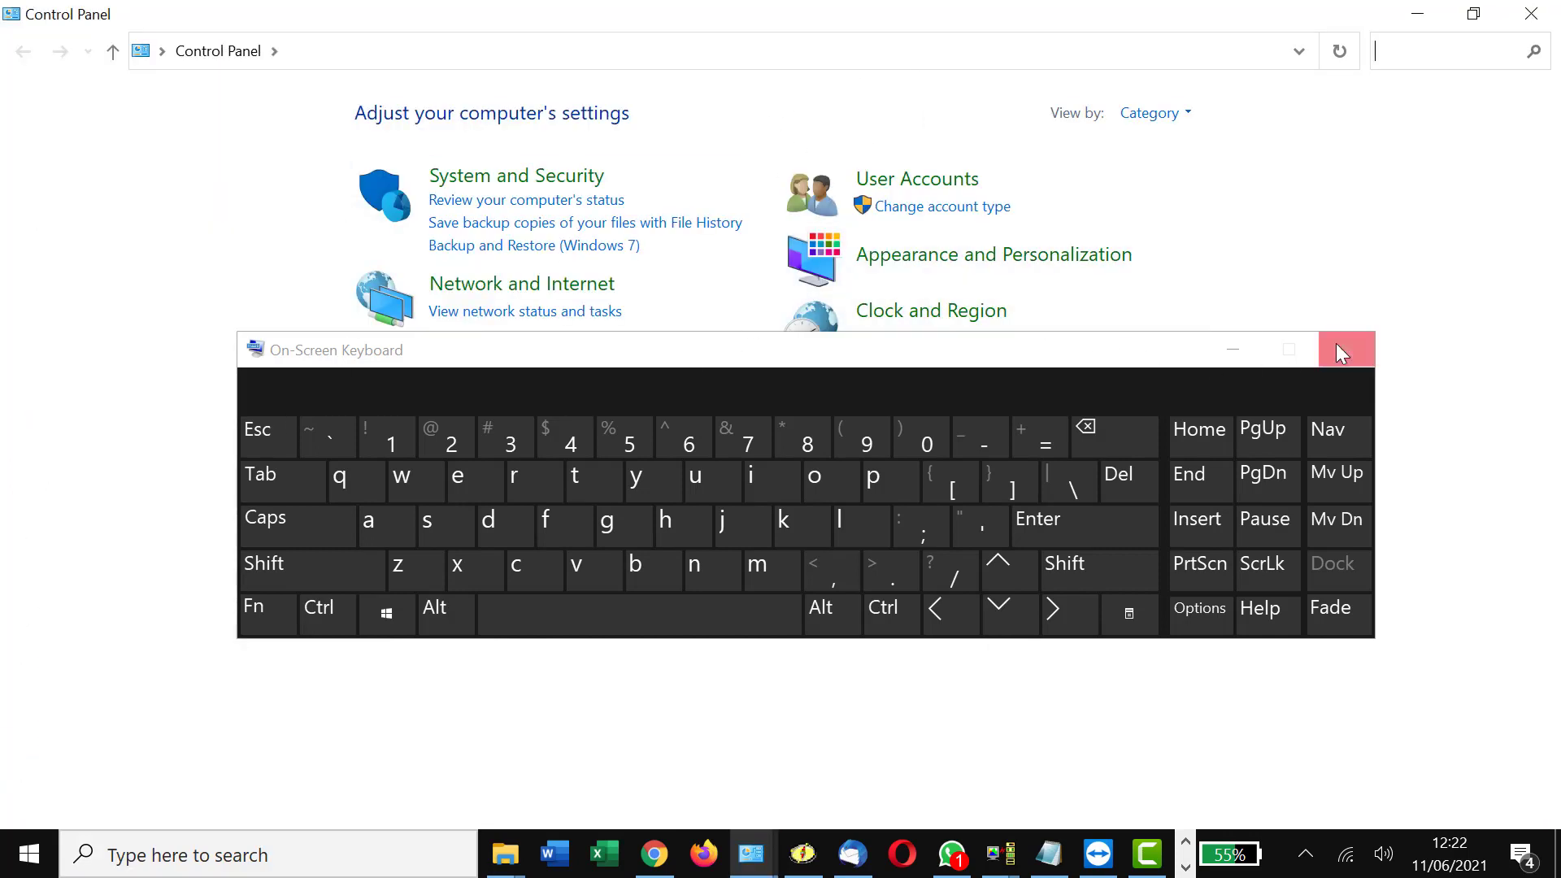
{"action": "left_click", "coordinate": [1344, 350]}
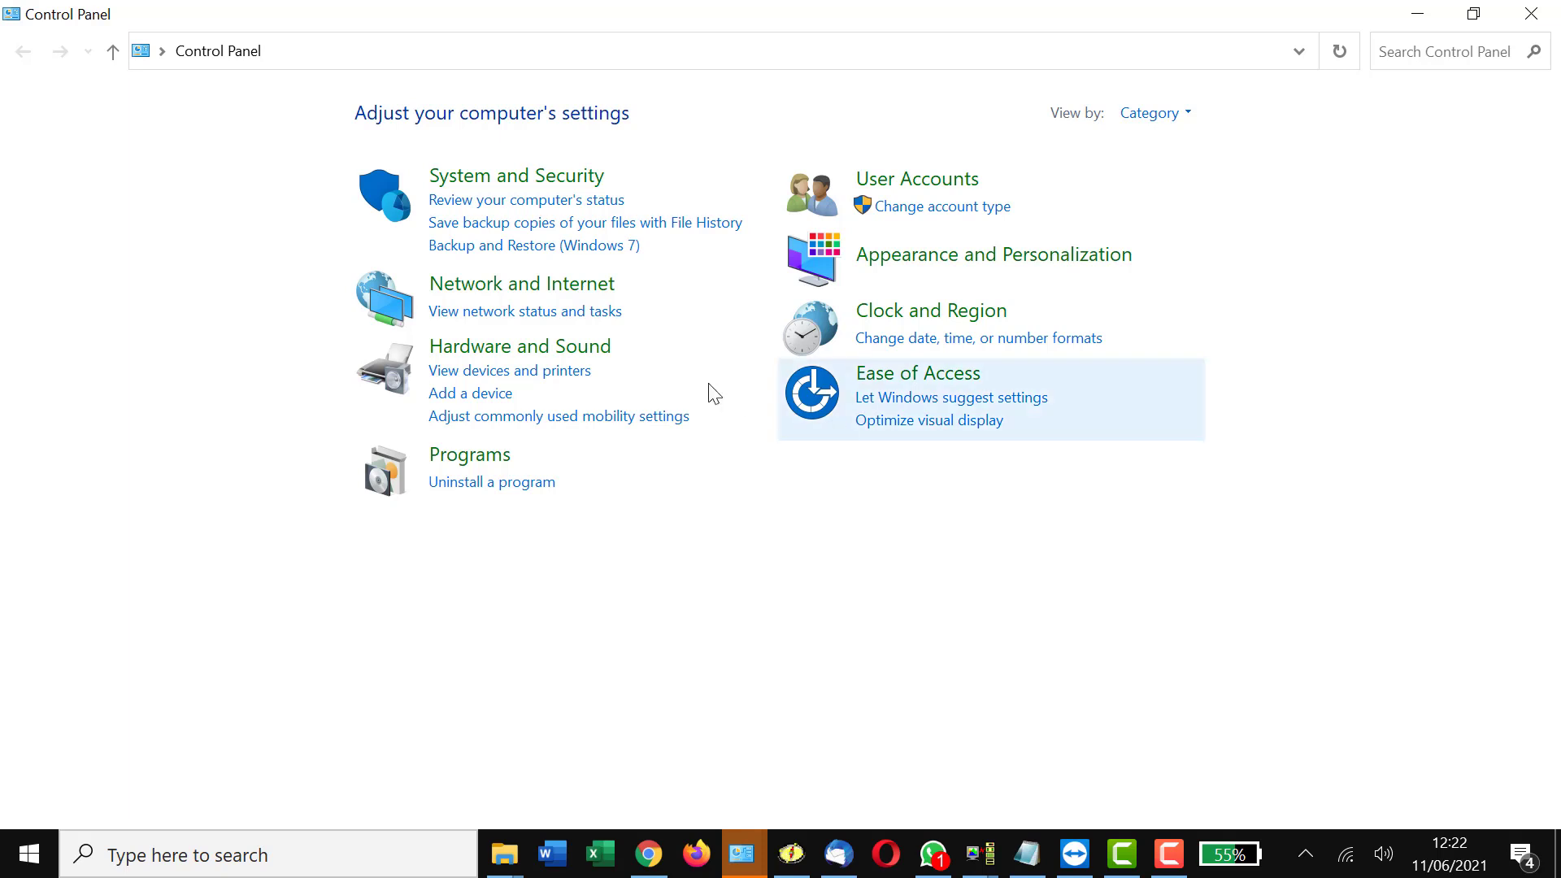
Open the settings for what the power buttons do, within the Power Options of Hardware and Sound
{"action": "left_click", "coordinate": [571, 355]}
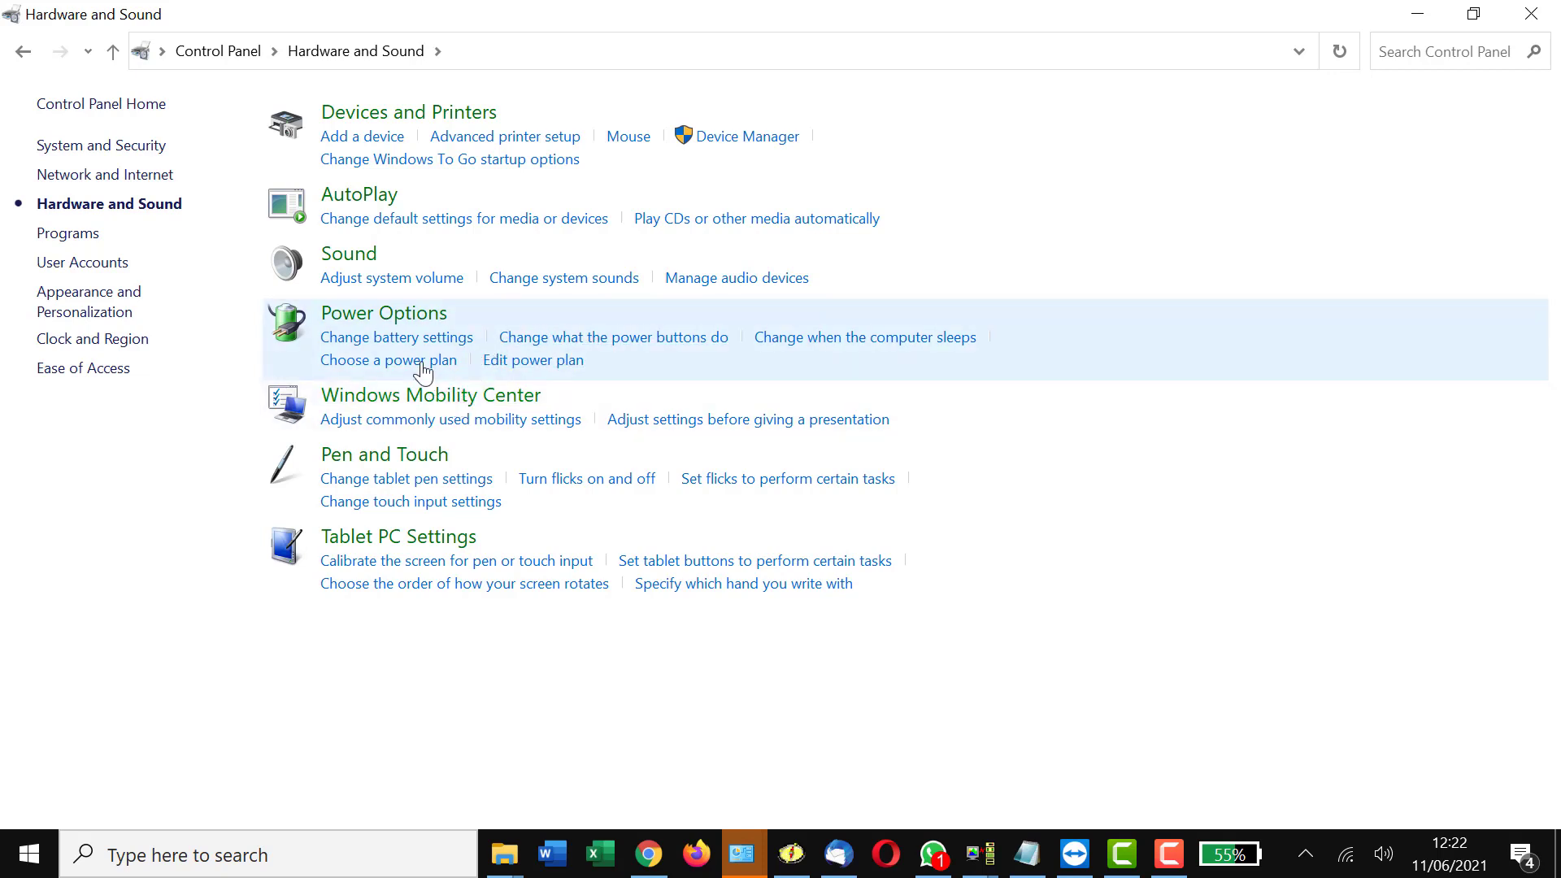
{"action": "left_click", "coordinate": [403, 315]}
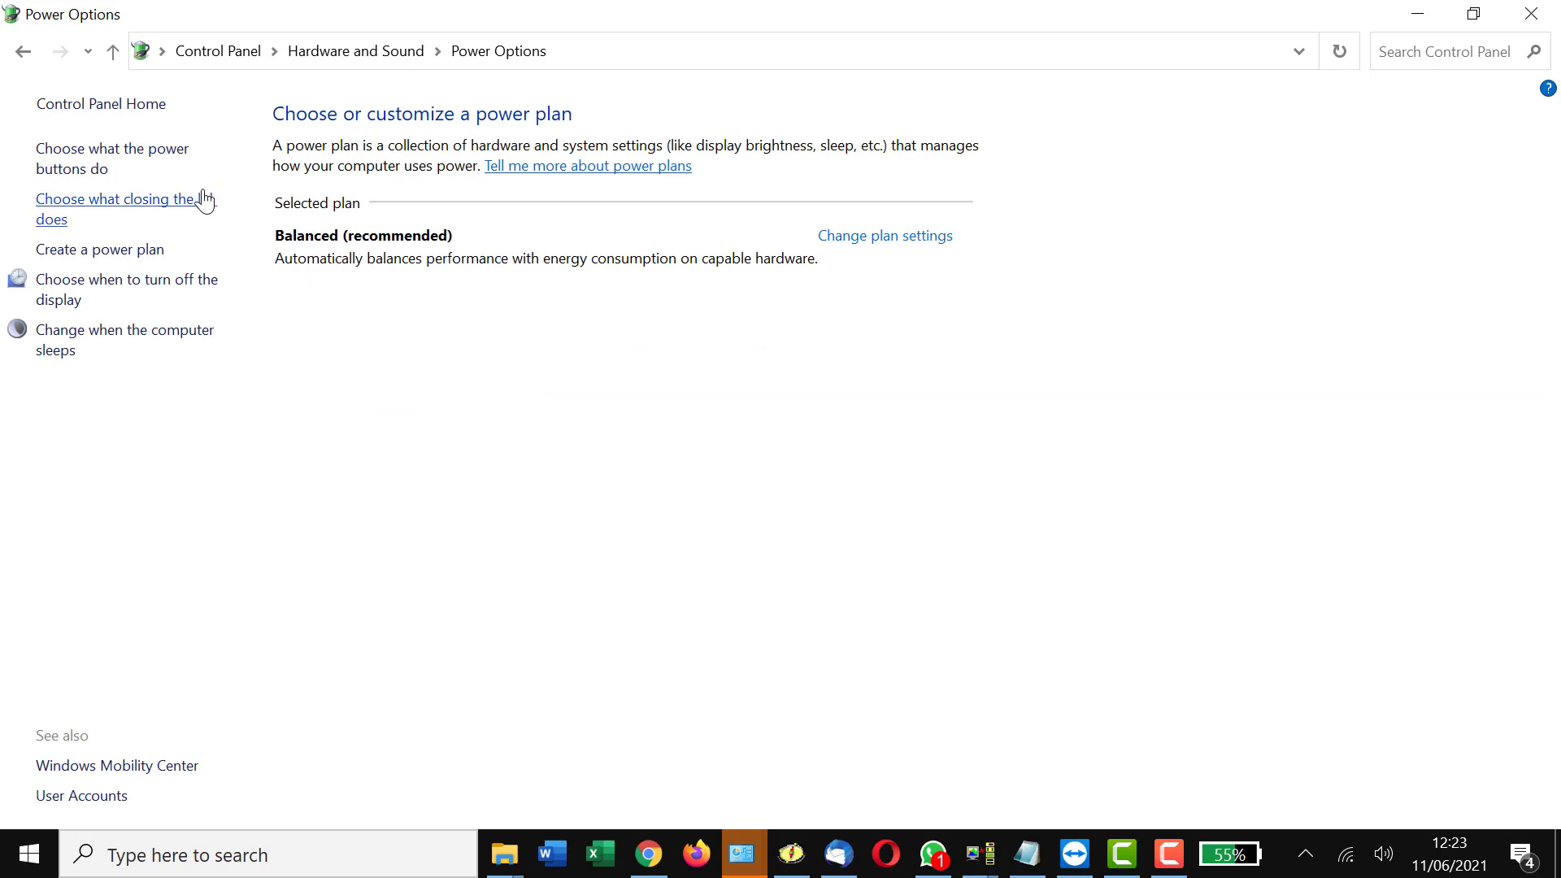
{"action": "left_click", "coordinate": [82, 171]}
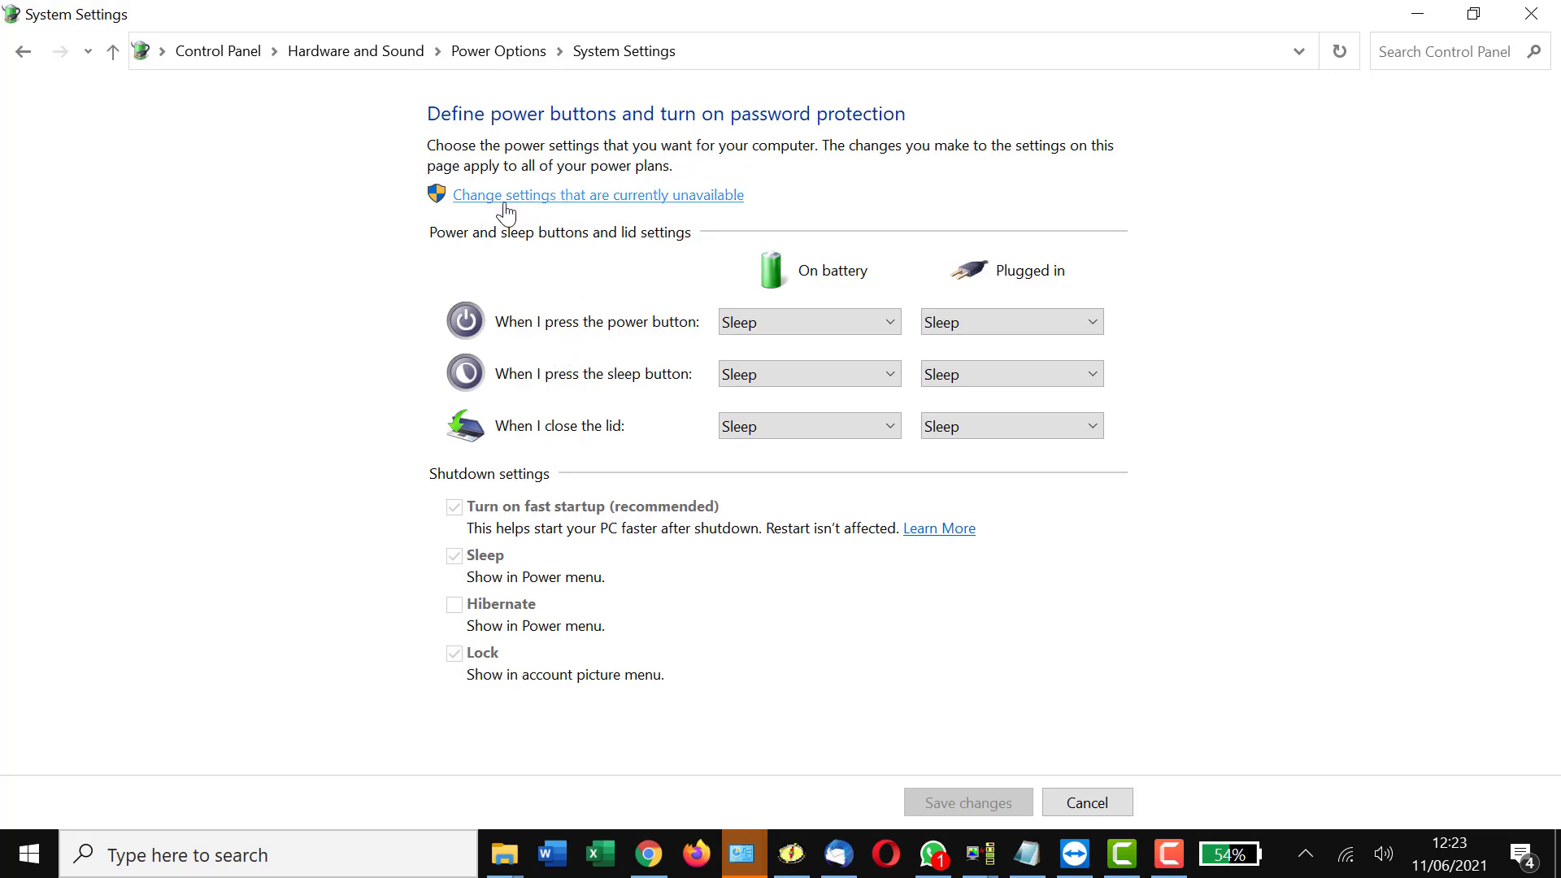
Unlock the currently unavailable shutdown settings, switch fast startup off and back on, and save the changes
{"action": "left_click", "coordinate": [598, 196]}
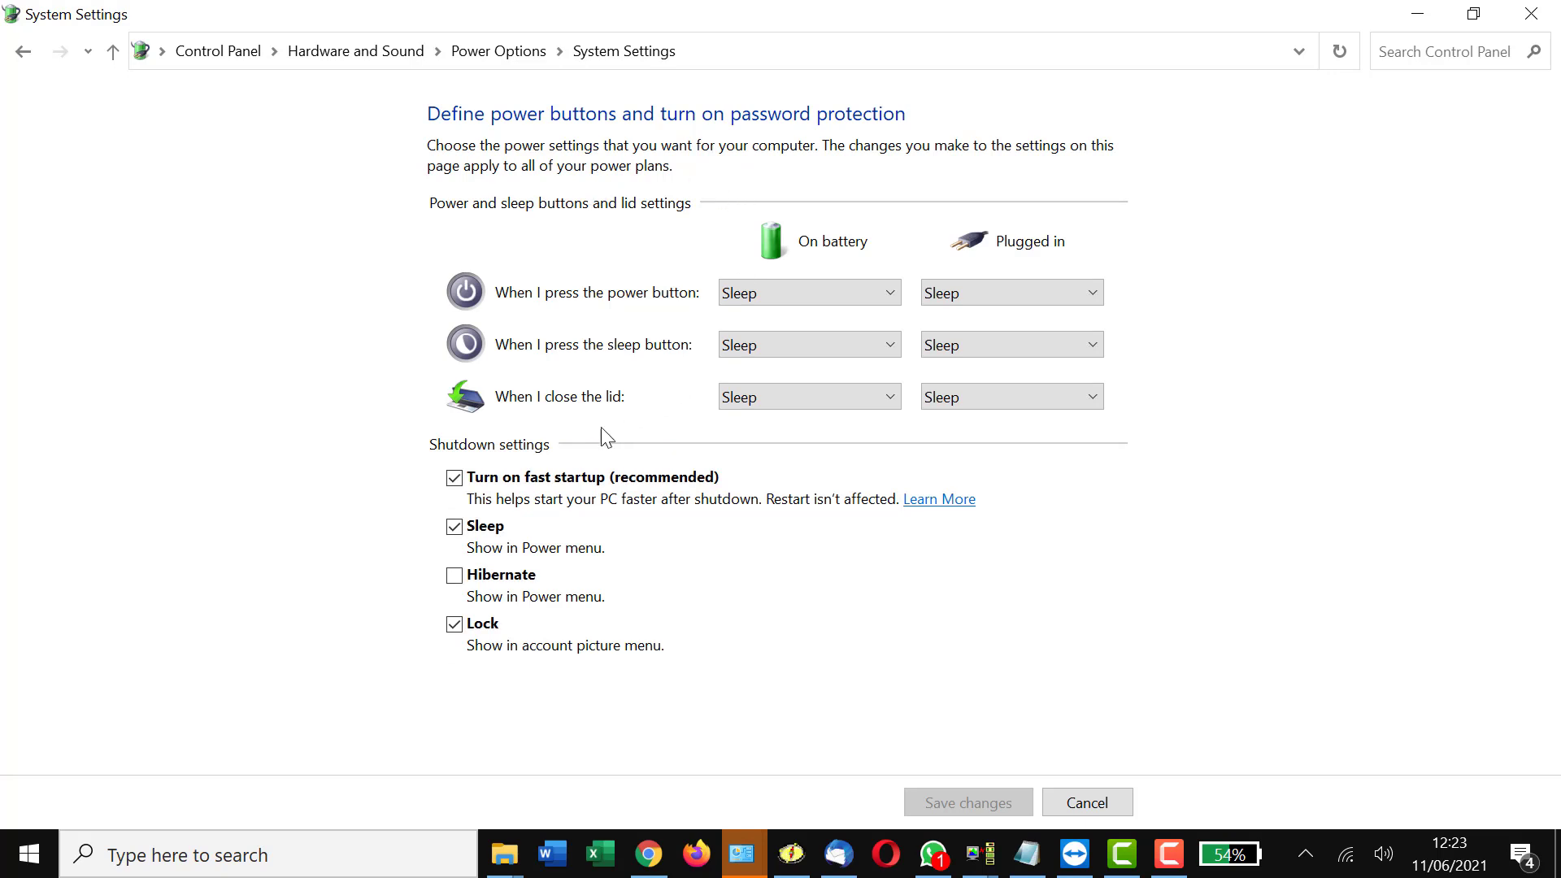
{"action": "left_click", "coordinate": [580, 476]}
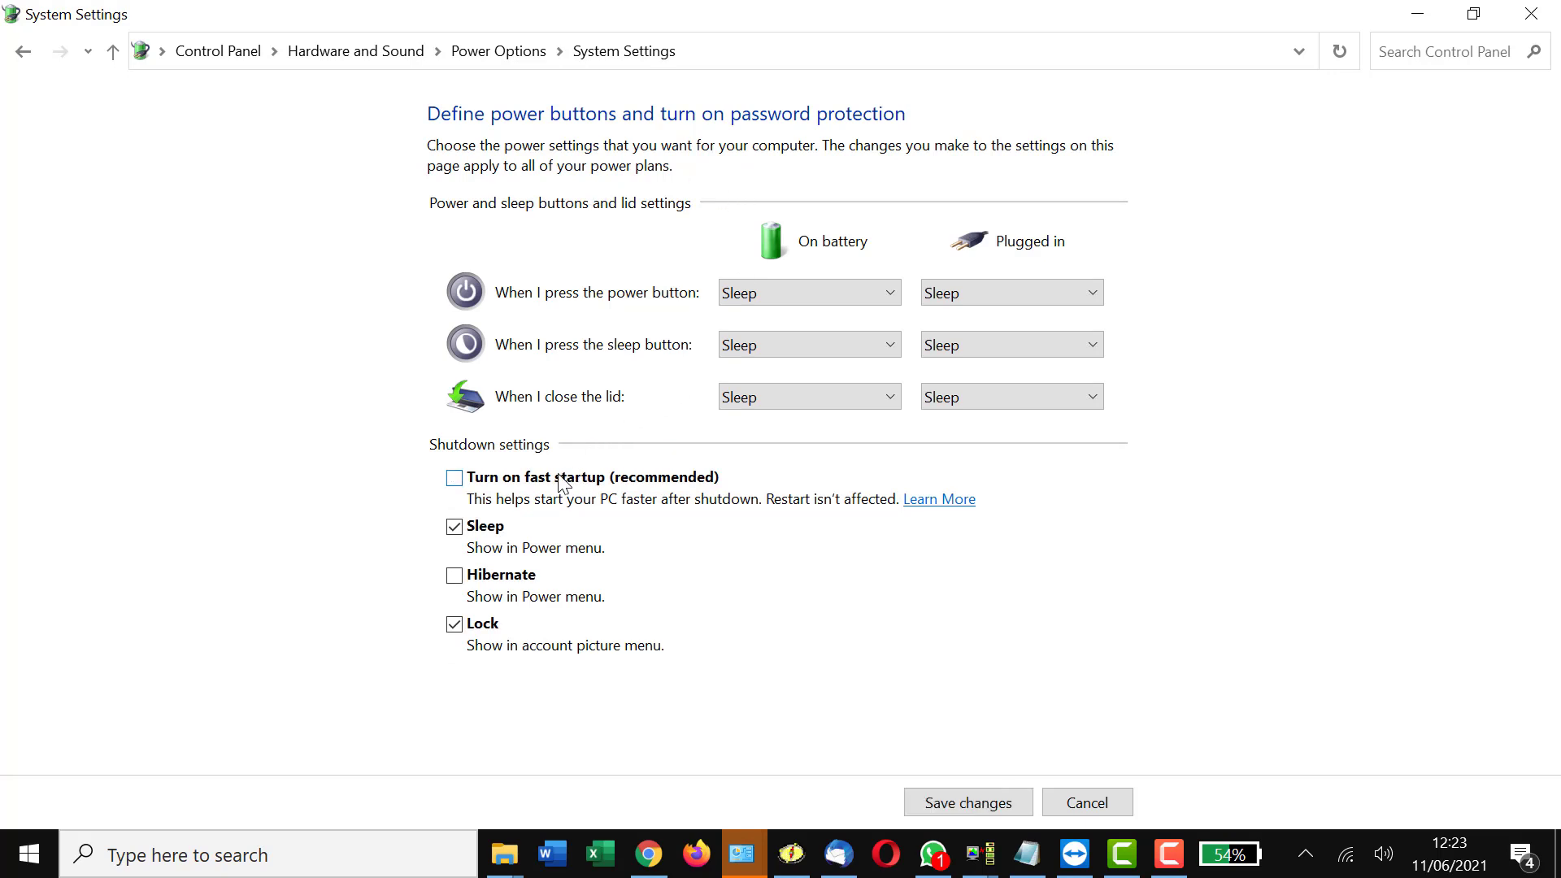
{"action": "left_click", "coordinate": [559, 478]}
{"action": "left_click", "coordinate": [993, 804]}
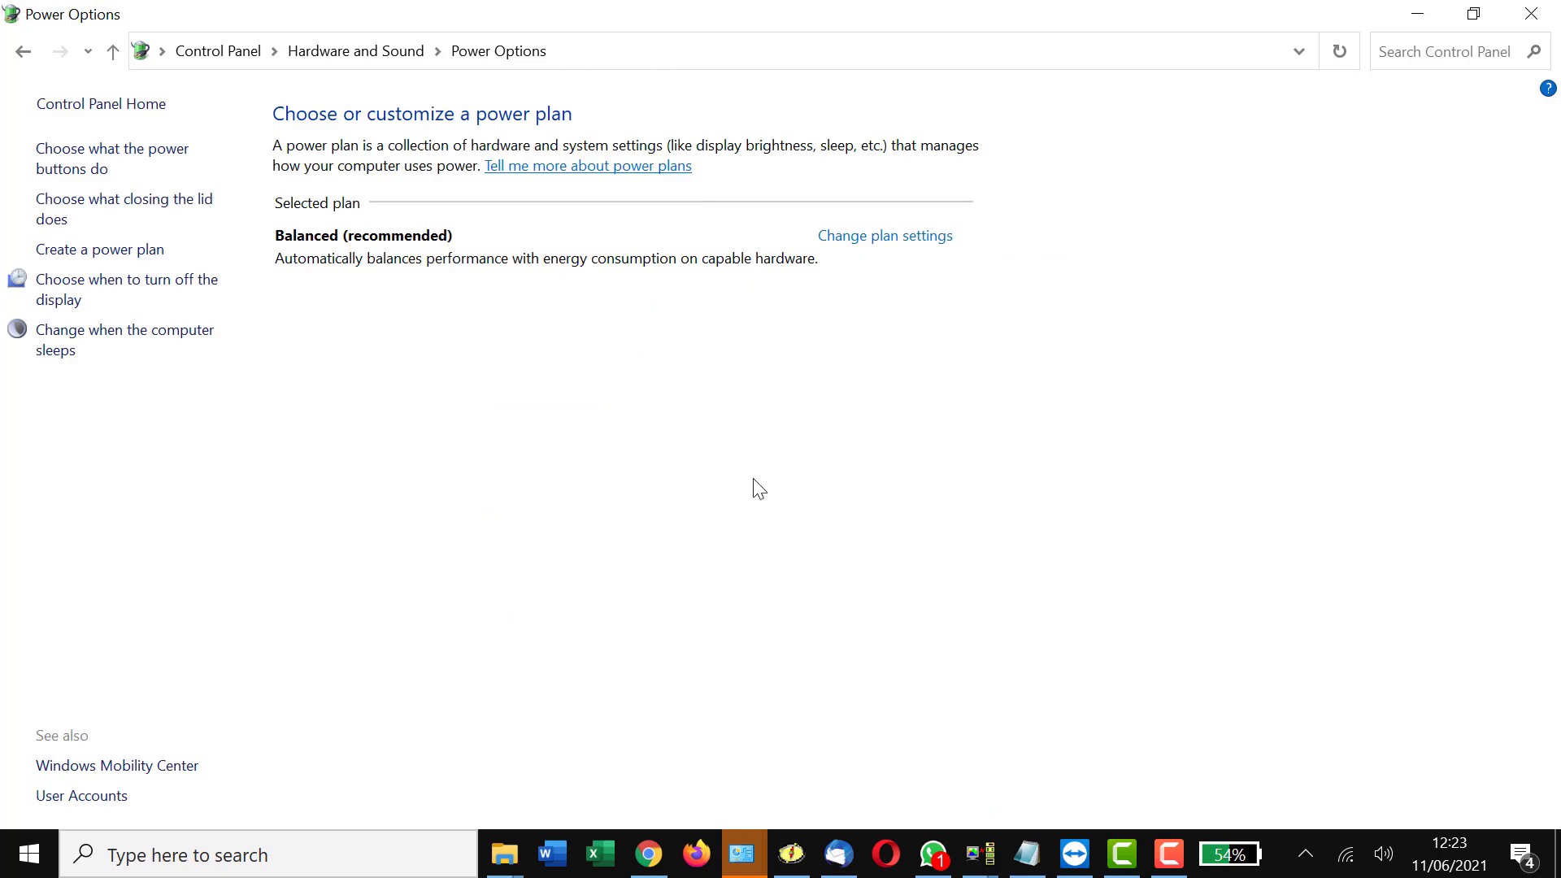